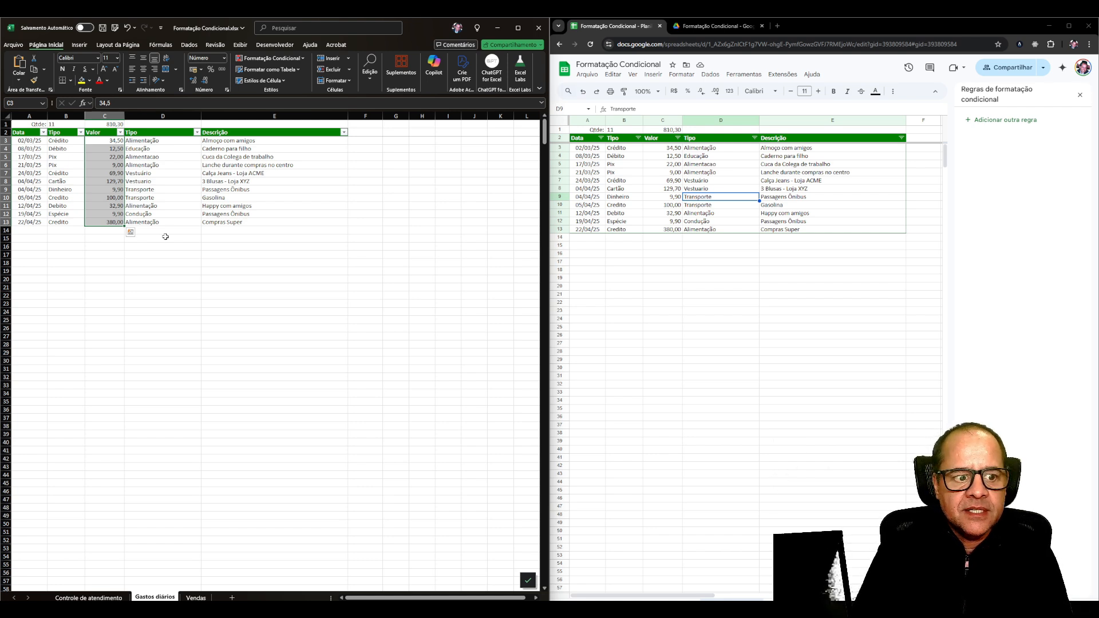
Start a new conditional formatting rule for the selected Valor cells, using the rule type "Formatar apenas células que contenham".
click(291, 59)
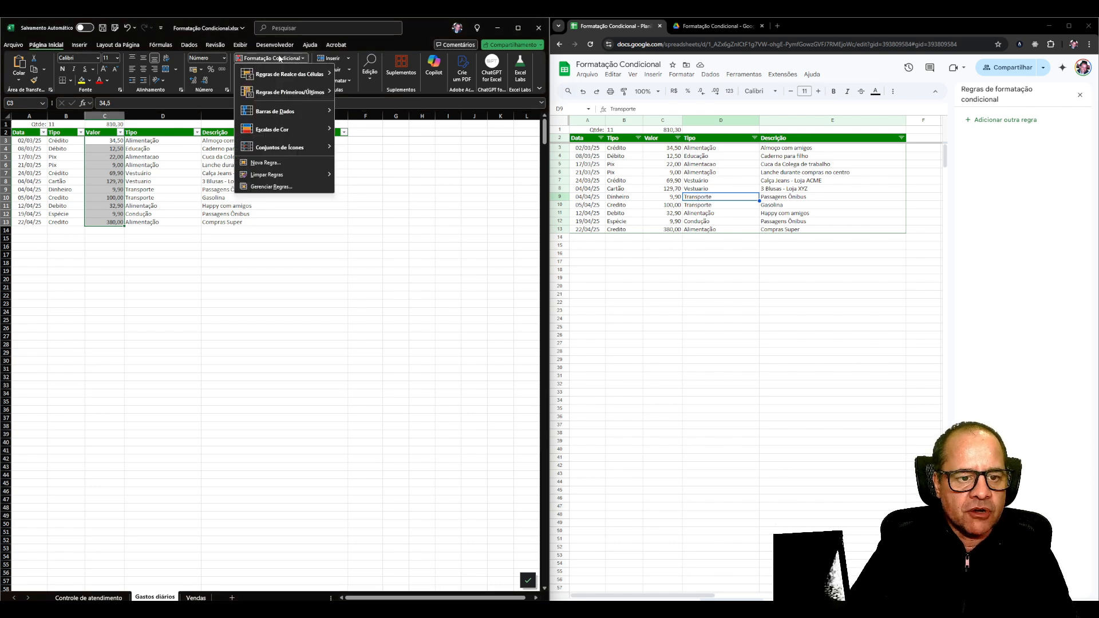
click(264, 164)
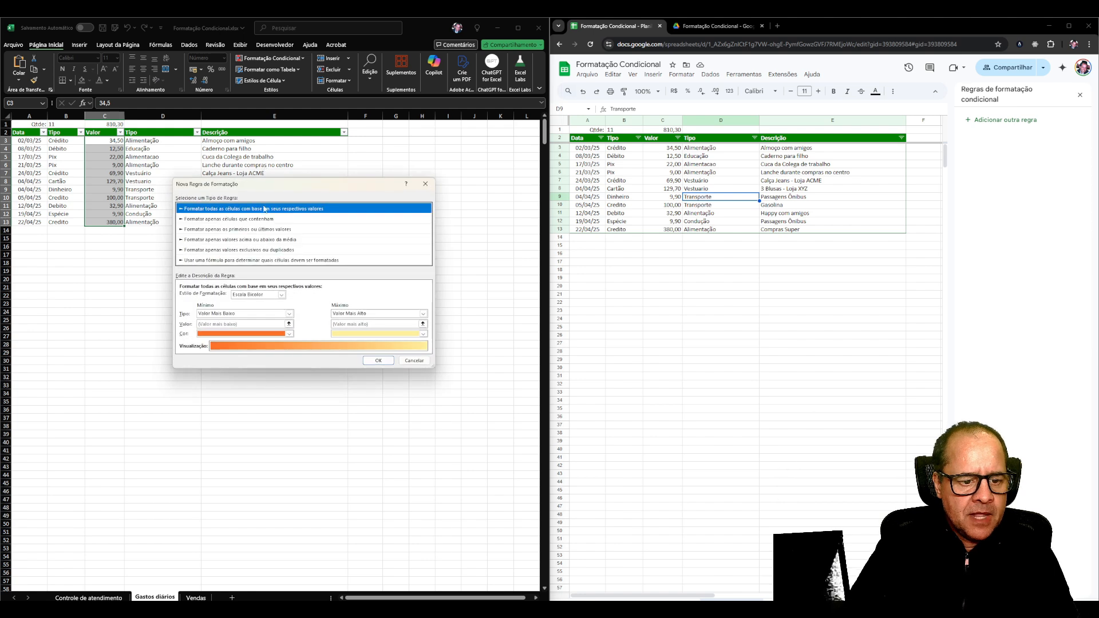
key(Down)
key(Down)
key(Down)
key(Down)
key(Down)
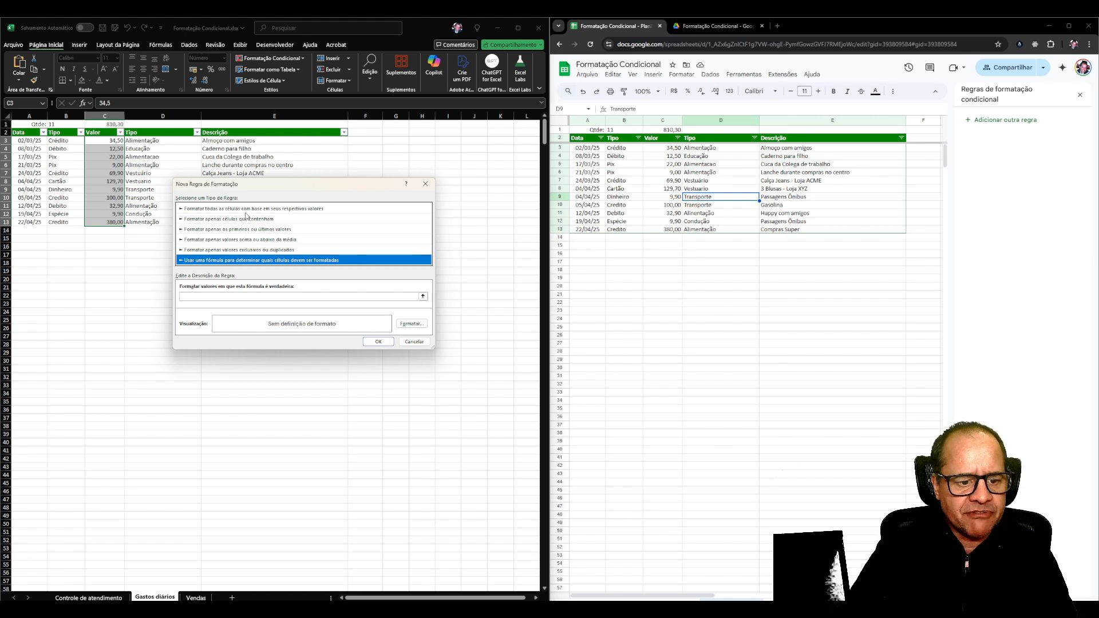
click(248, 210)
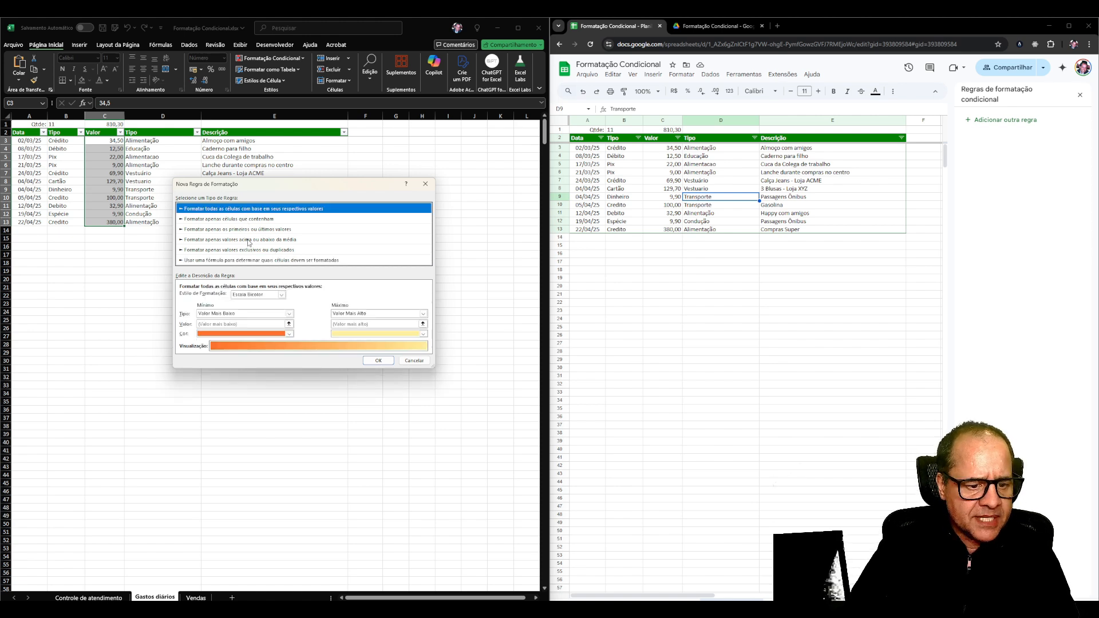
click(248, 231)
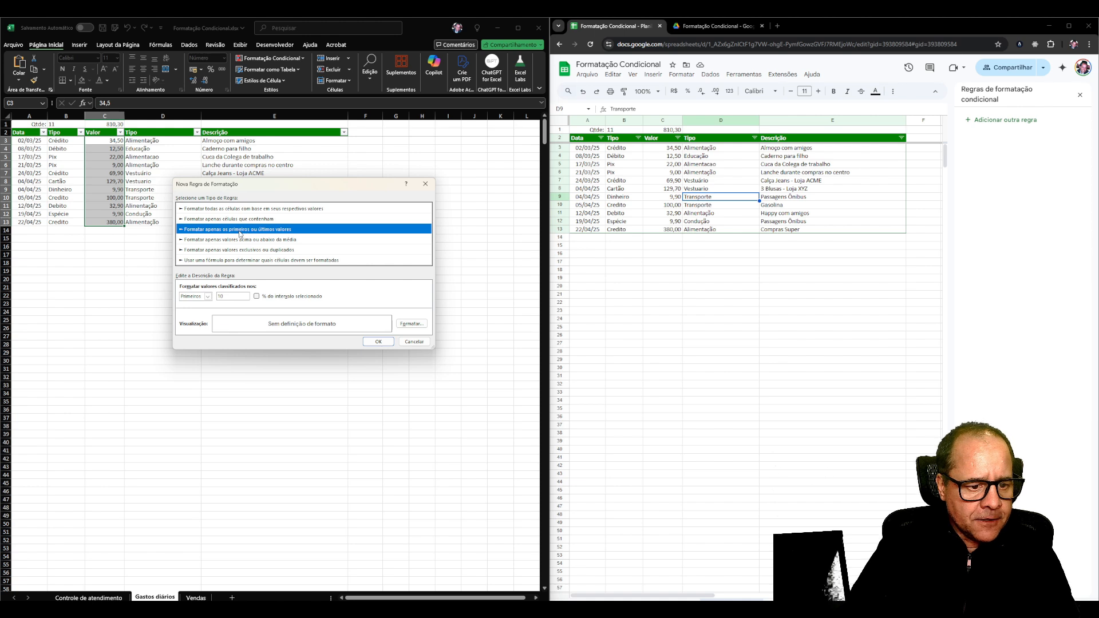
click(235, 220)
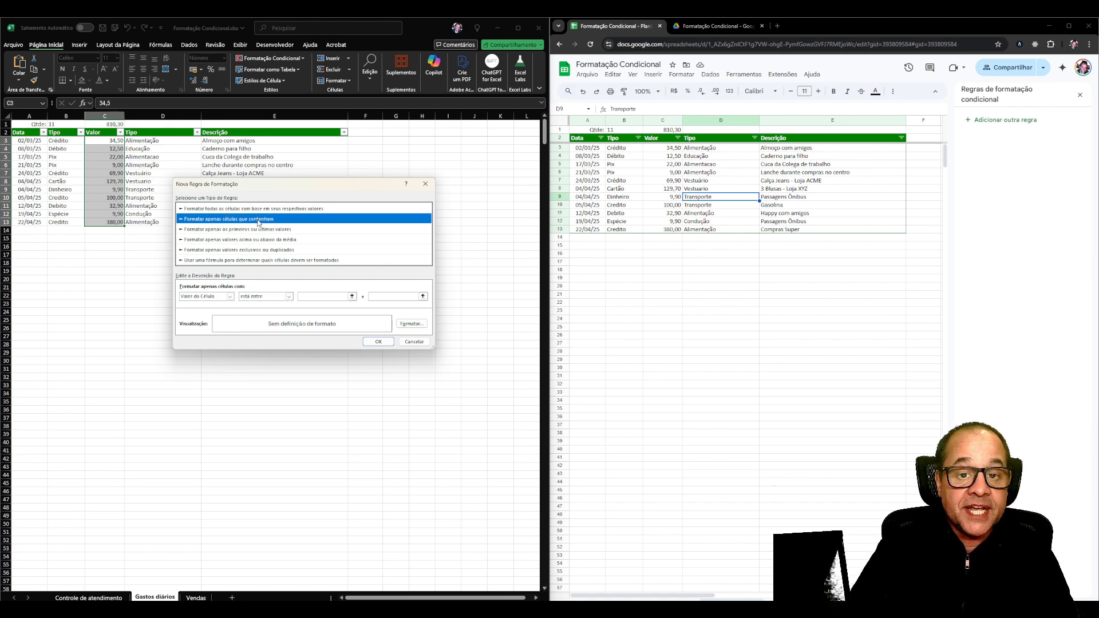
Set the rule condition to cell value "é maior ou igual a" 100.
click(200, 297)
click(200, 297)
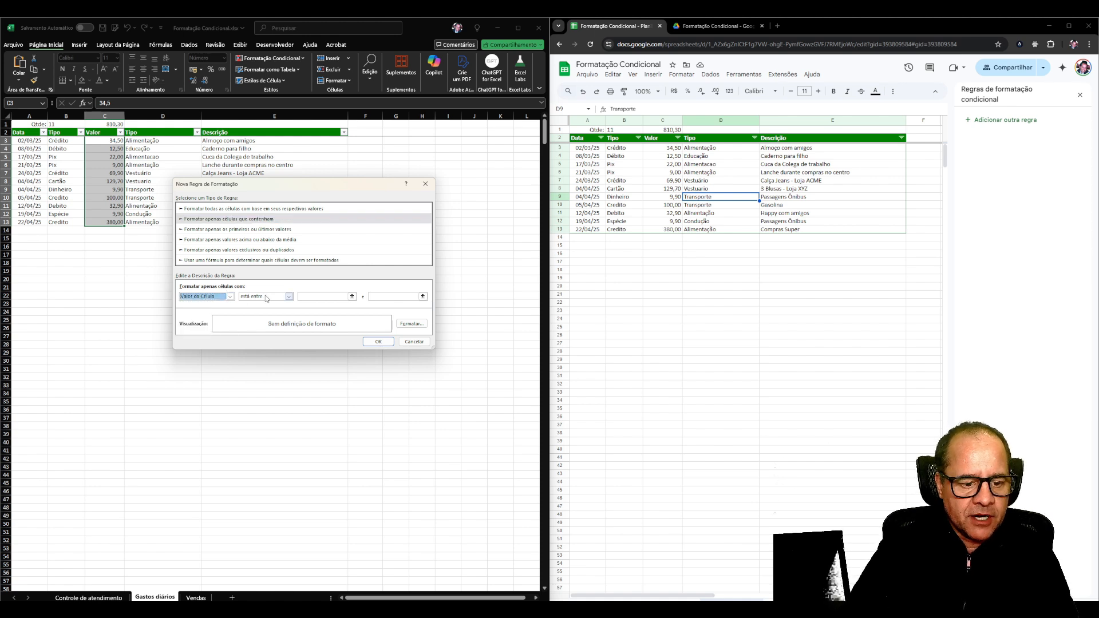
click(289, 296)
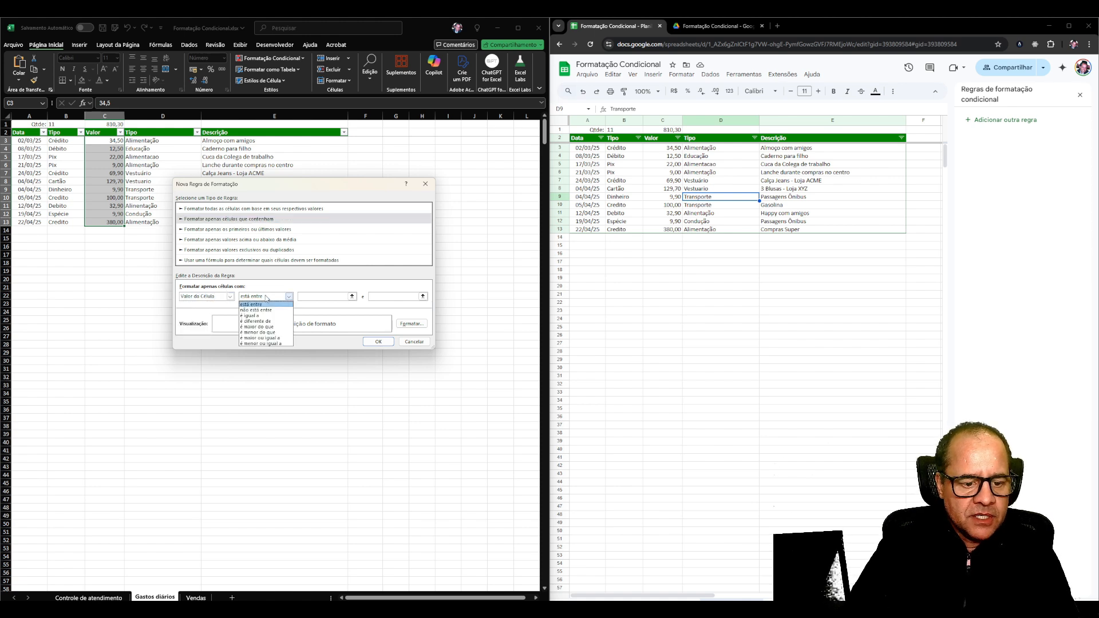
click(264, 338)
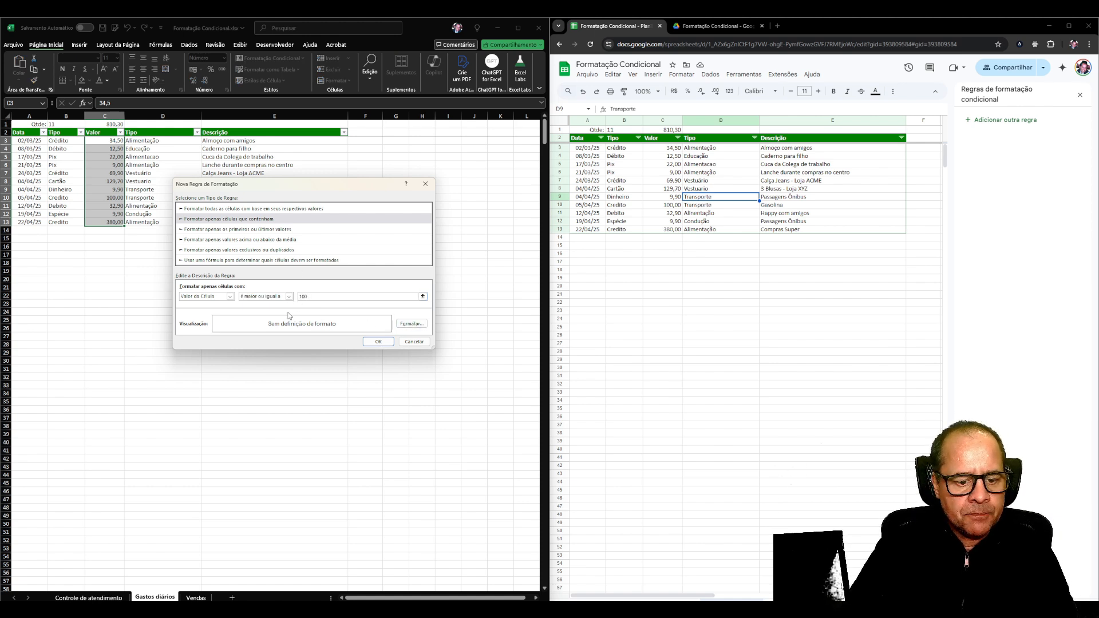
Give the rule a light gold background fill and apply it to the Valor column.
click(411, 323)
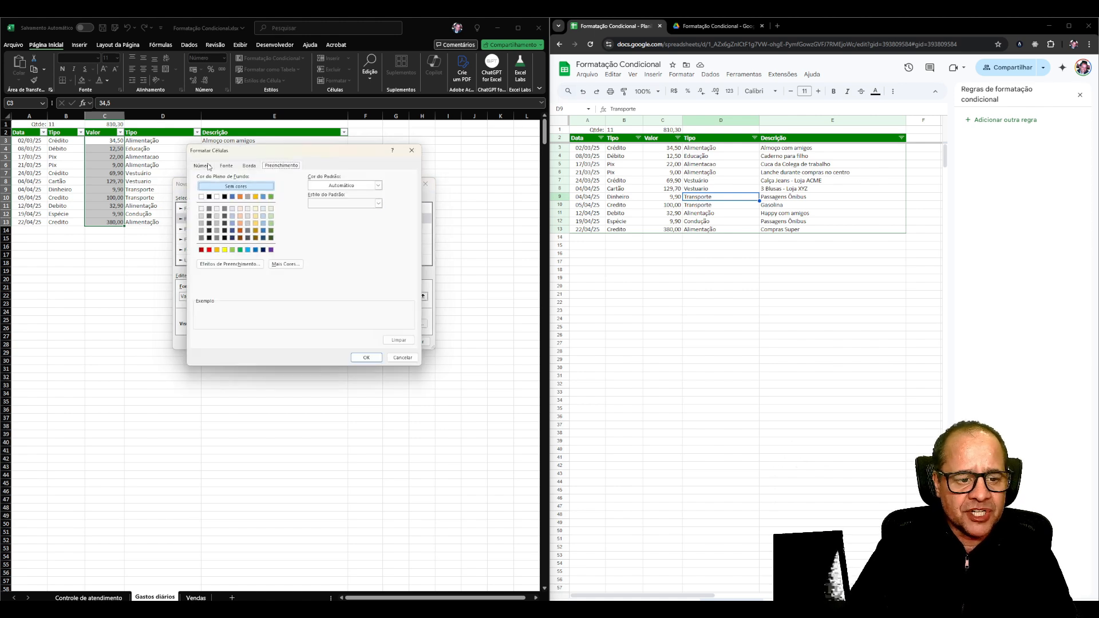
click(226, 166)
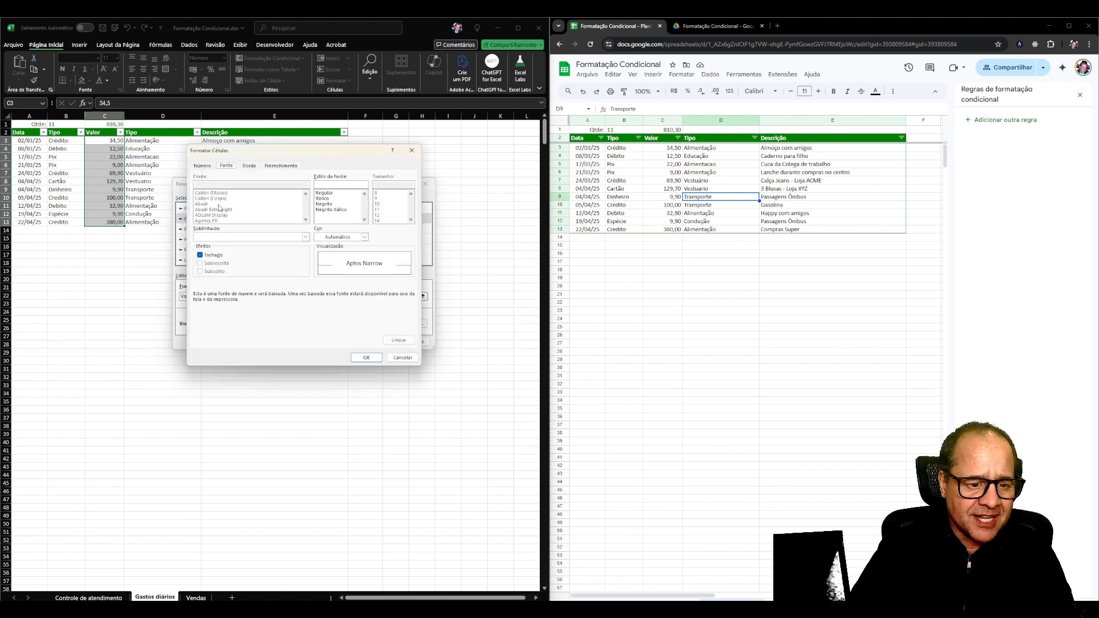
click(249, 166)
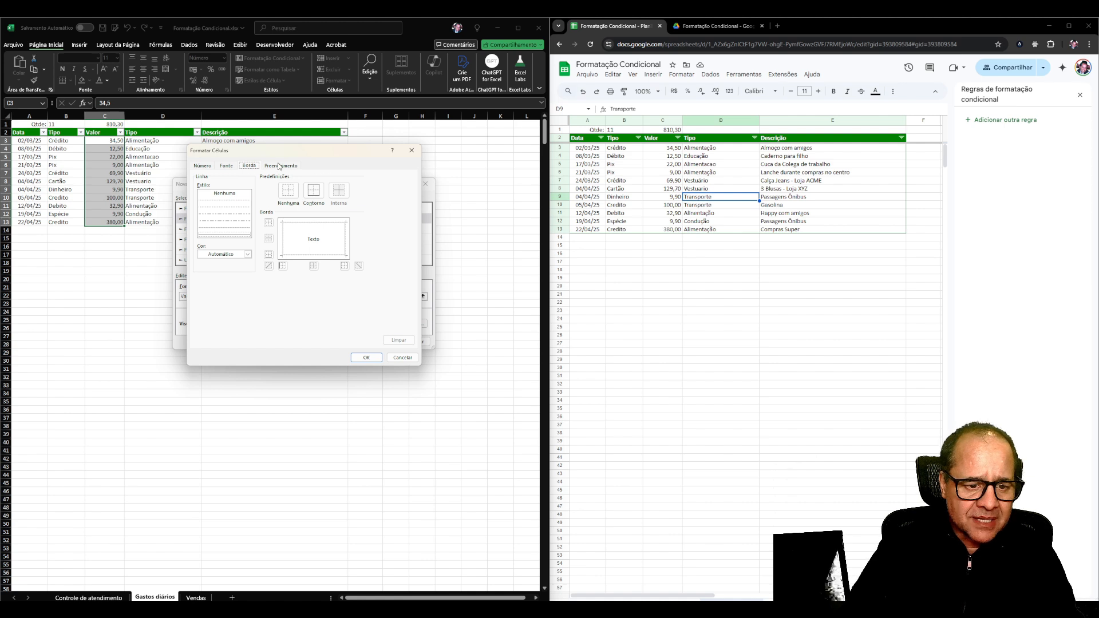
click(280, 166)
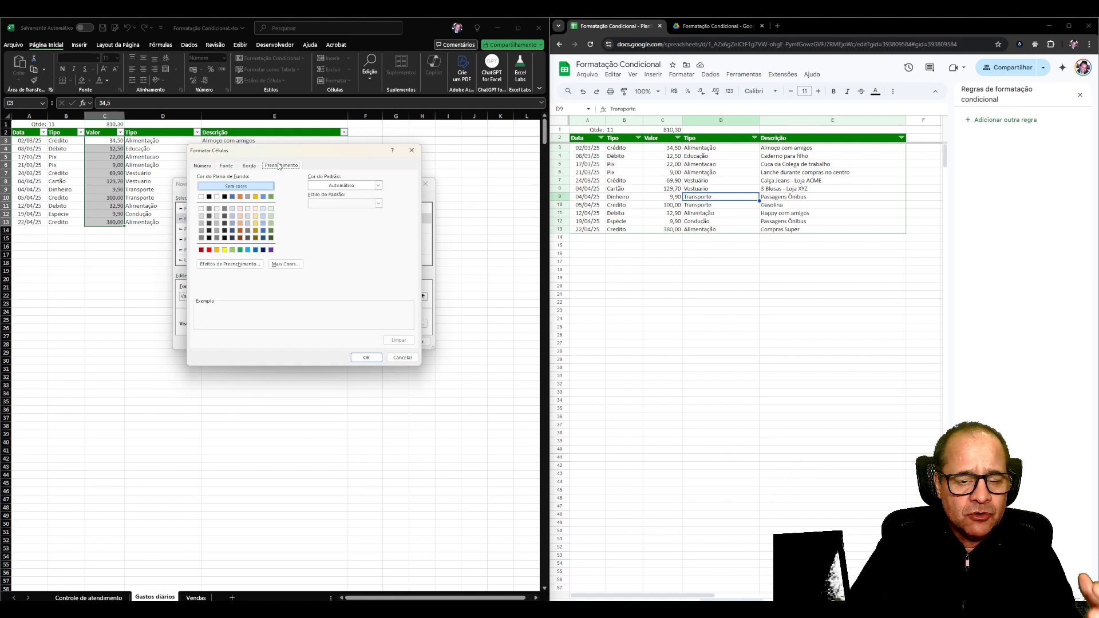
click(255, 216)
click(366, 357)
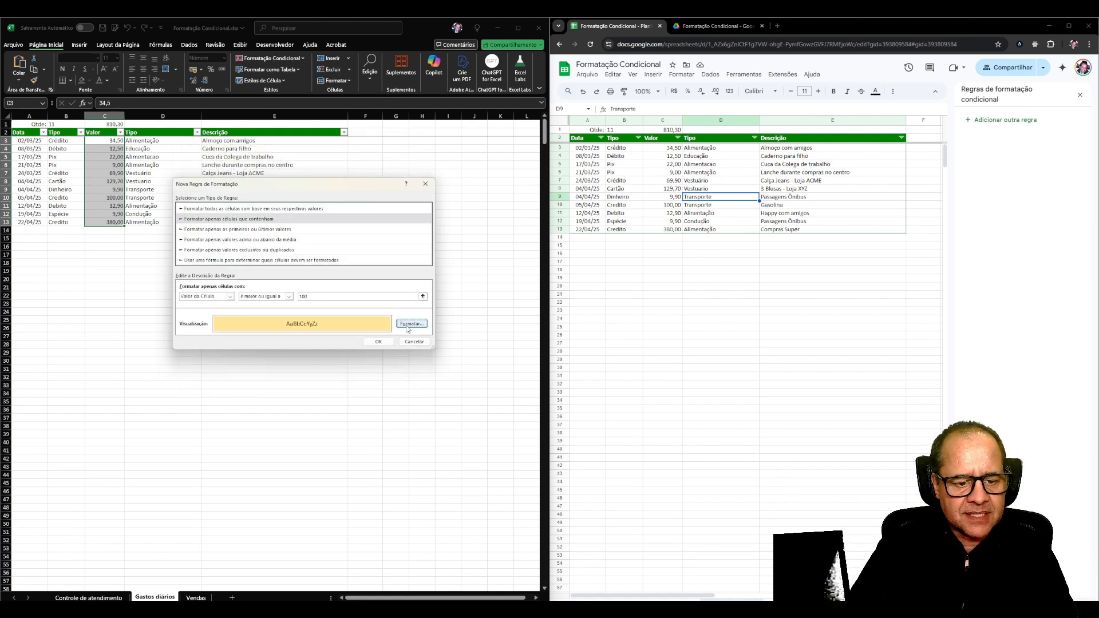
click(378, 342)
click(167, 233)
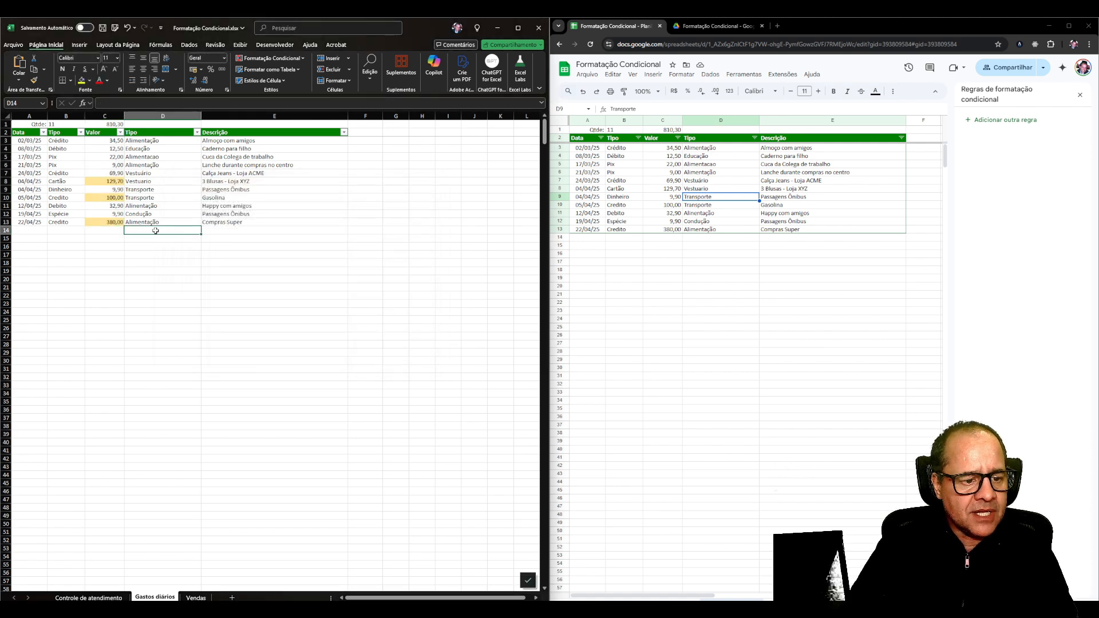
click(116, 224)
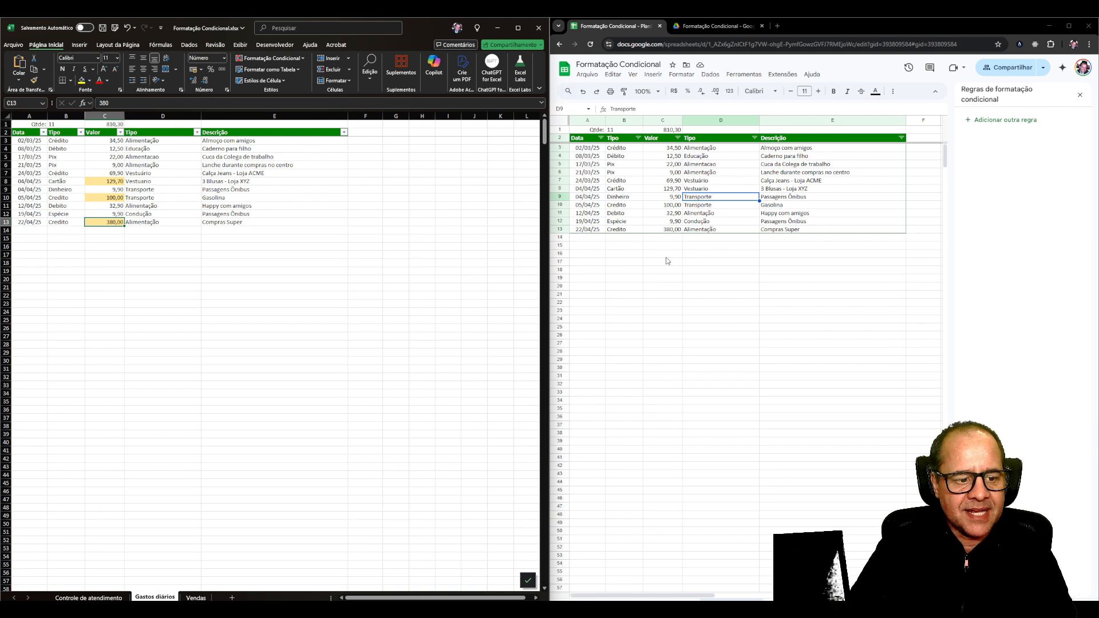
Switch to Google Sheets and create a conditional formatting rule on C3:C13 with the condition "Maior ou igual a" 100.
click(720, 182)
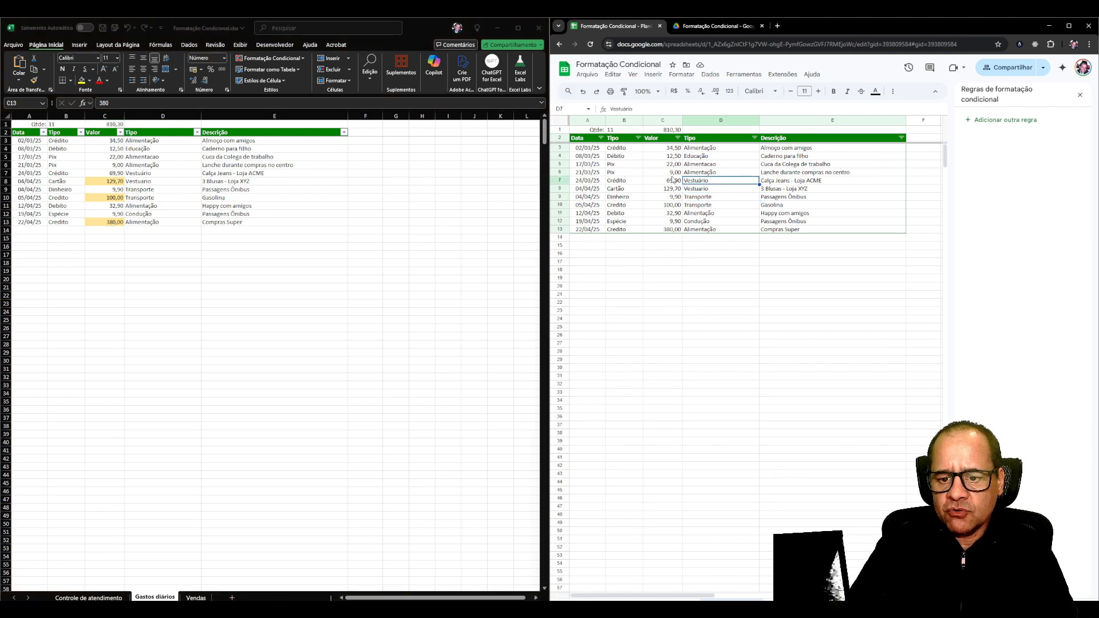
drag(668, 151, 667, 235)
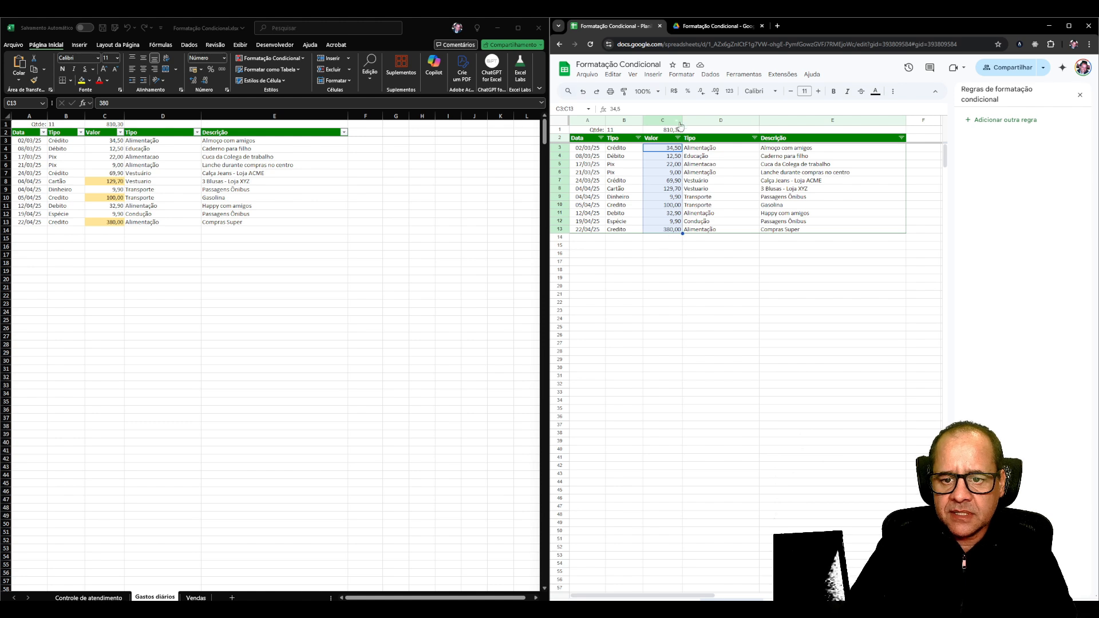
click(677, 76)
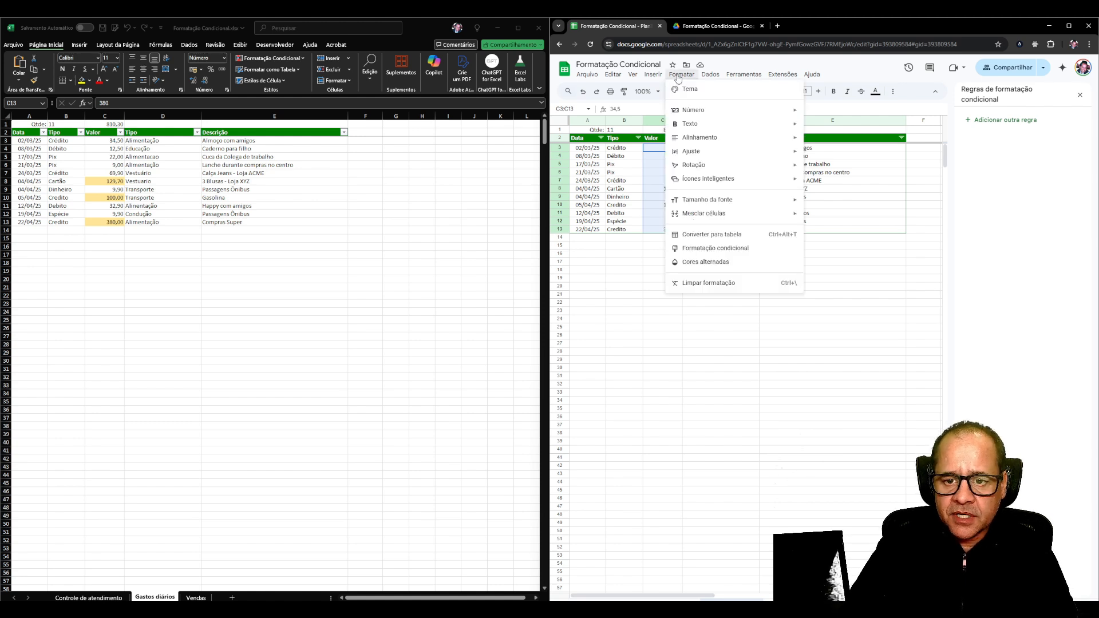
click(698, 249)
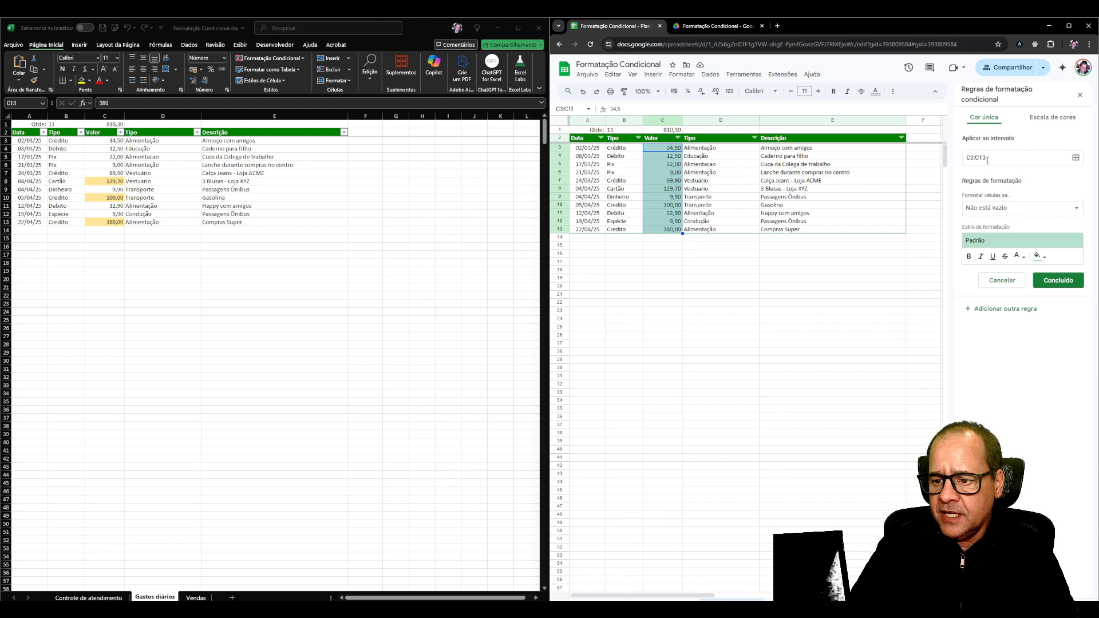
click(998, 210)
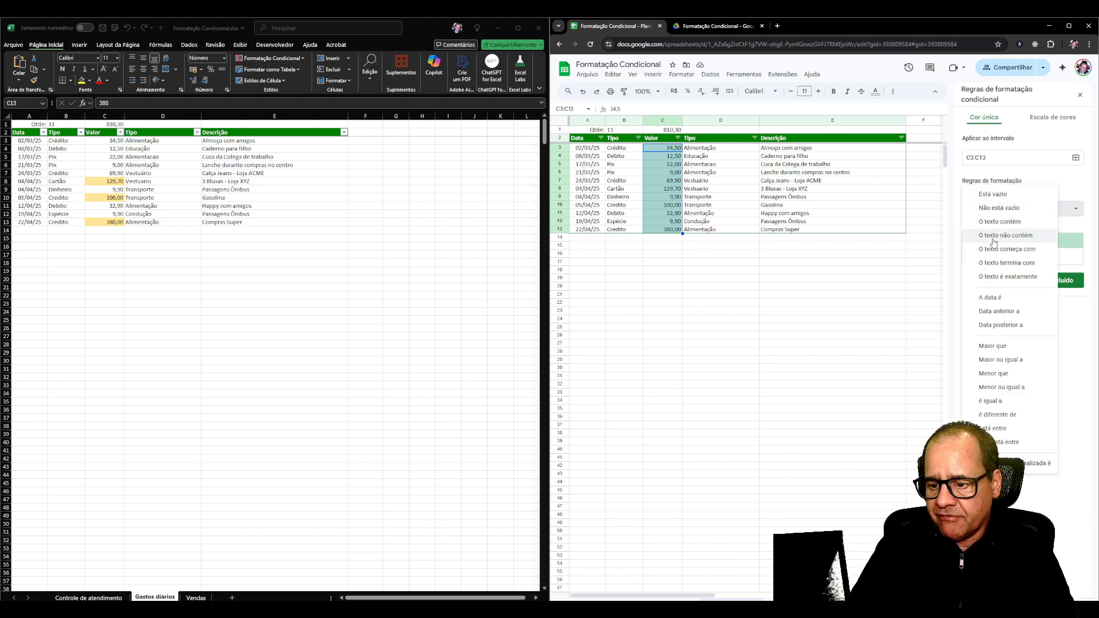
click(990, 361)
click(975, 226)
text(100)
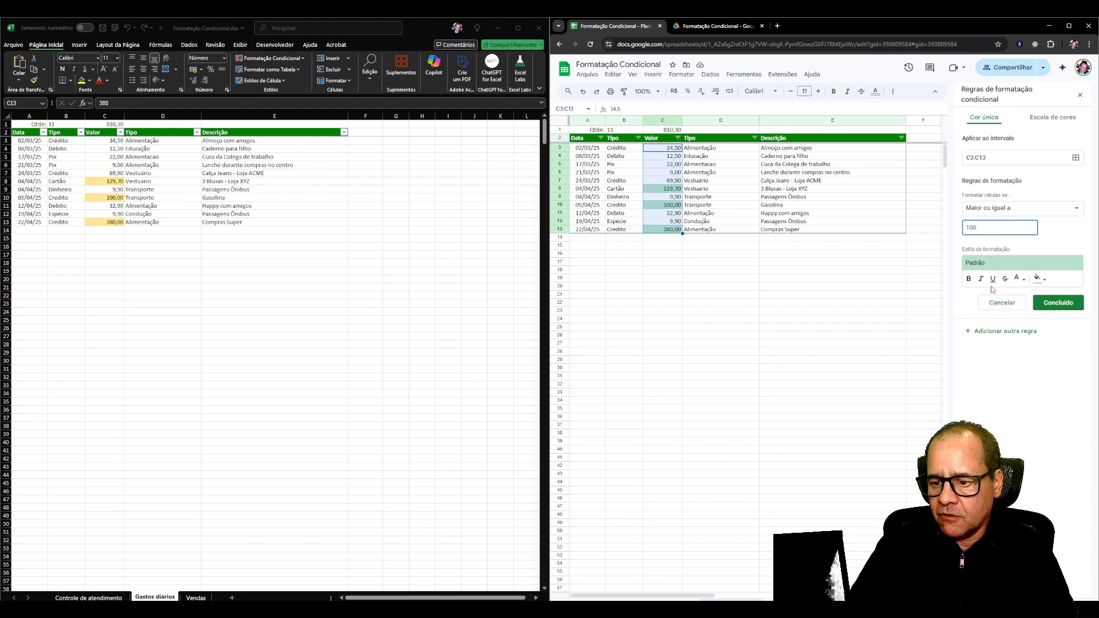
Format the rule with a light yellow fill and yellow text, and save it.
click(1037, 280)
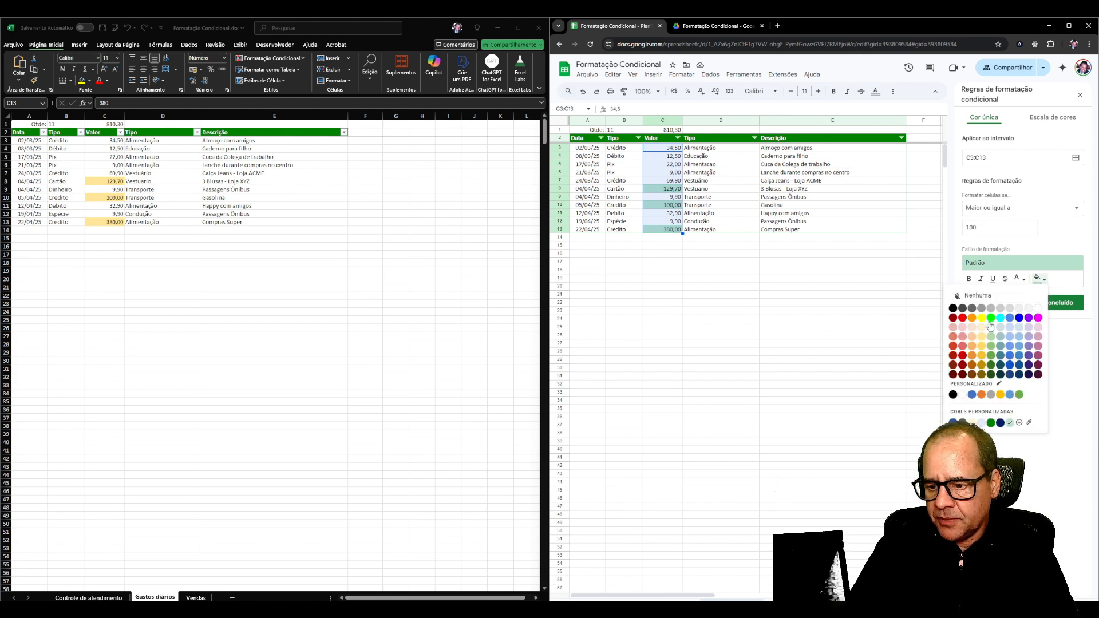
click(981, 341)
click(1037, 279)
click(1017, 279)
click(961, 318)
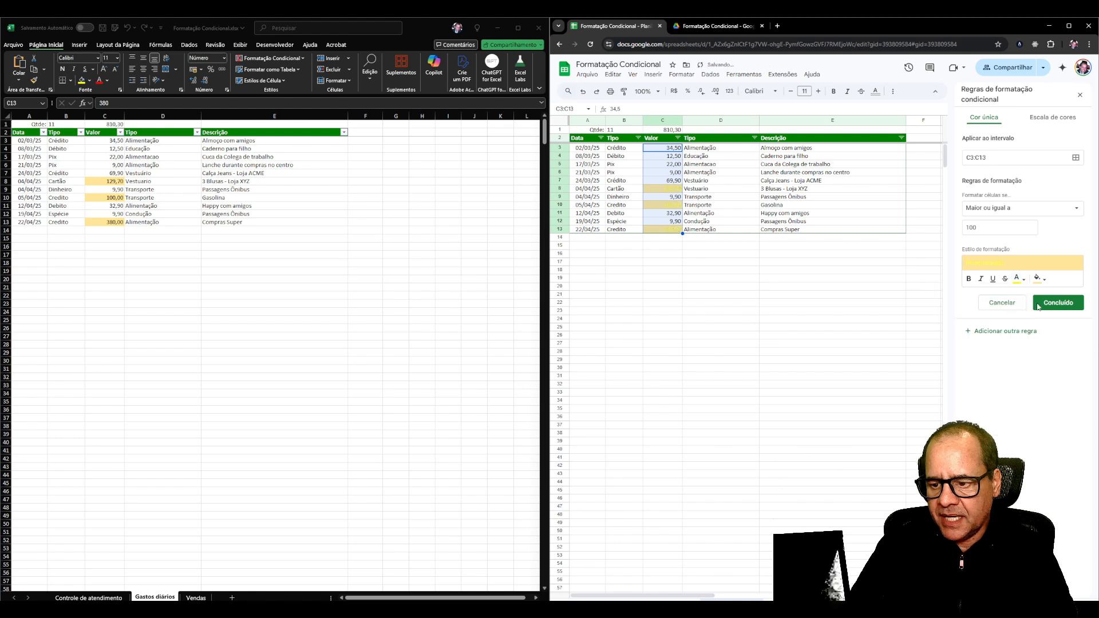
click(1042, 304)
click(687, 214)
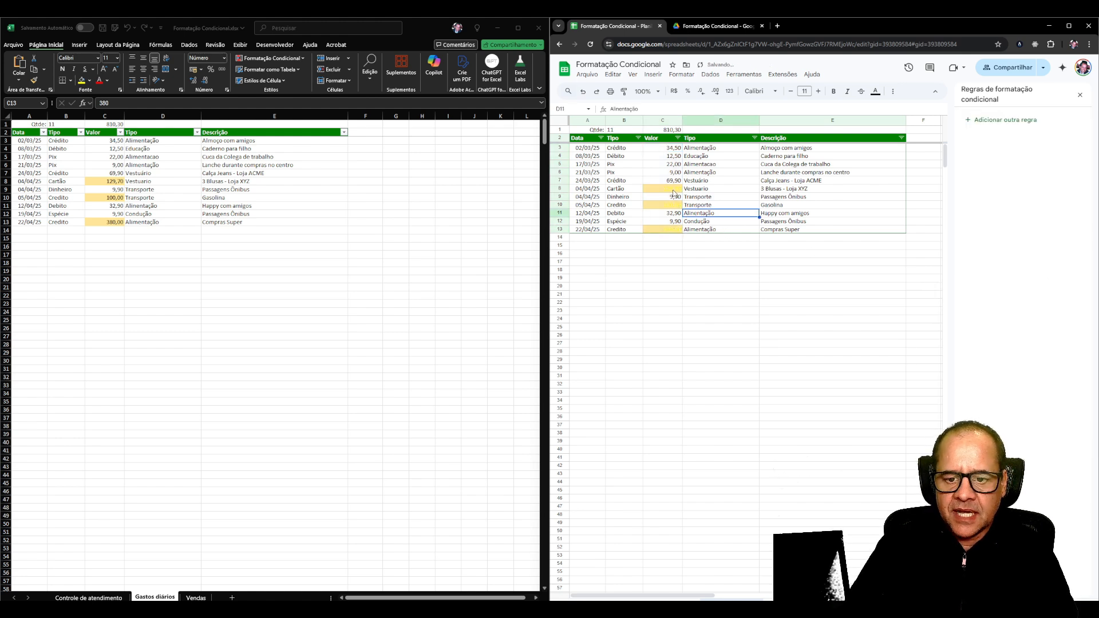
click(674, 190)
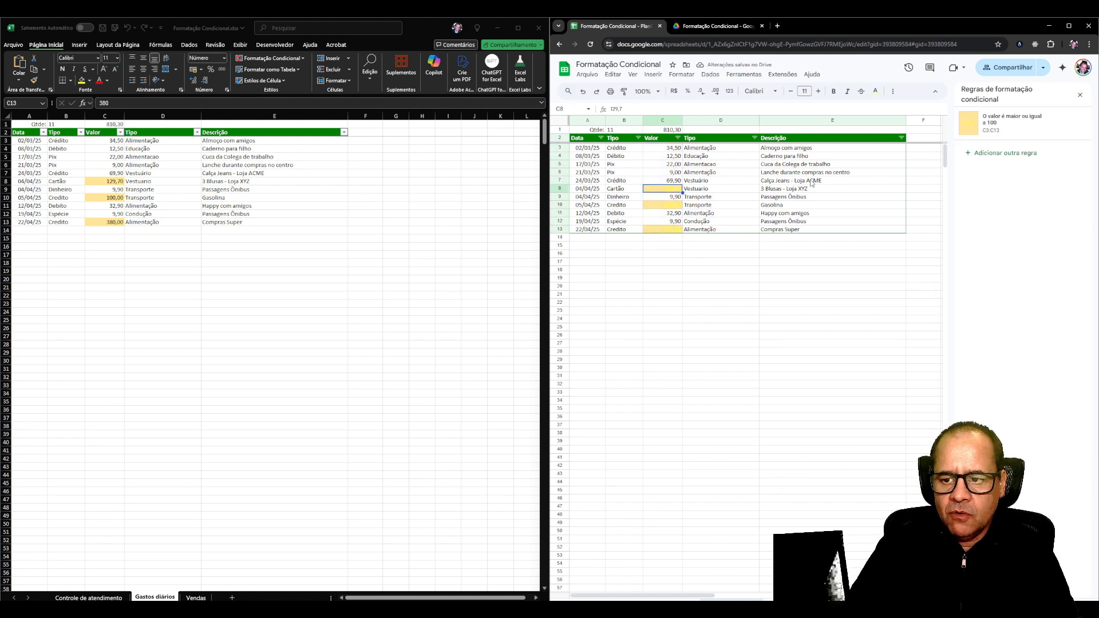
Reopen the saved rule on C3:C13 and reset its text color to "Nenhuma".
click(994, 125)
click(1017, 279)
click(965, 294)
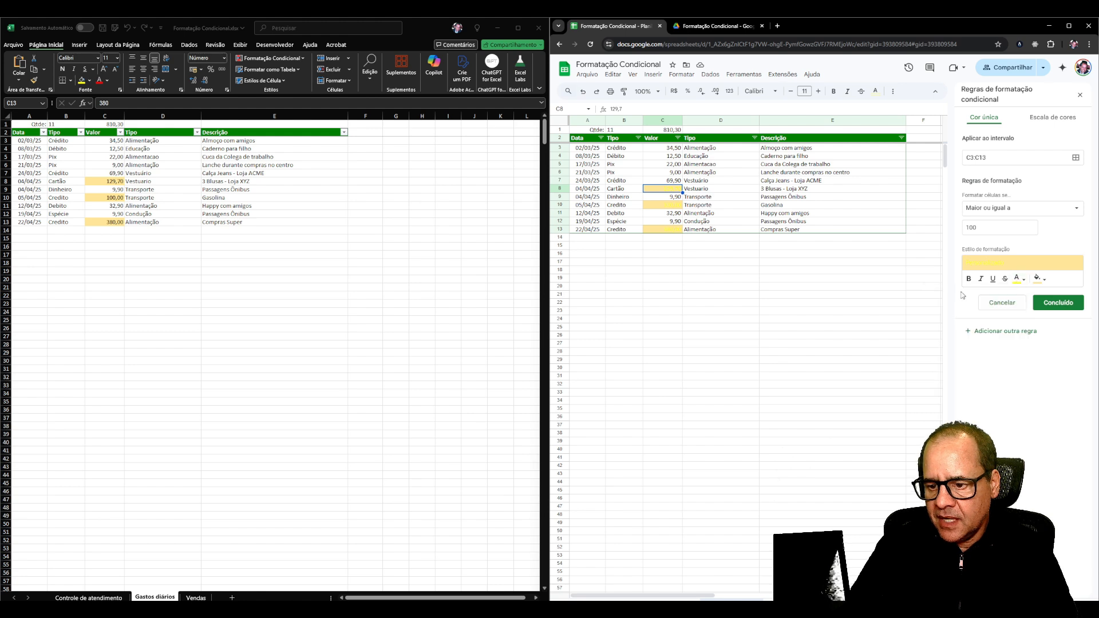
click(1021, 279)
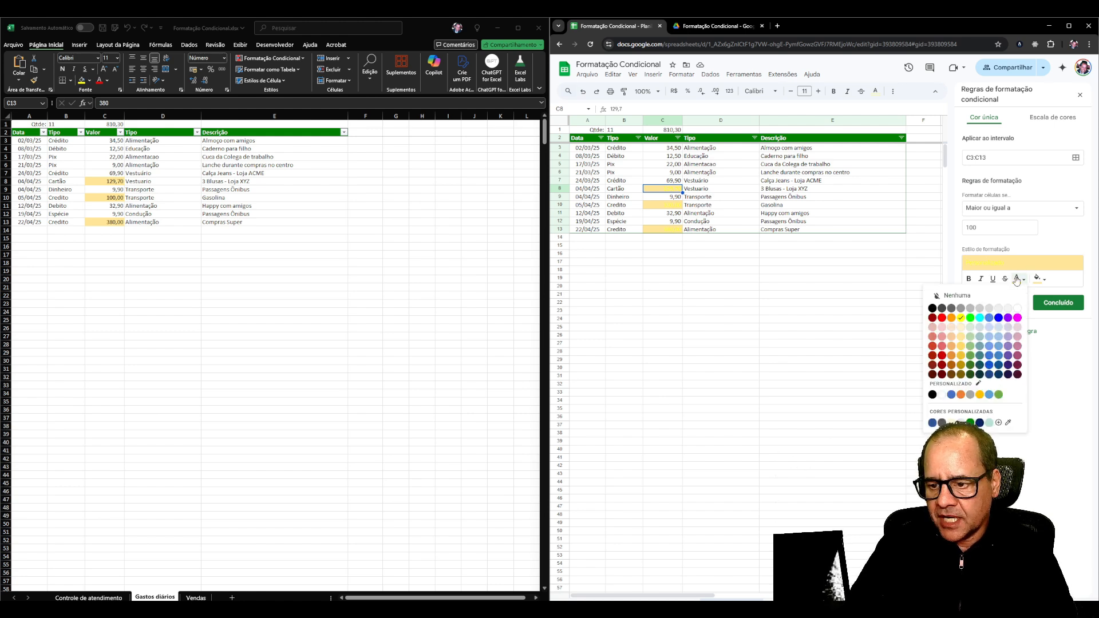
click(973, 296)
click(731, 274)
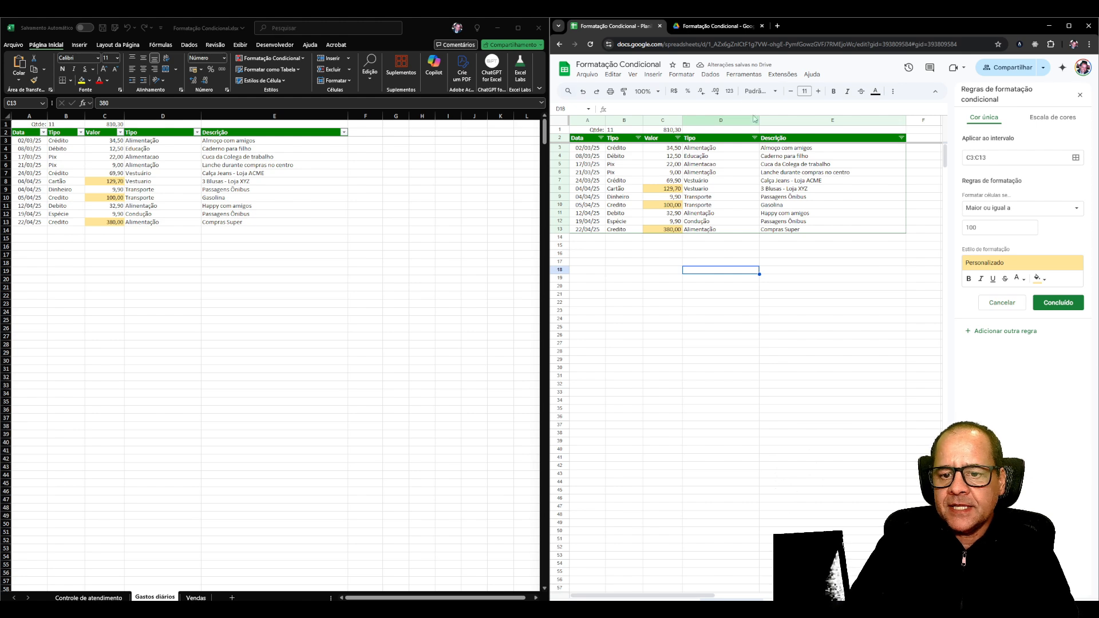
Switch to Excel and list the conditional formatting rules that apply to "Esta Planilha".
click(364, 219)
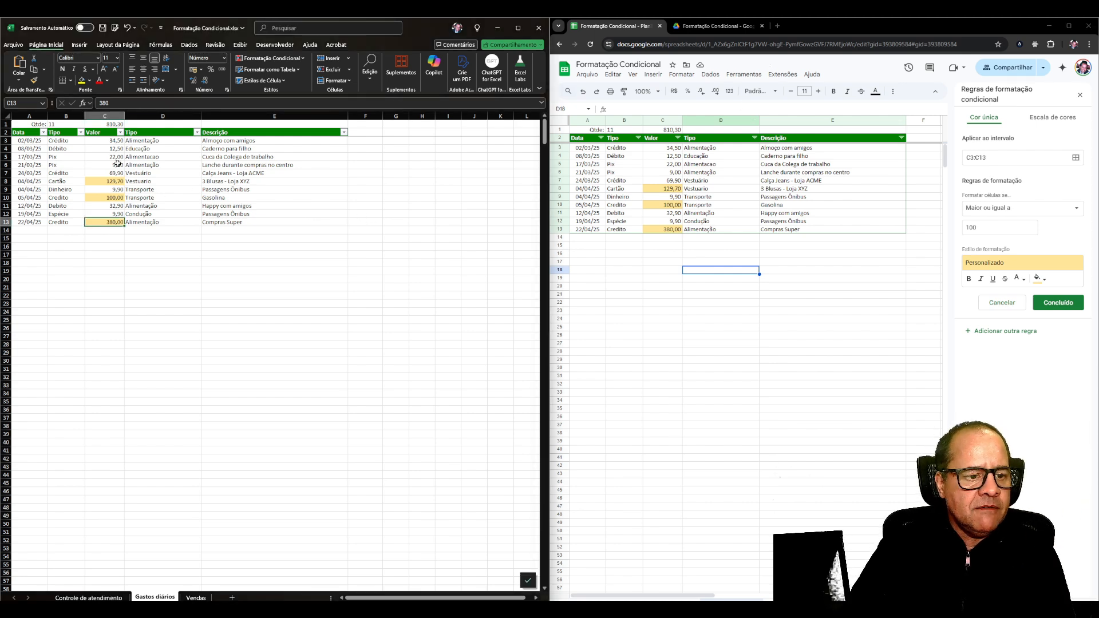
click(107, 140)
drag(107, 141, 108, 223)
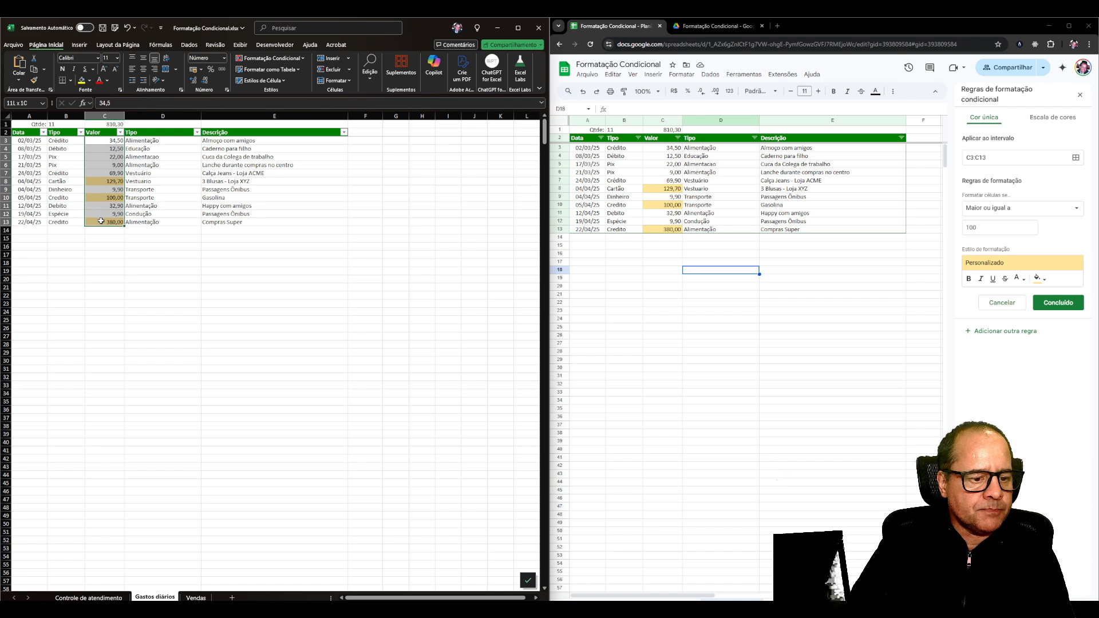
click(132, 245)
click(198, 289)
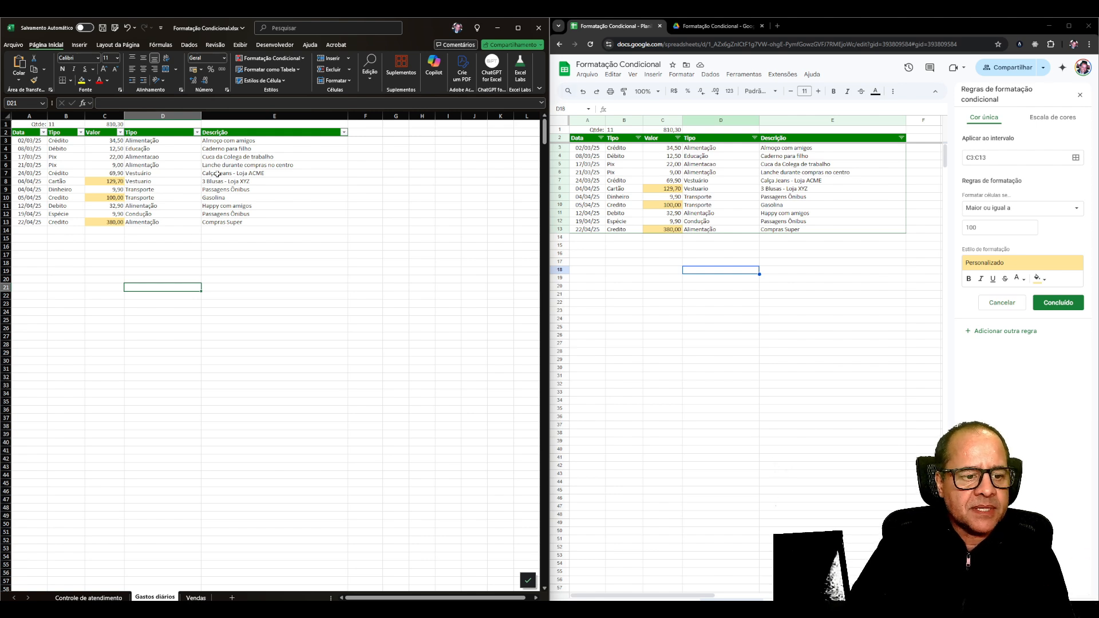
click(280, 59)
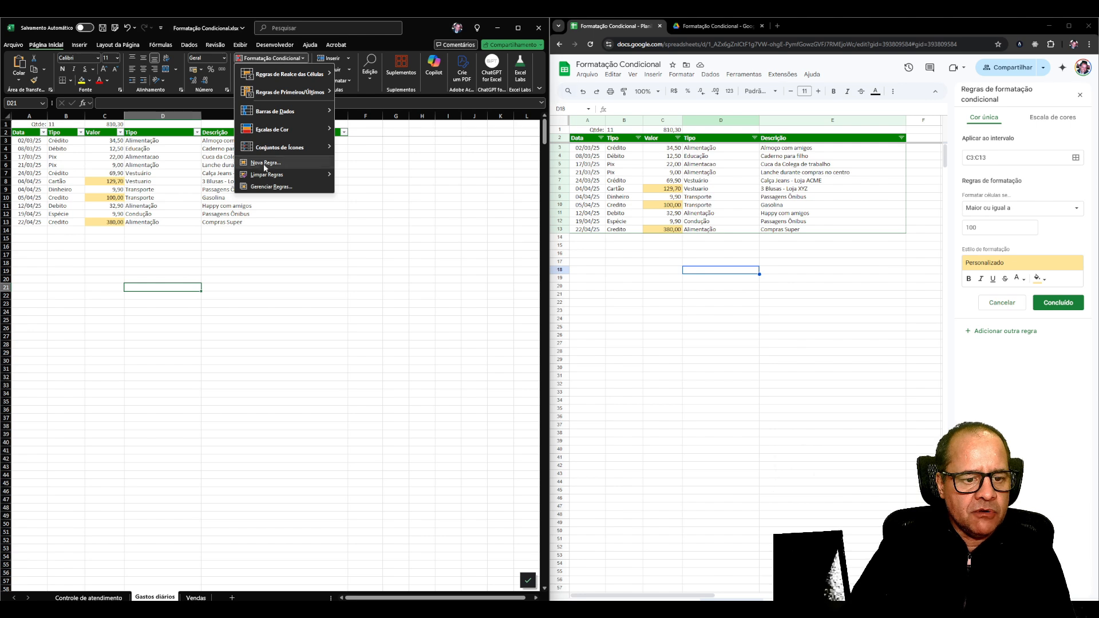
click(266, 187)
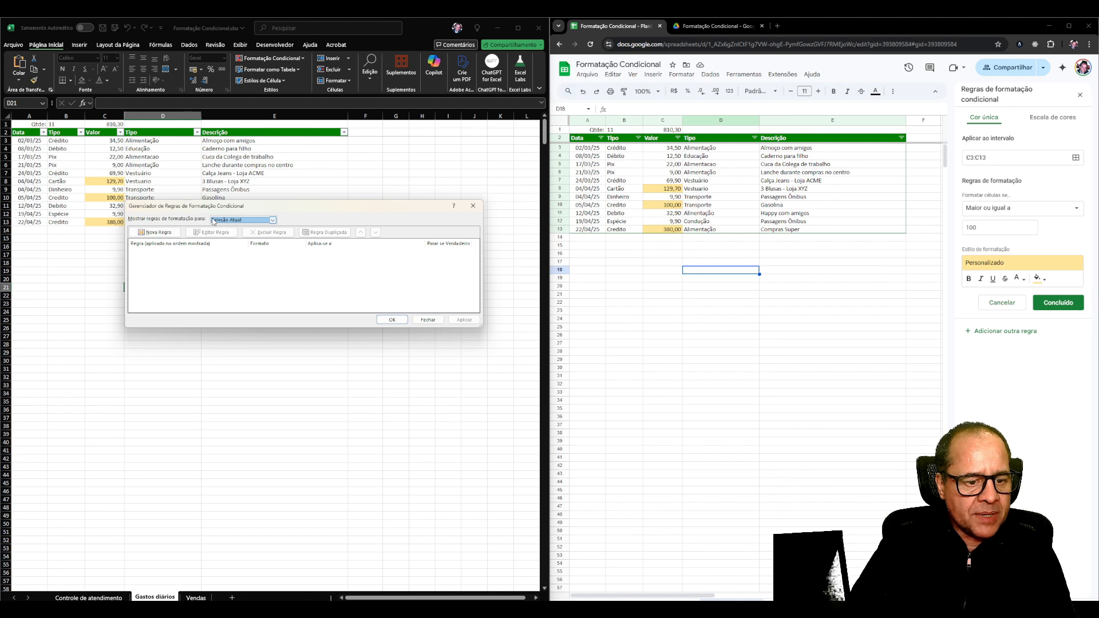
drag(147, 210, 142, 294)
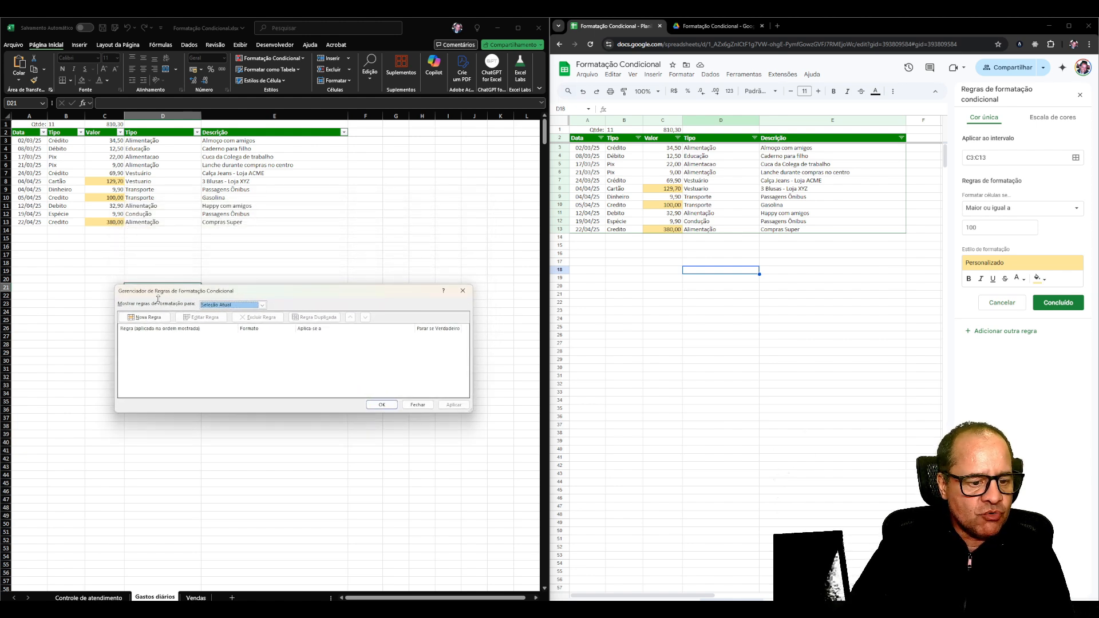
click(224, 307)
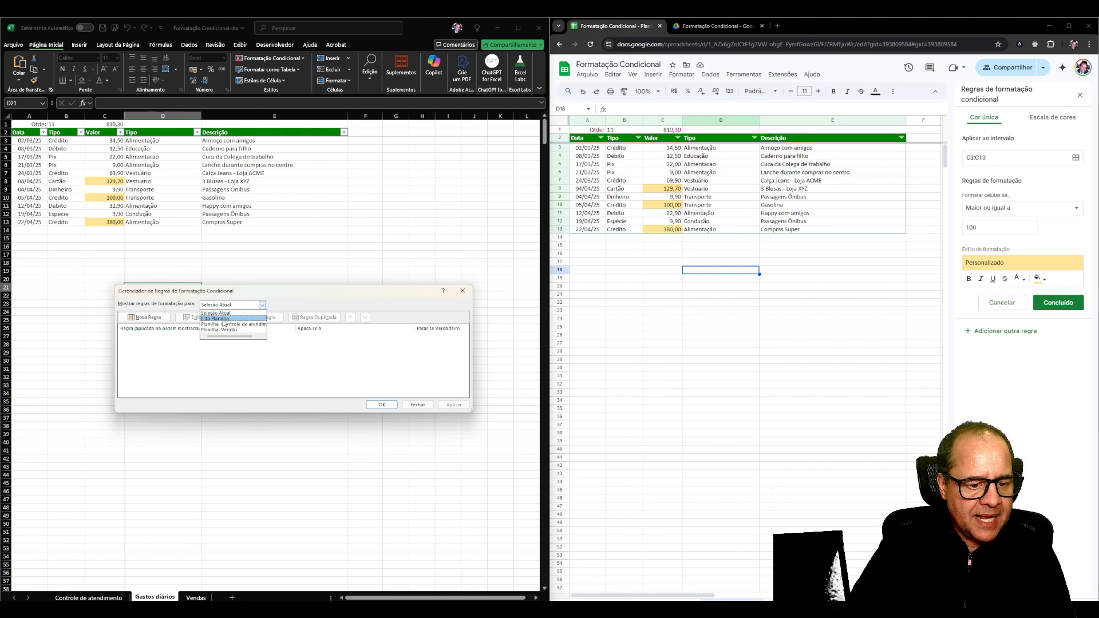
click(223, 319)
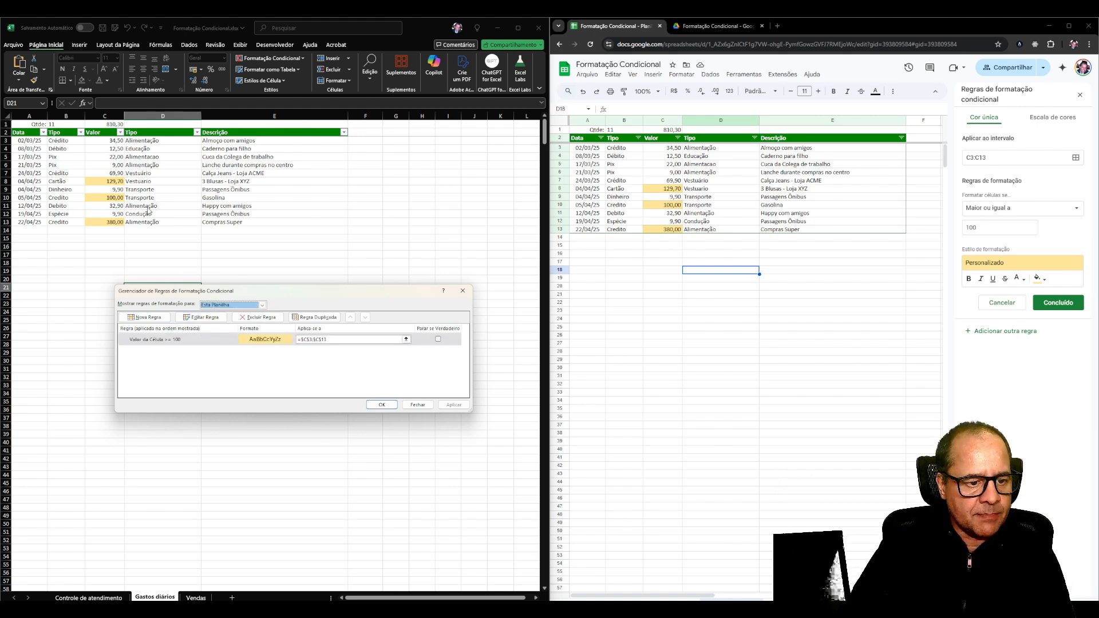
Edit the existing 100-or-more rule to format only values "acima" of the average of the range.
double_click(176, 340)
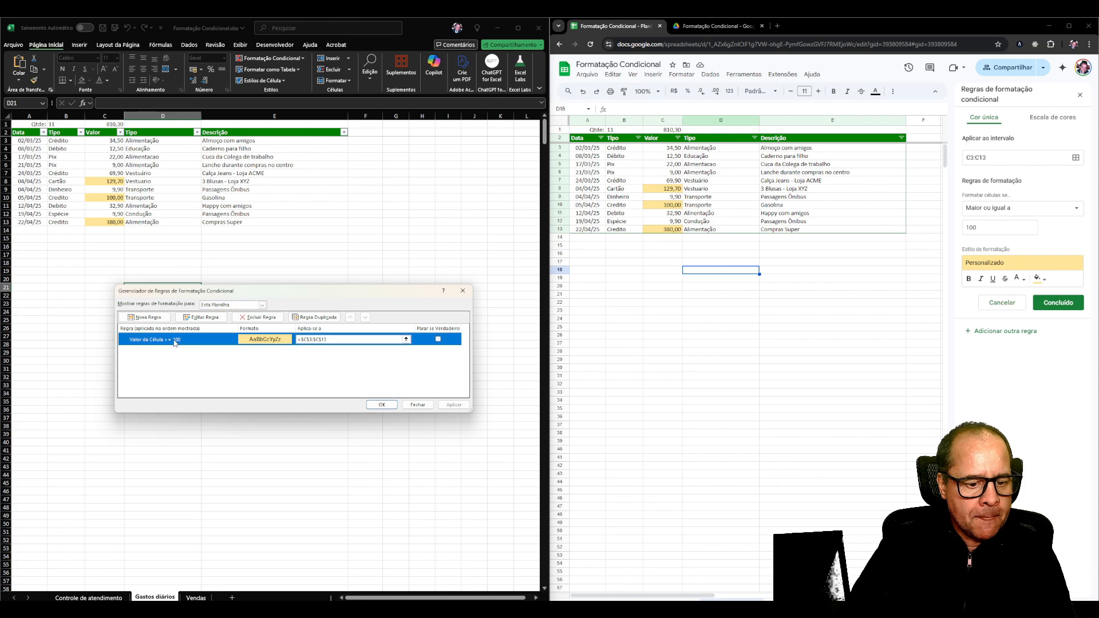
drag(247, 286, 239, 208)
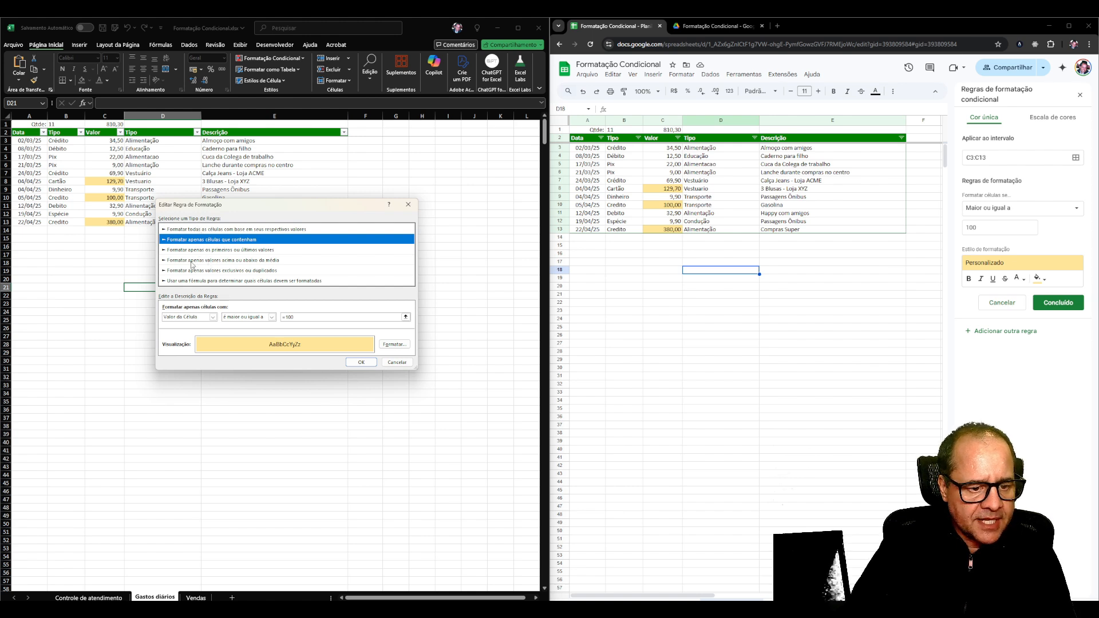
click(229, 261)
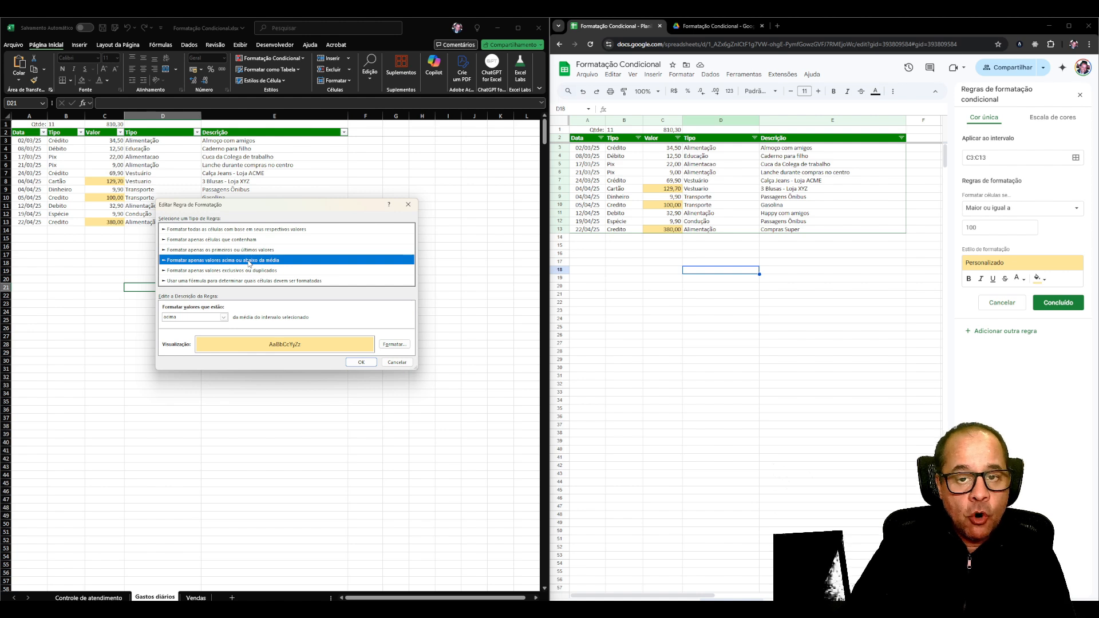
click(223, 317)
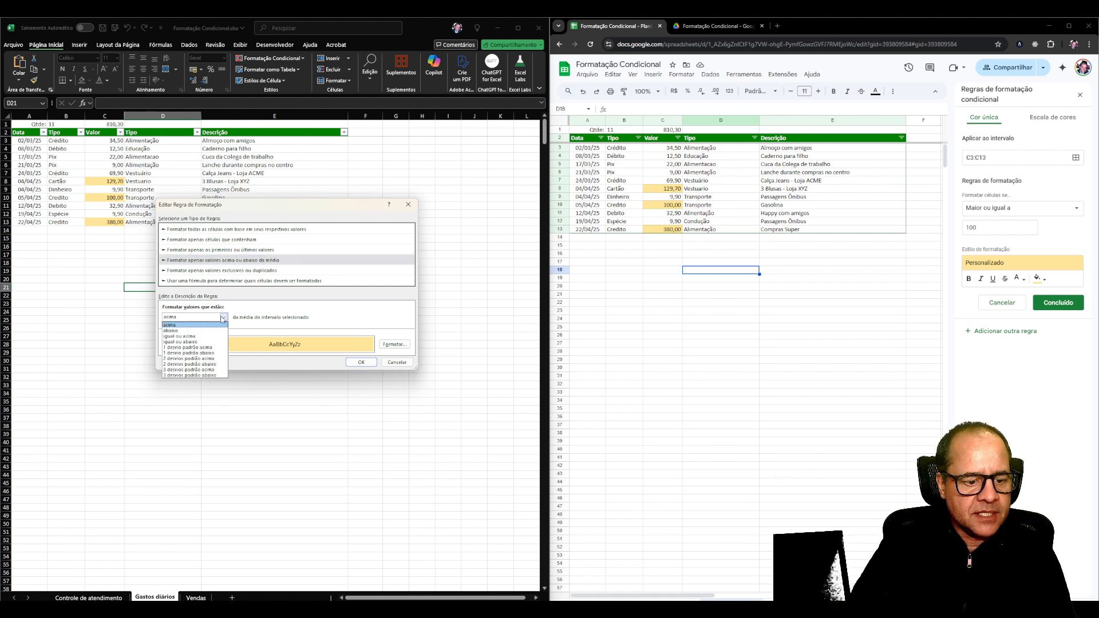
click(174, 325)
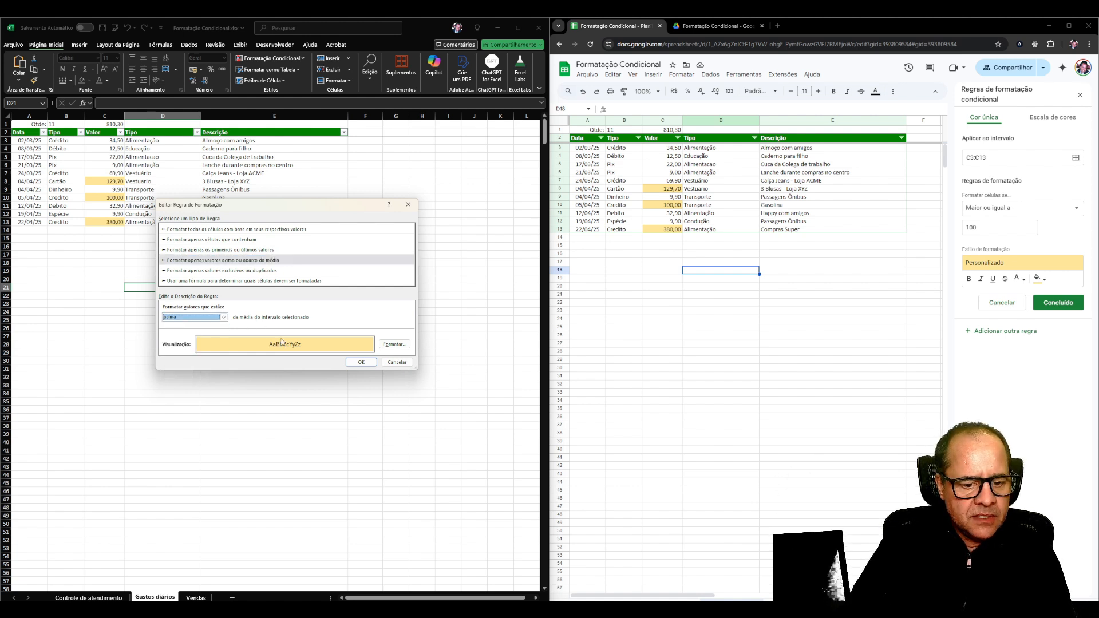
Give the above-average rule a darker gold background fill and apply it to the sheet.
click(393, 344)
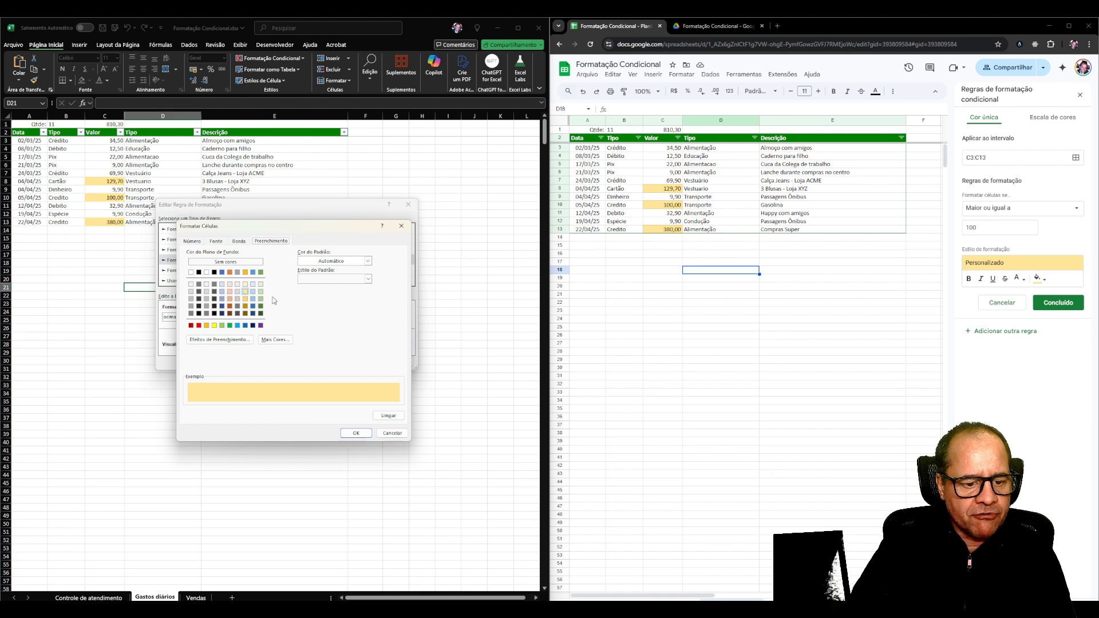
click(245, 298)
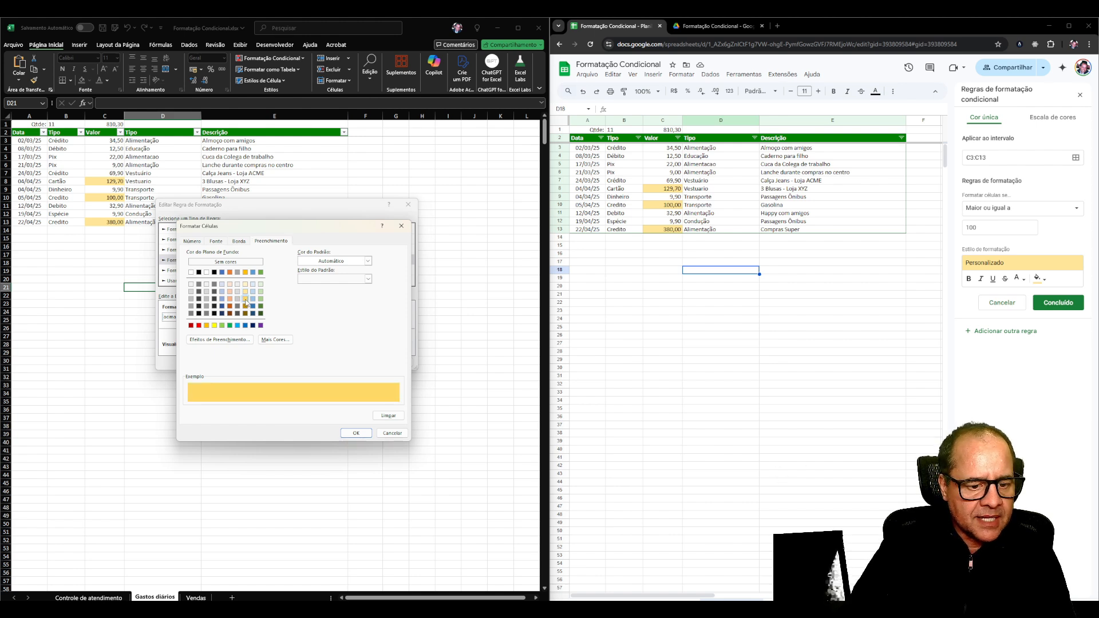
click(362, 436)
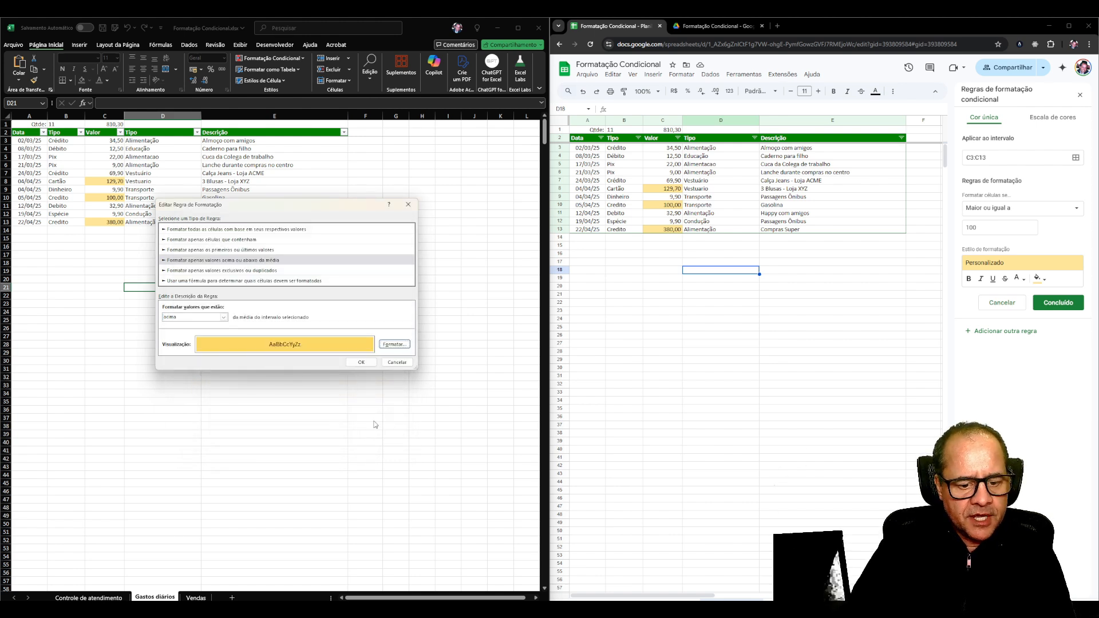
click(371, 366)
click(453, 404)
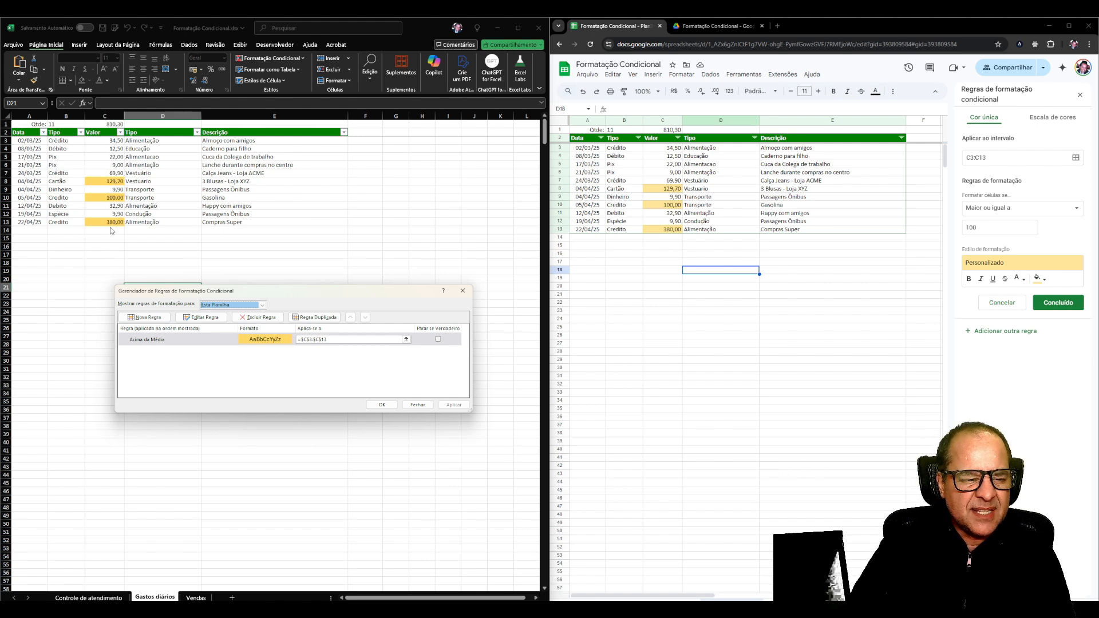
click(382, 405)
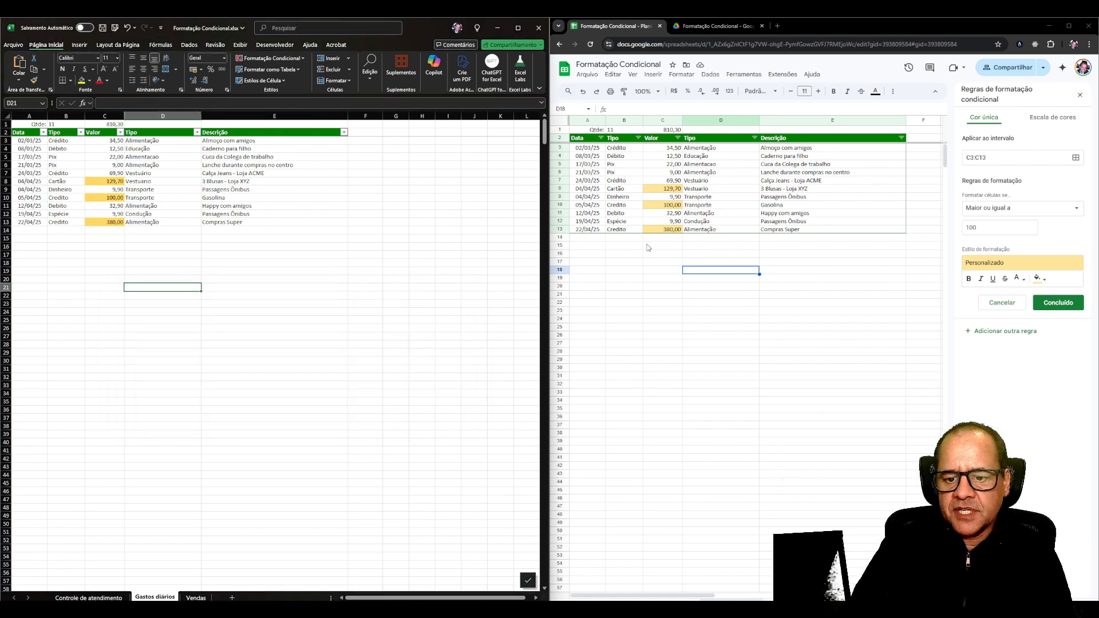
Switch to Google Sheets and save the open rule on C3:C13.
click(675, 188)
click(670, 173)
click(1057, 303)
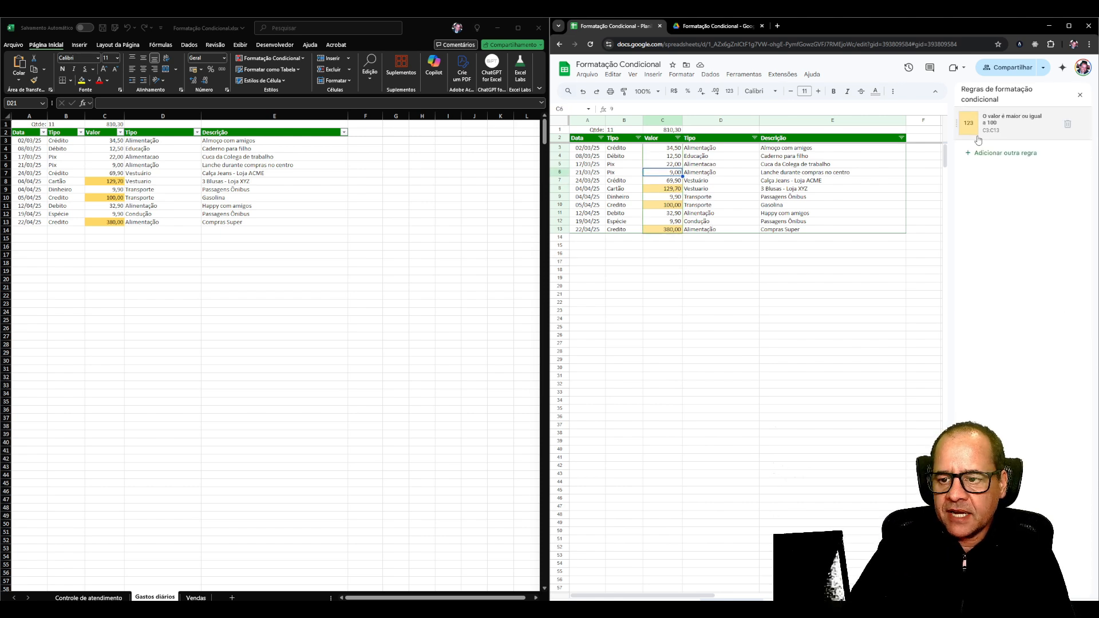
Examine which conditional formatting rules are listed for cells outside the Valor column, for the whole sheet and for cell C6.
click(706, 191)
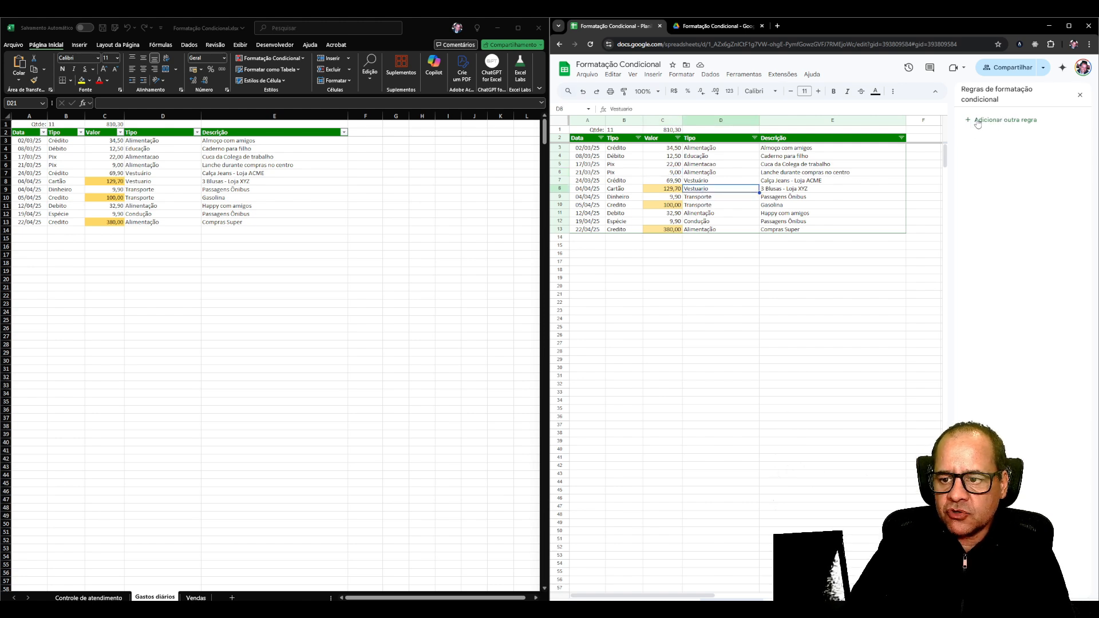
click(821, 197)
click(825, 264)
click(818, 223)
click(810, 183)
click(714, 182)
click(801, 253)
drag(767, 302, 810, 265)
click(797, 222)
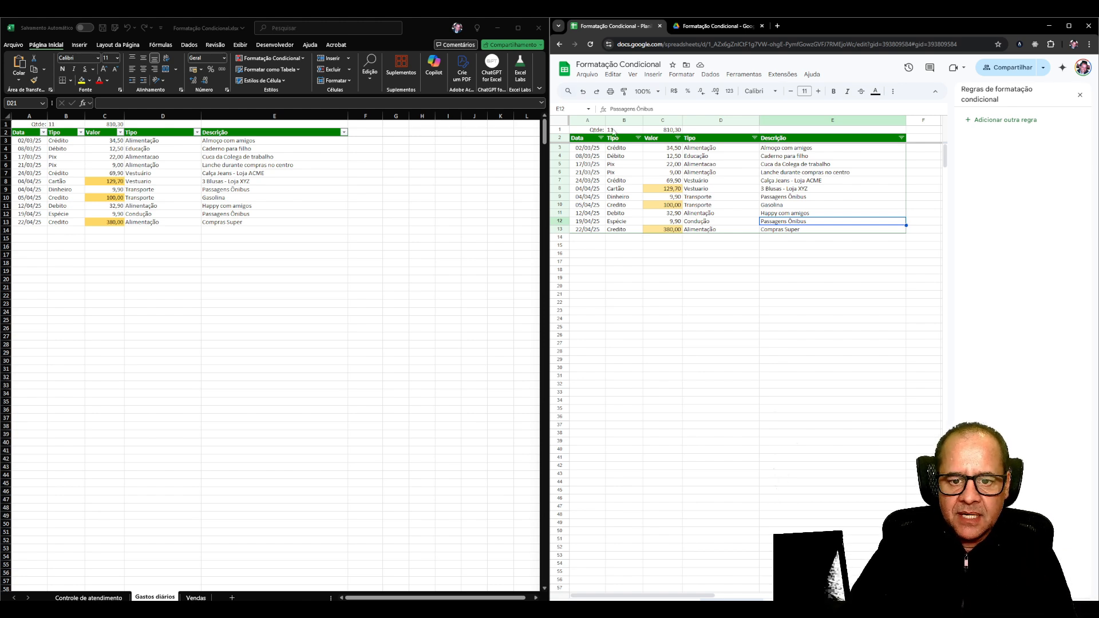
click(561, 122)
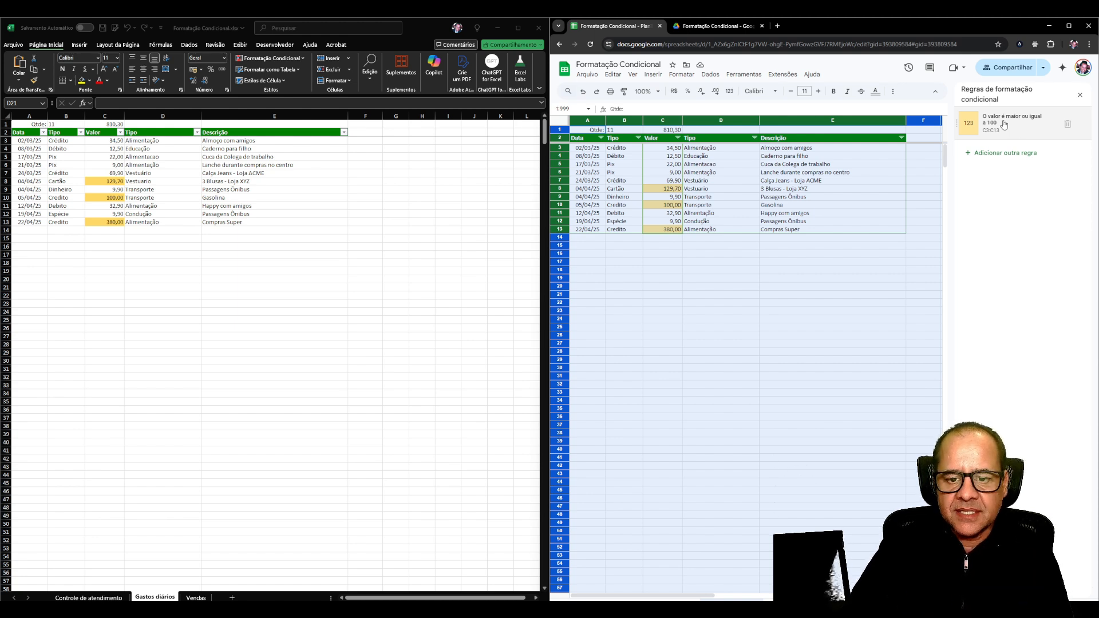
click(699, 181)
click(668, 173)
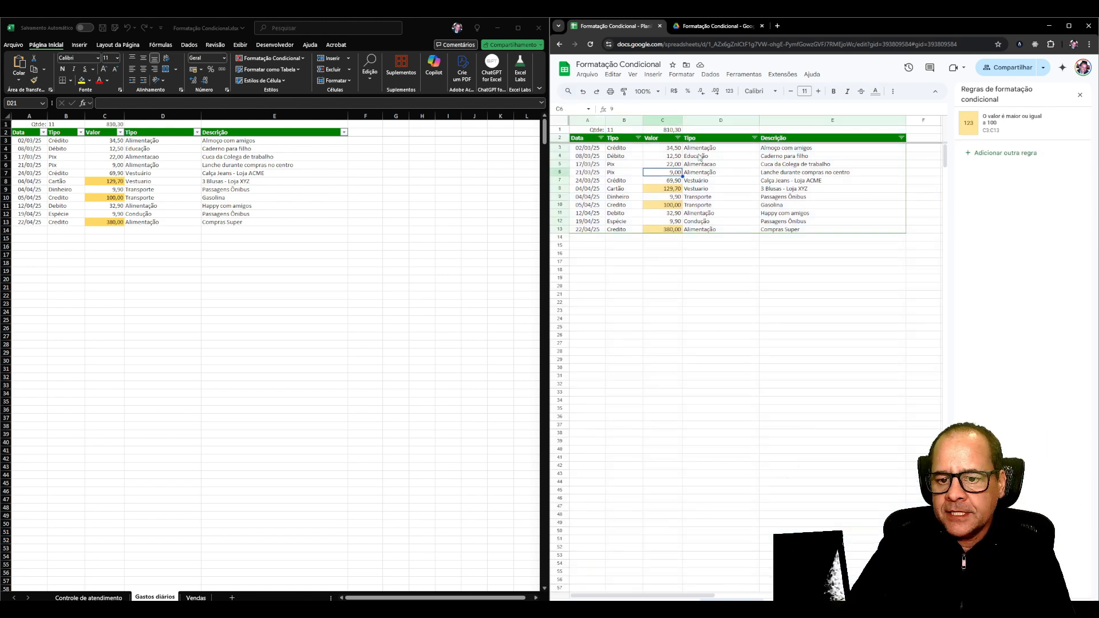
Open the rule on C3:C13 and replace its comparison value with =média(c3:c13).
click(998, 122)
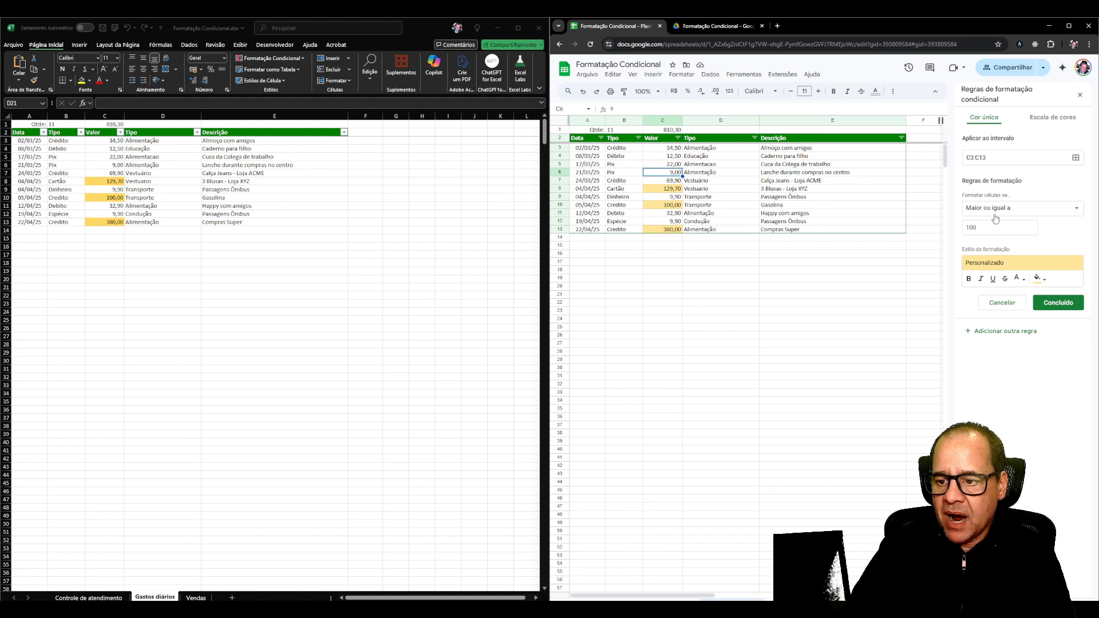
double_click(980, 228)
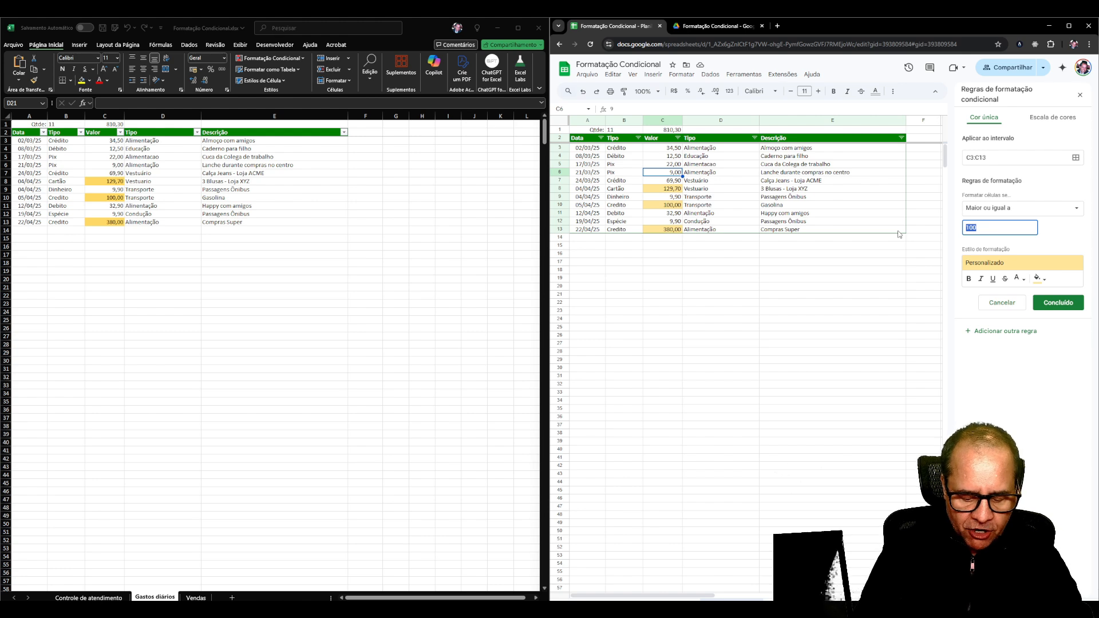
text(=m)
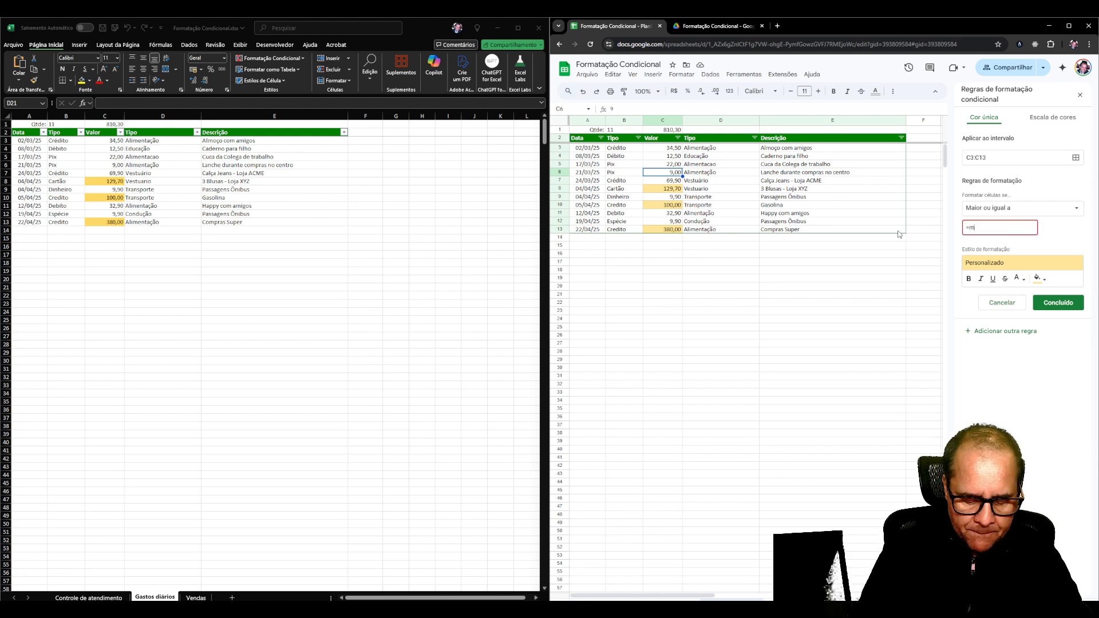
text(édia(c3:c13)
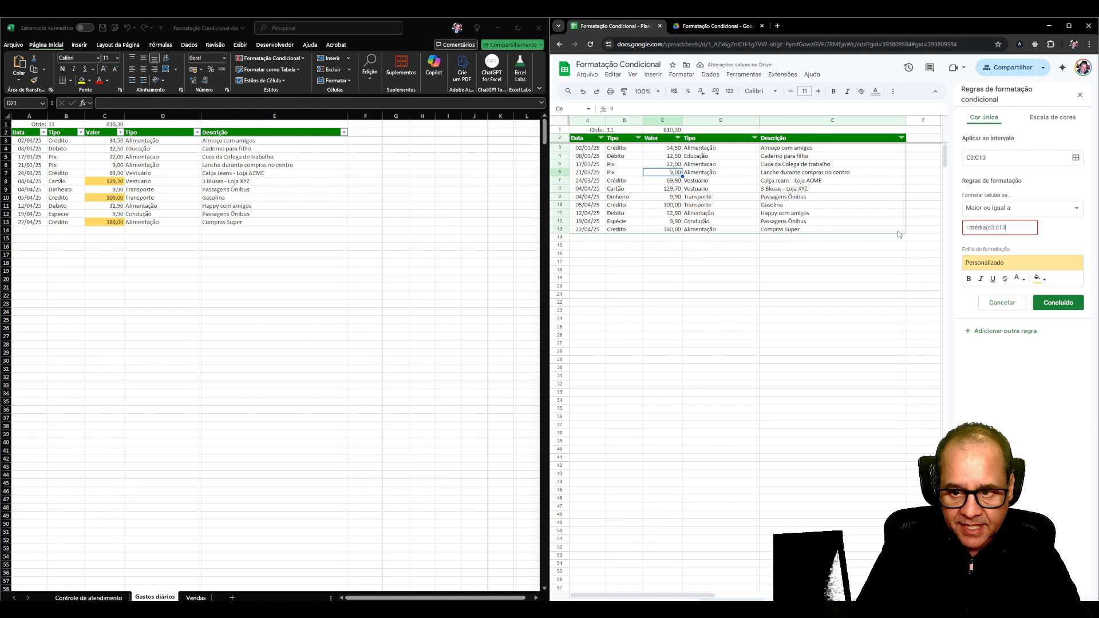
text())
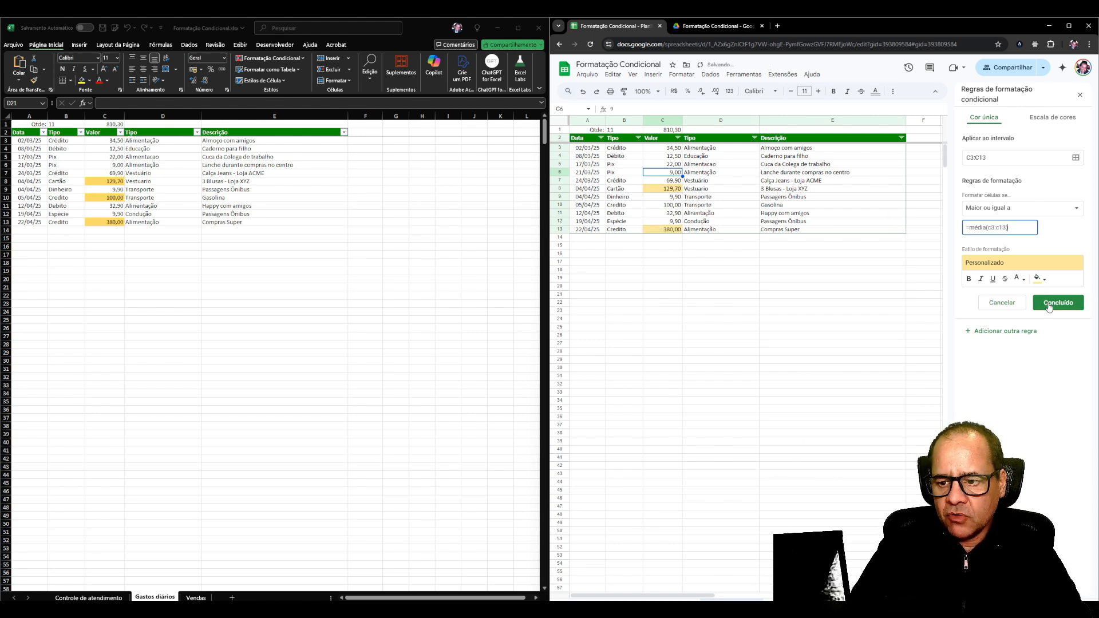
click(1019, 279)
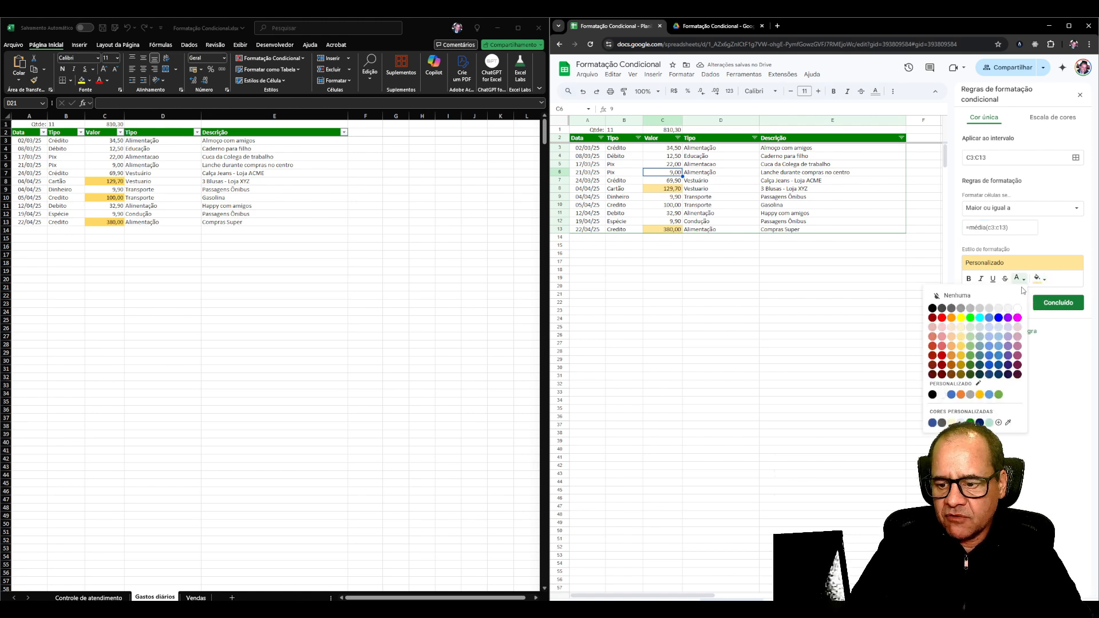
click(960, 366)
click(1018, 278)
click(1019, 279)
click(1018, 278)
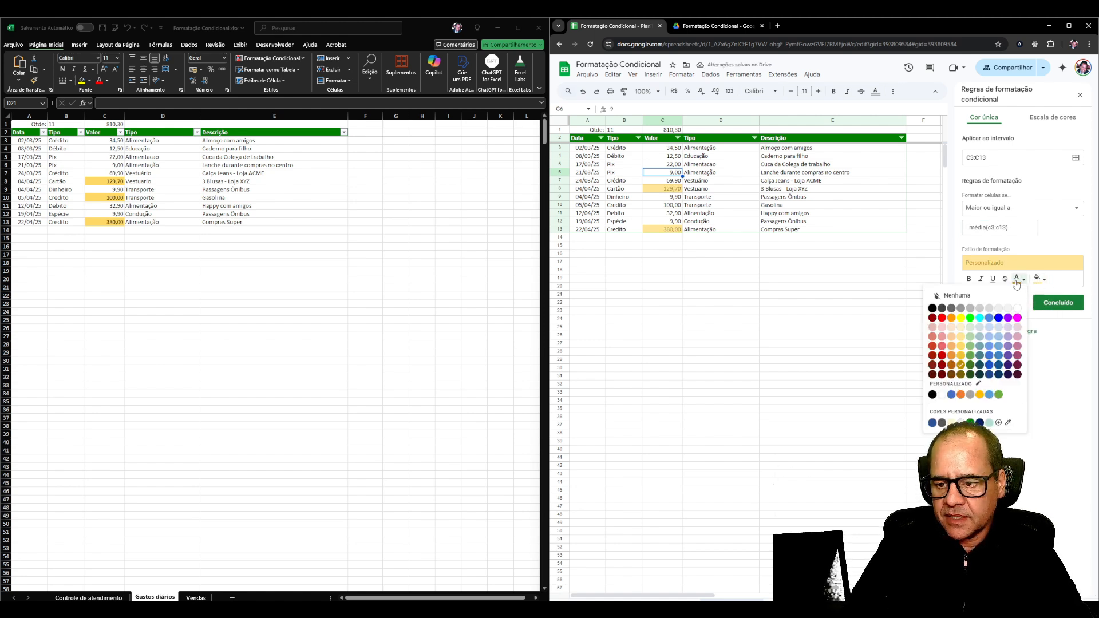
click(967, 296)
Set the average-based rule's fill color to orange and save the rule.
click(1037, 279)
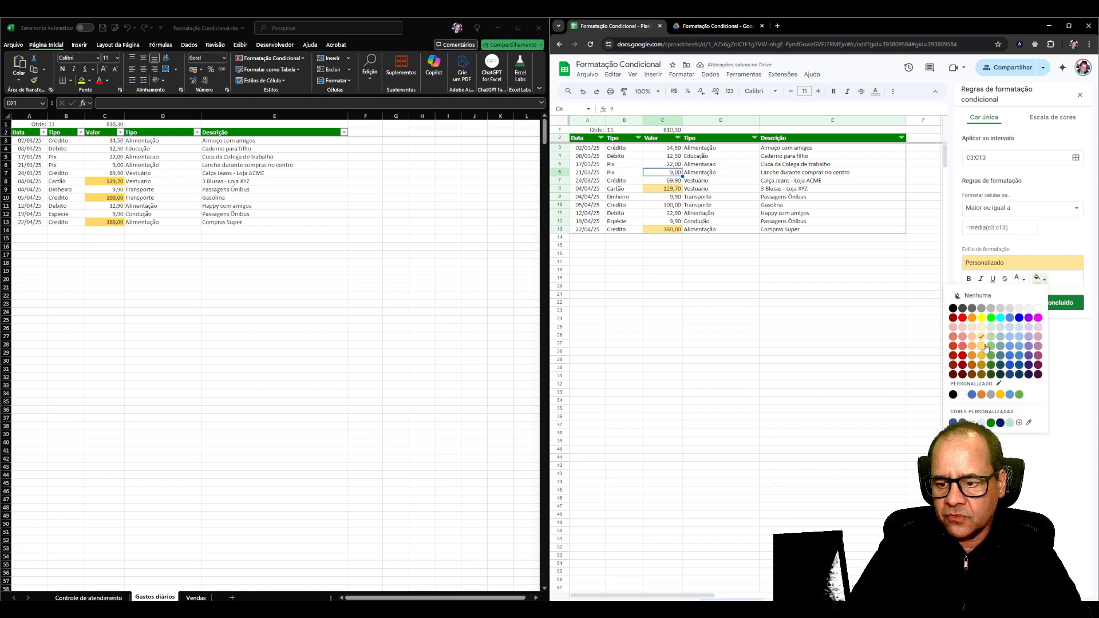
click(972, 318)
click(1057, 302)
click(773, 293)
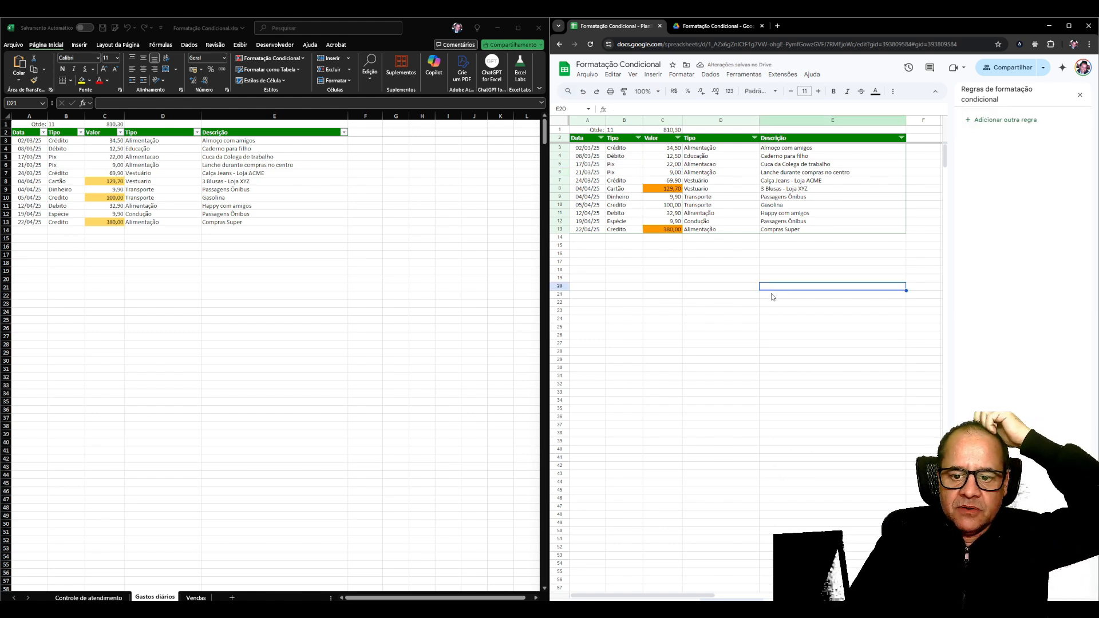
Open the average-based rule that applies to cell C10 for editing.
click(673, 205)
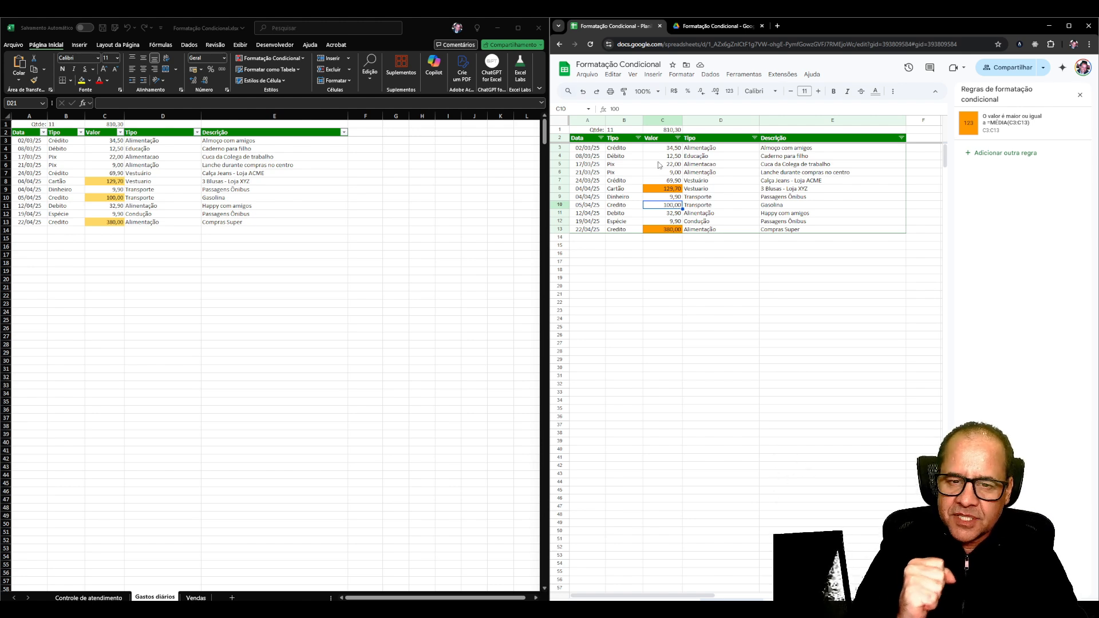
click(1008, 127)
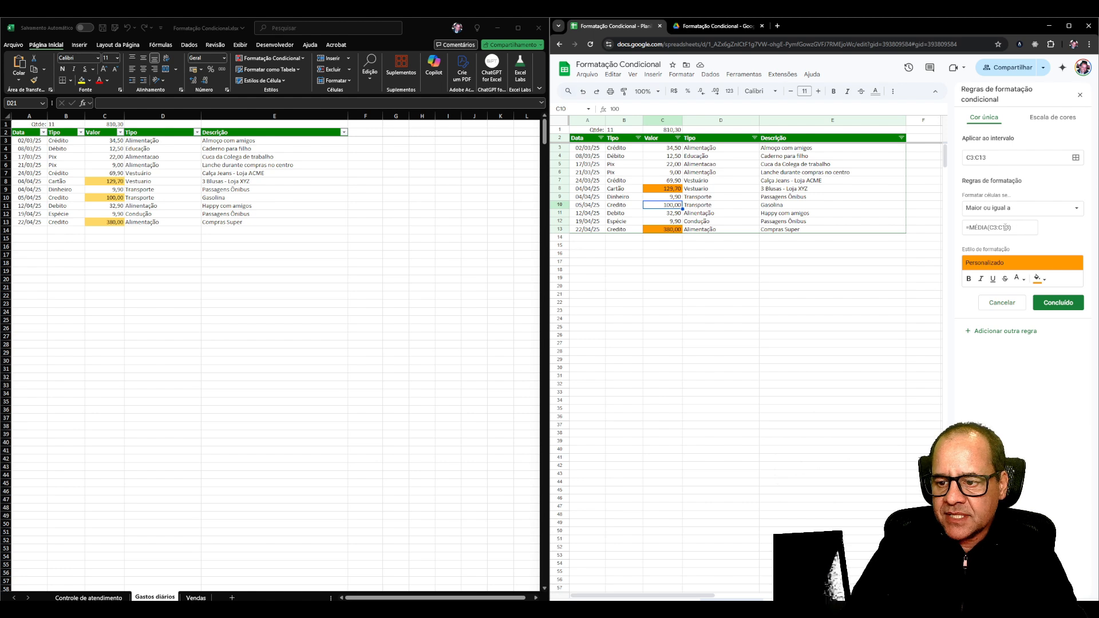
Calculate the average of C3:C13 with a temporary MÉDIA formula in C15, and clear that cell.
click(663, 246)
text(=)
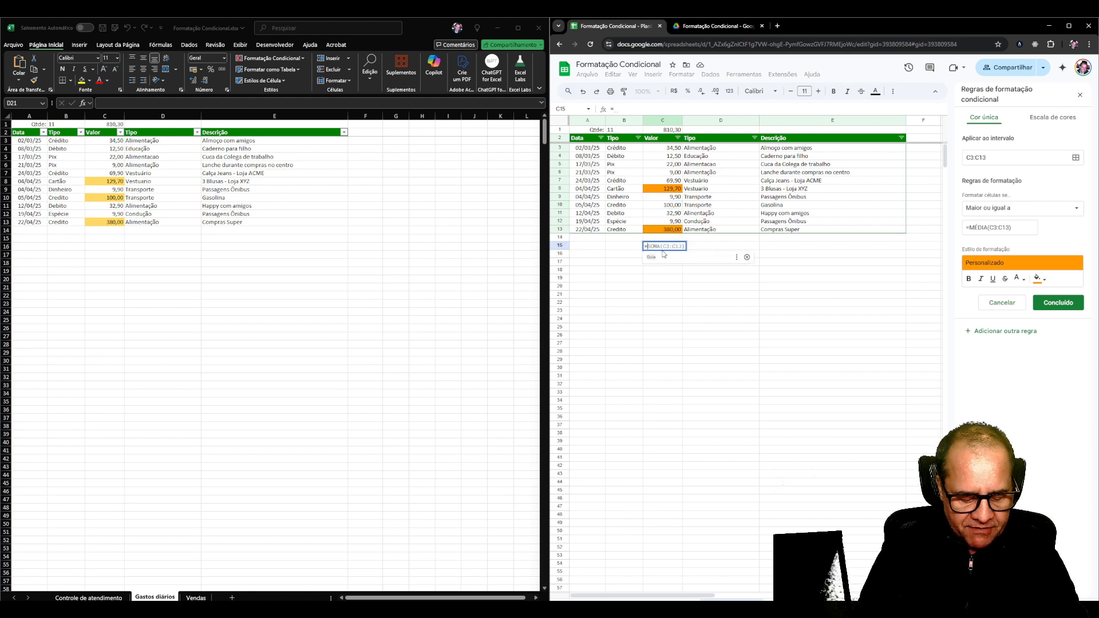
text(média()
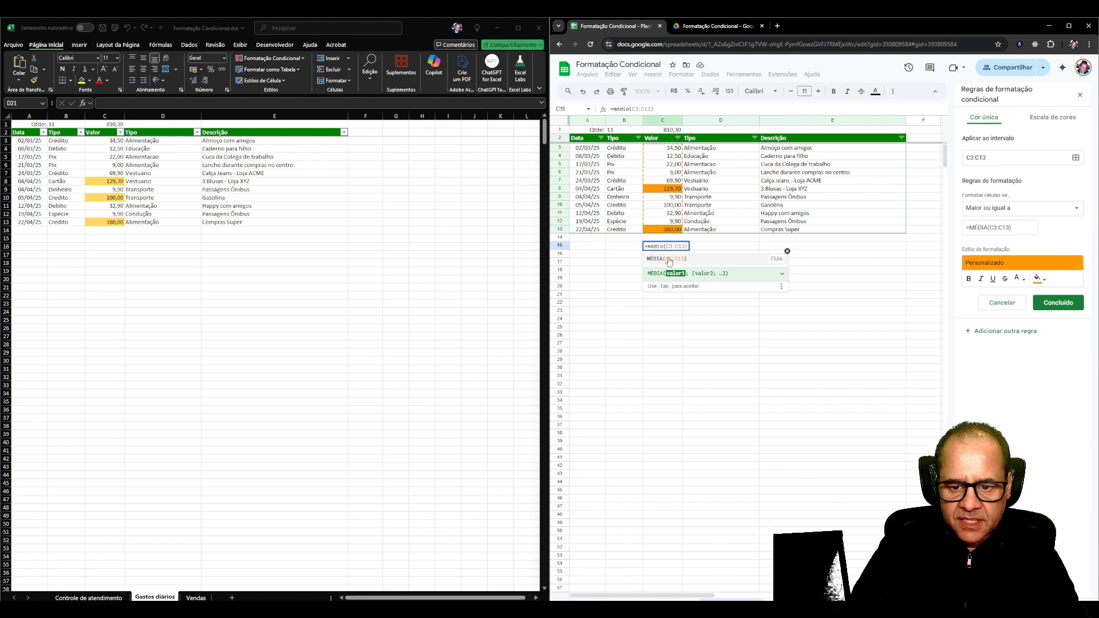
click(668, 259)
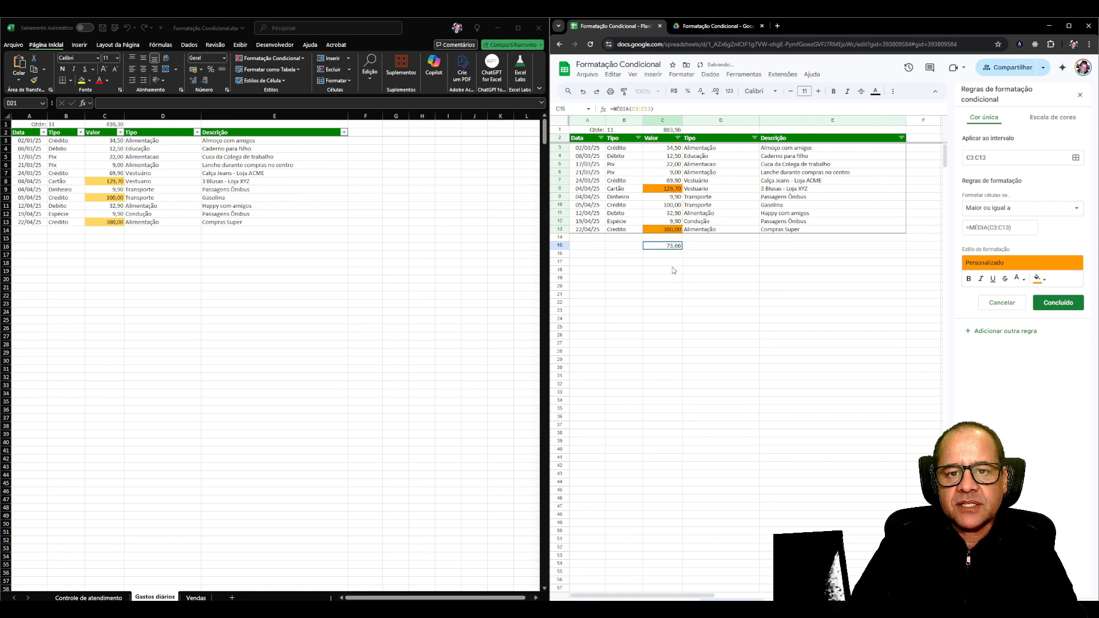
key(Delete)
click(726, 279)
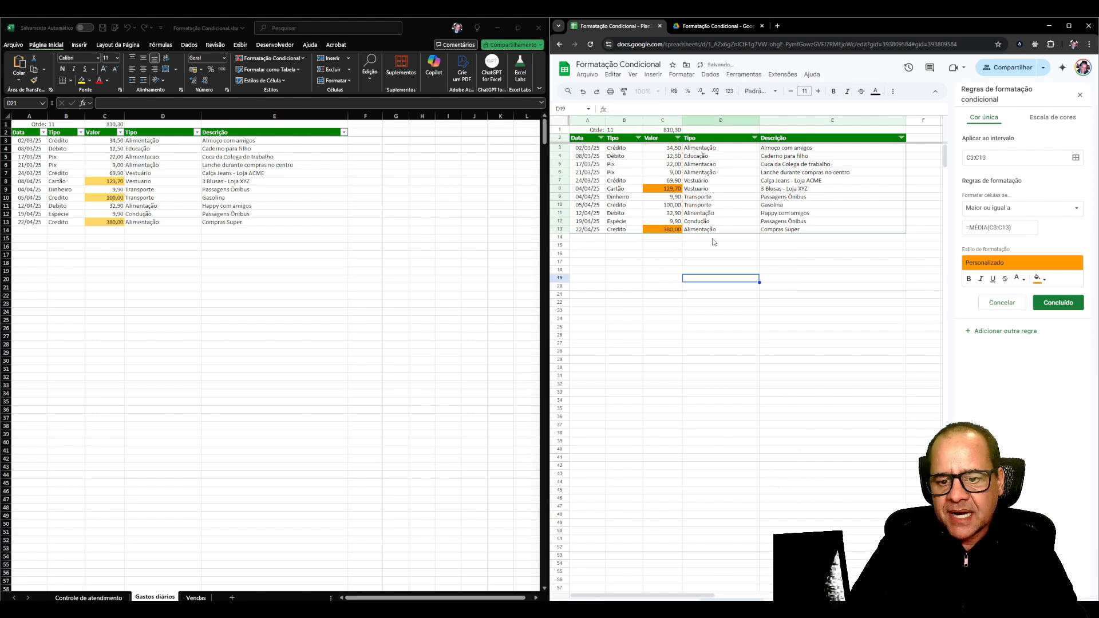
Make the rule's comparison range absolute as =MÉDIA($C$3:$C$13) and save the rule.
click(991, 227)
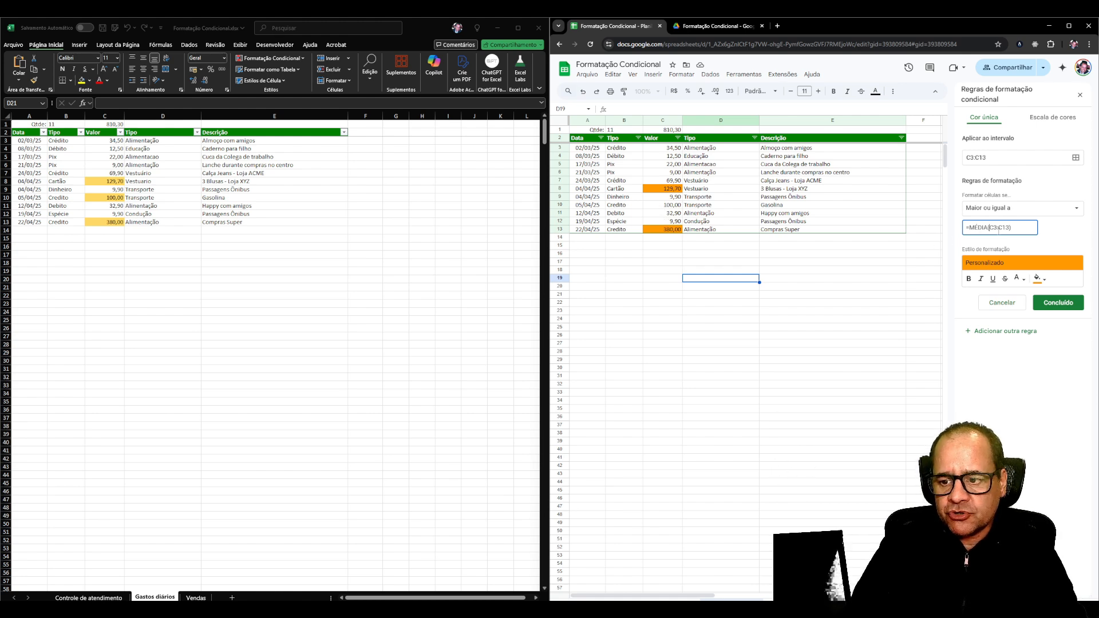
click(1002, 247)
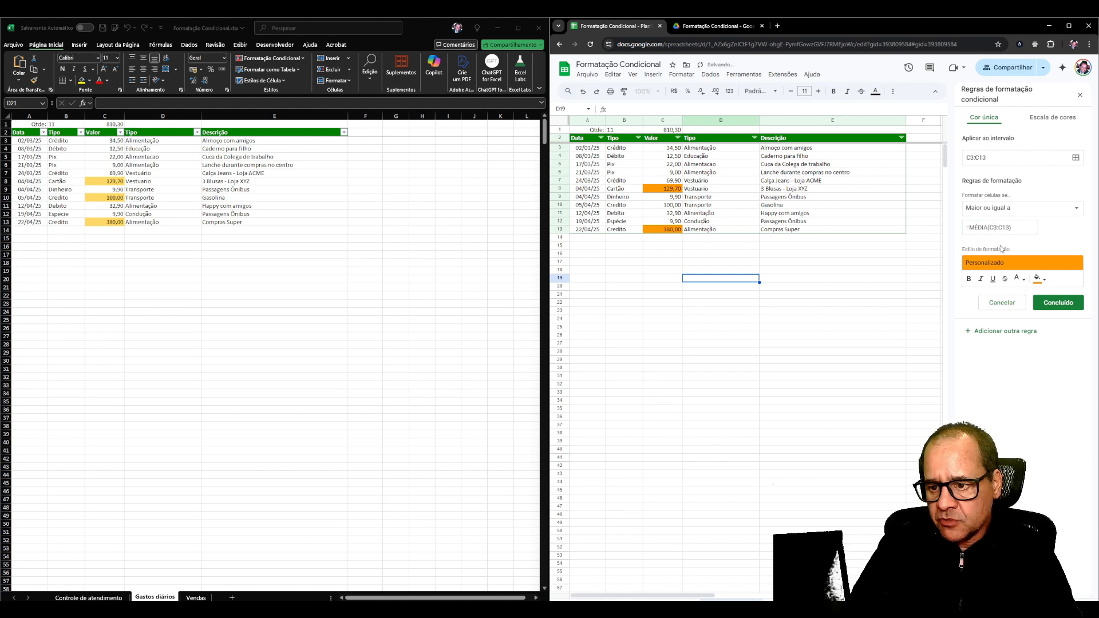
click(990, 228)
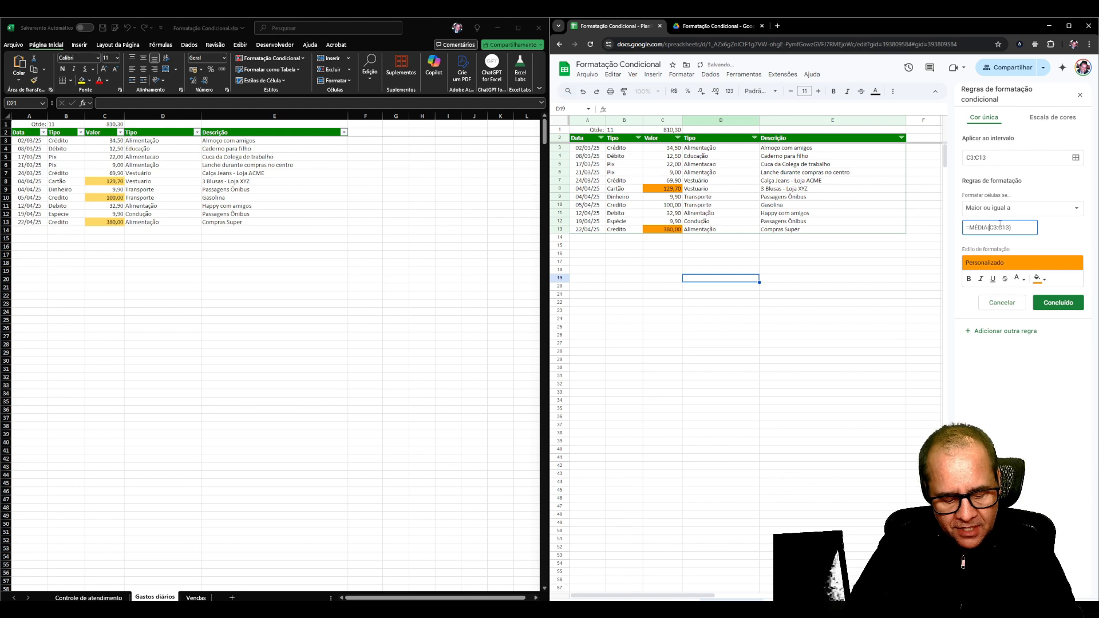
text($C$)
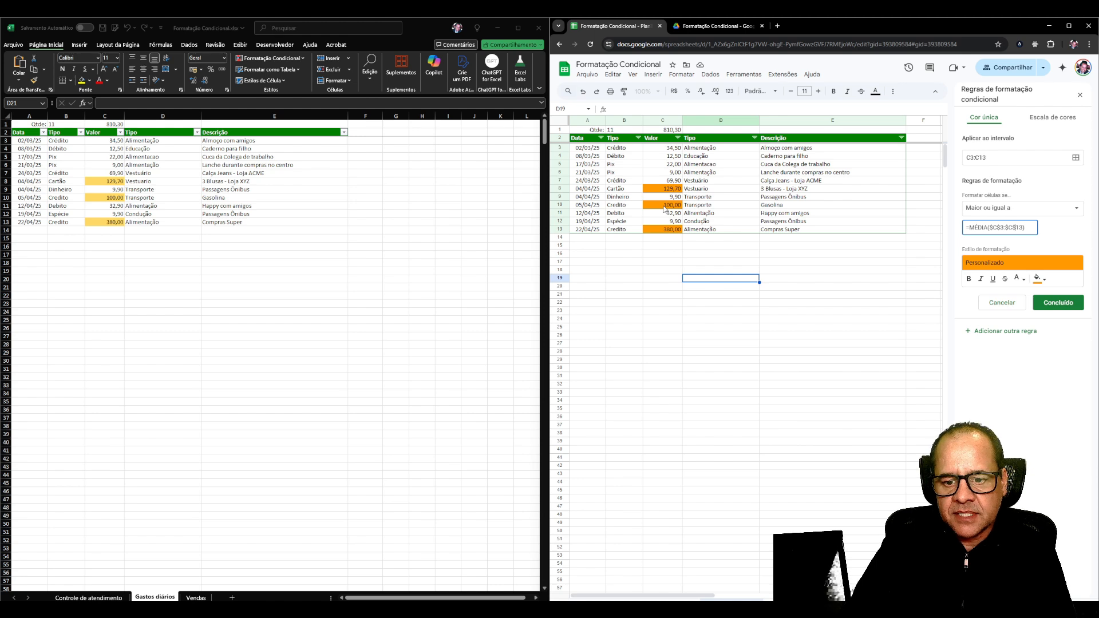
click(1058, 302)
click(665, 239)
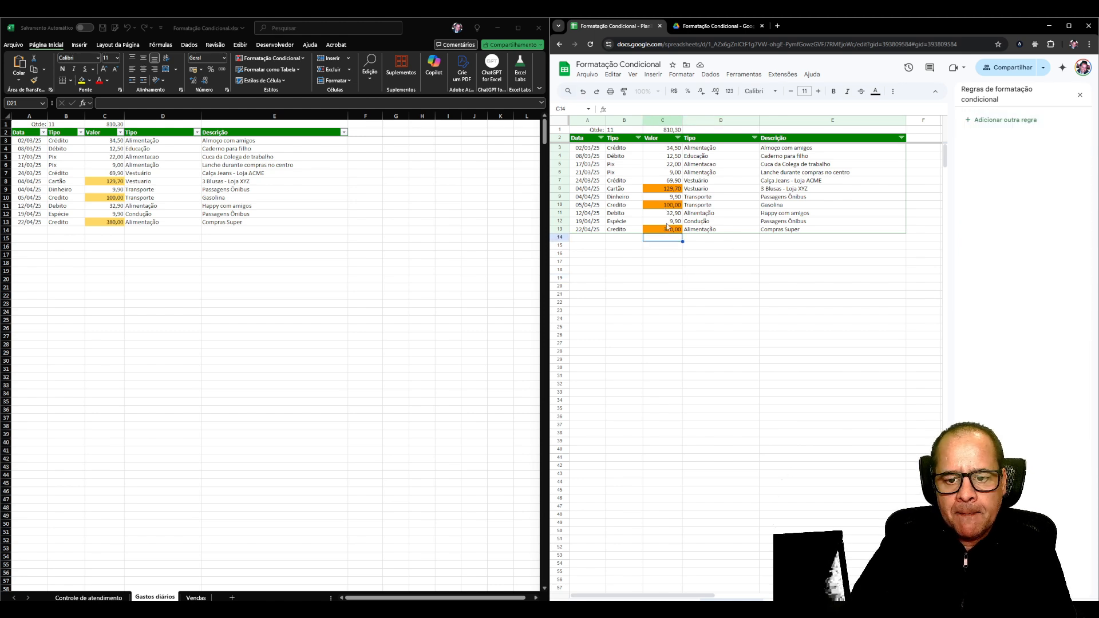
click(657, 264)
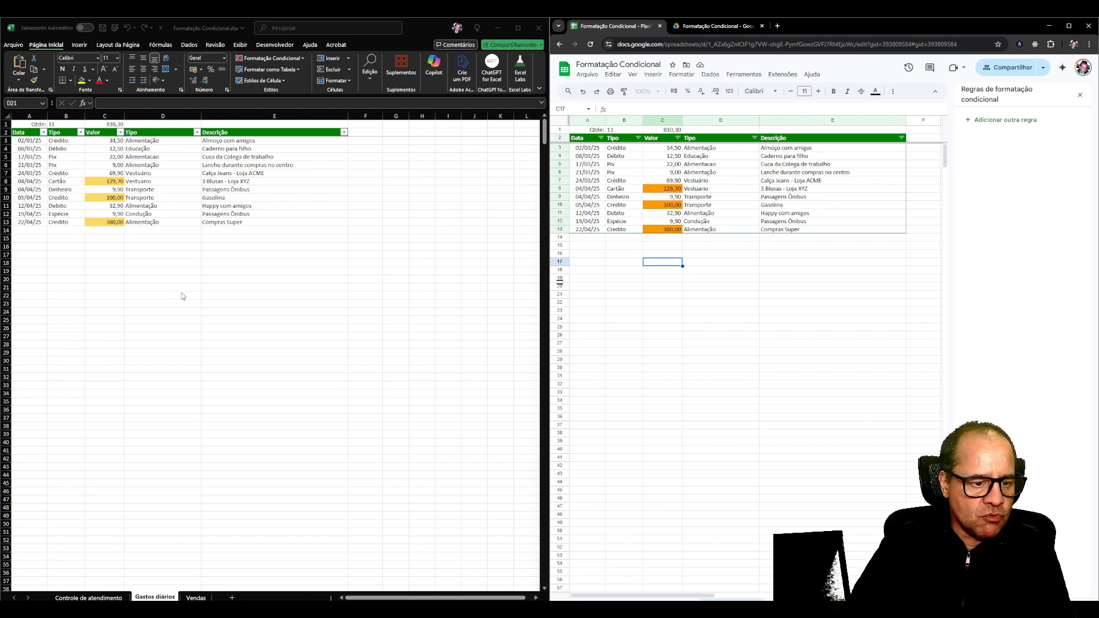
Switch to Excel and apply the red-white color scale to the Valor values in C3:C13.
click(105, 141)
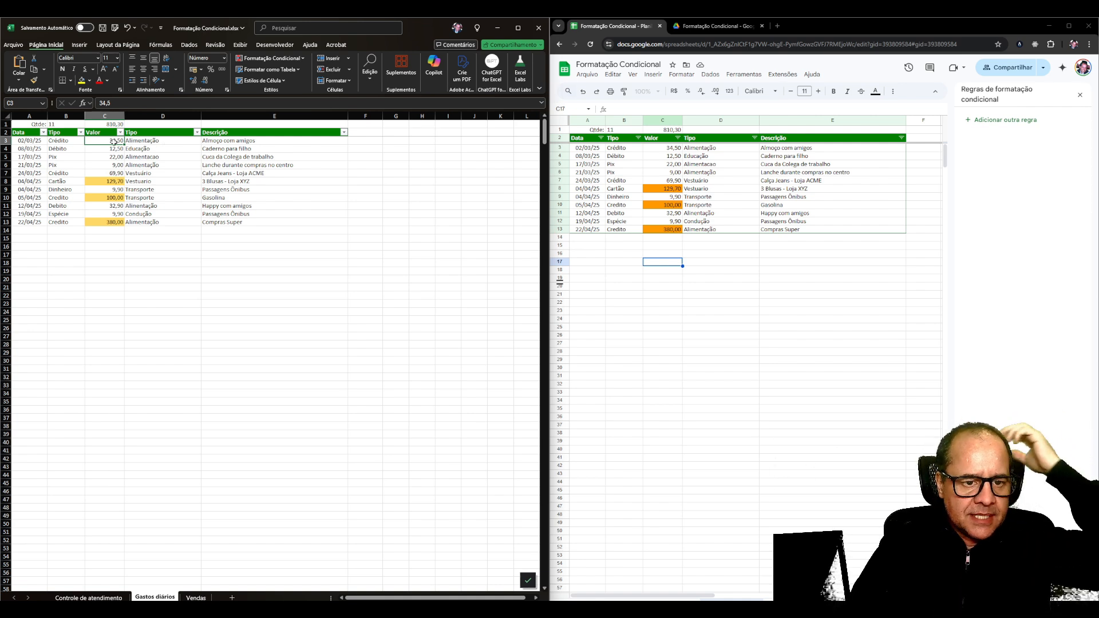
click(257, 59)
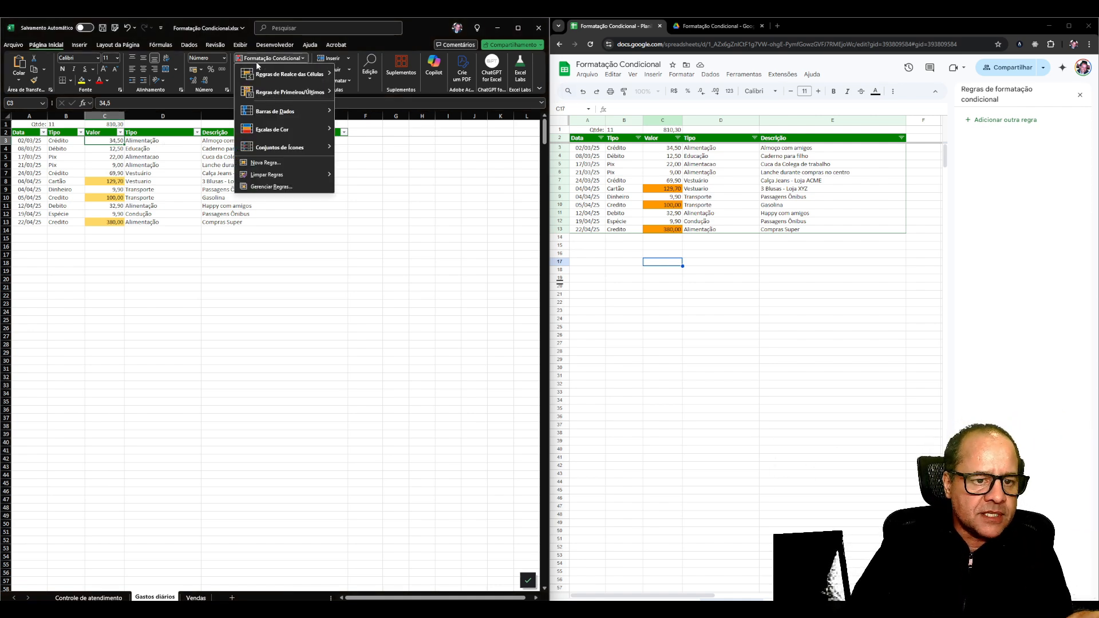
click(105, 146)
drag(105, 142, 106, 221)
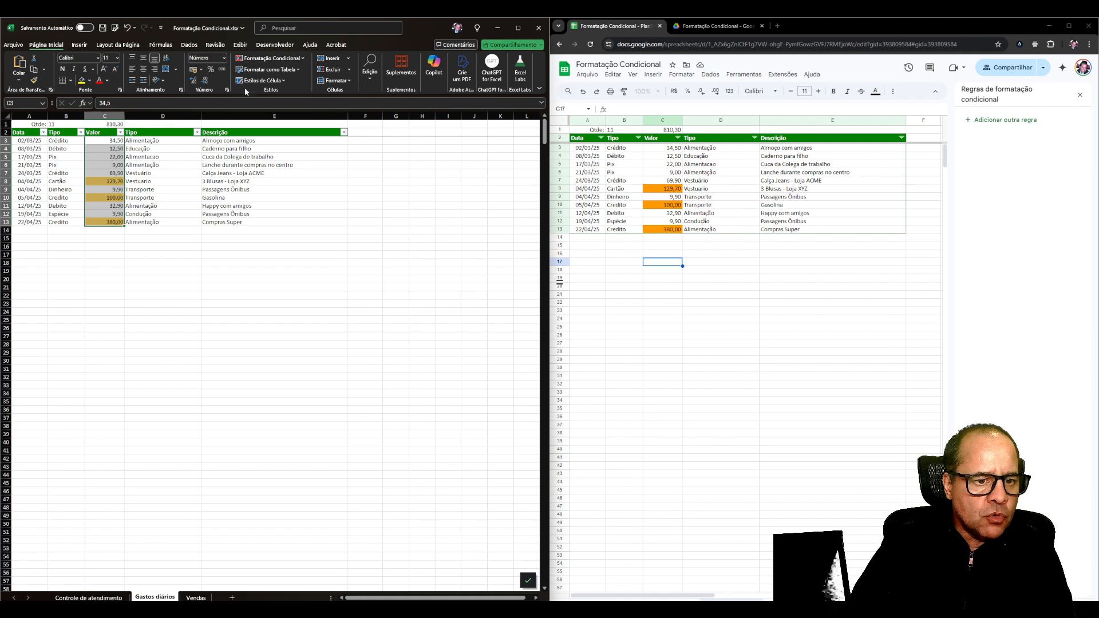
click(269, 58)
mouse_move(297, 133)
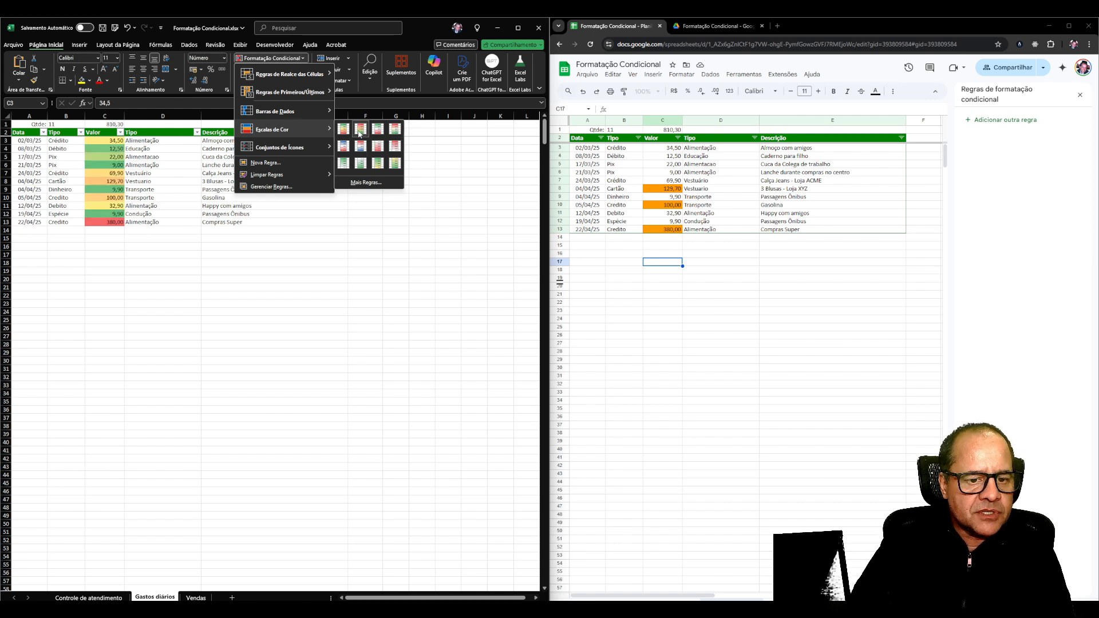
click(397, 148)
click(126, 231)
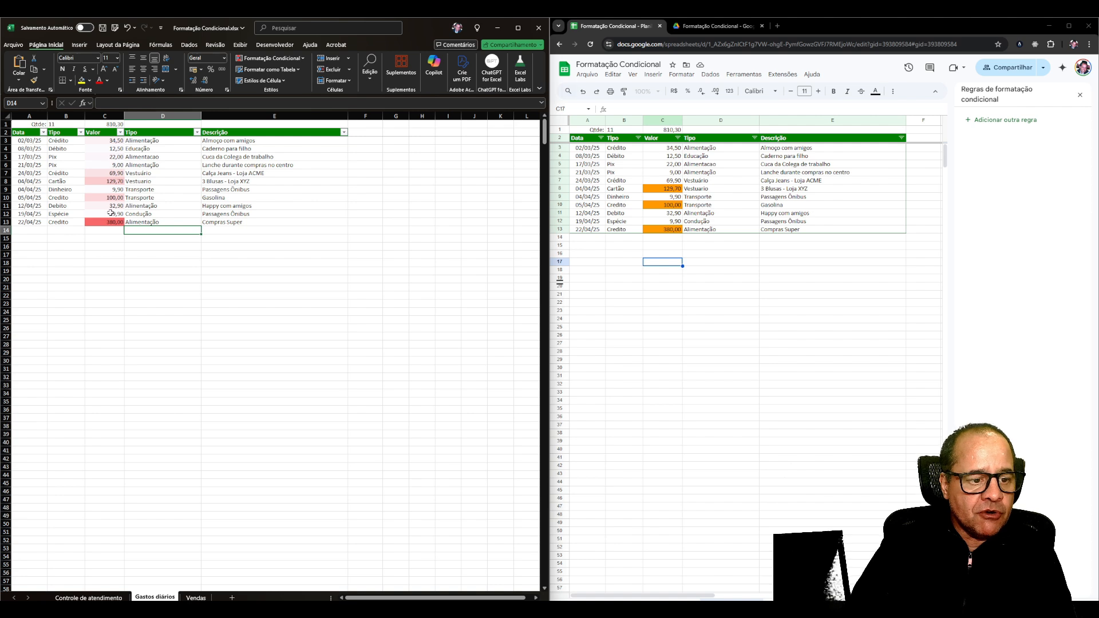
Examine how the color scale shades the values in C10, C7, C8 and C13.
click(112, 198)
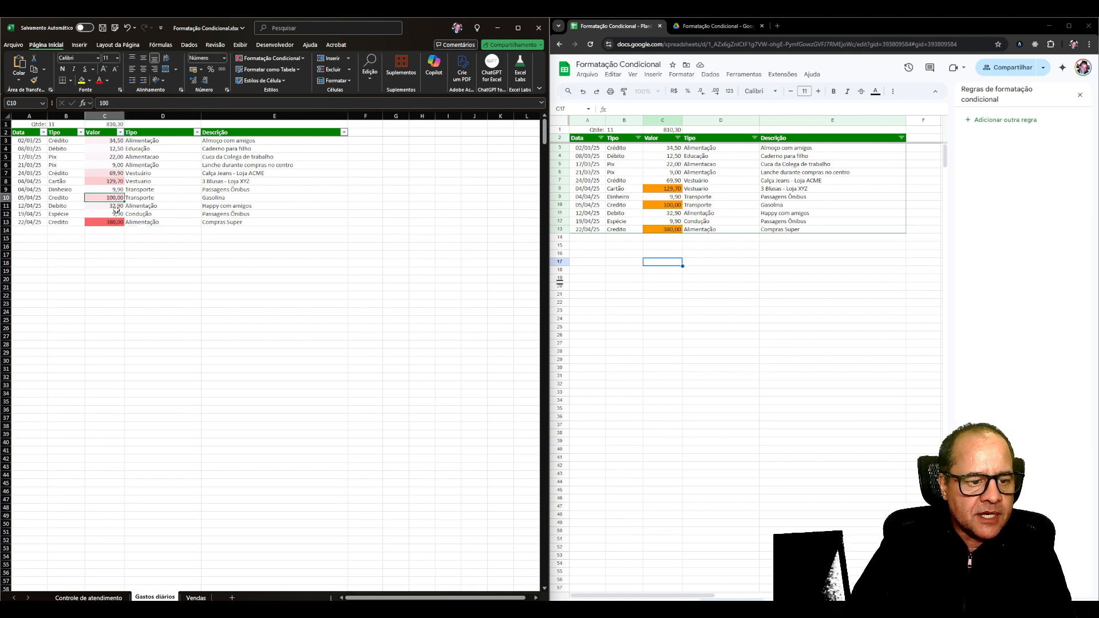
click(112, 173)
click(112, 199)
click(113, 173)
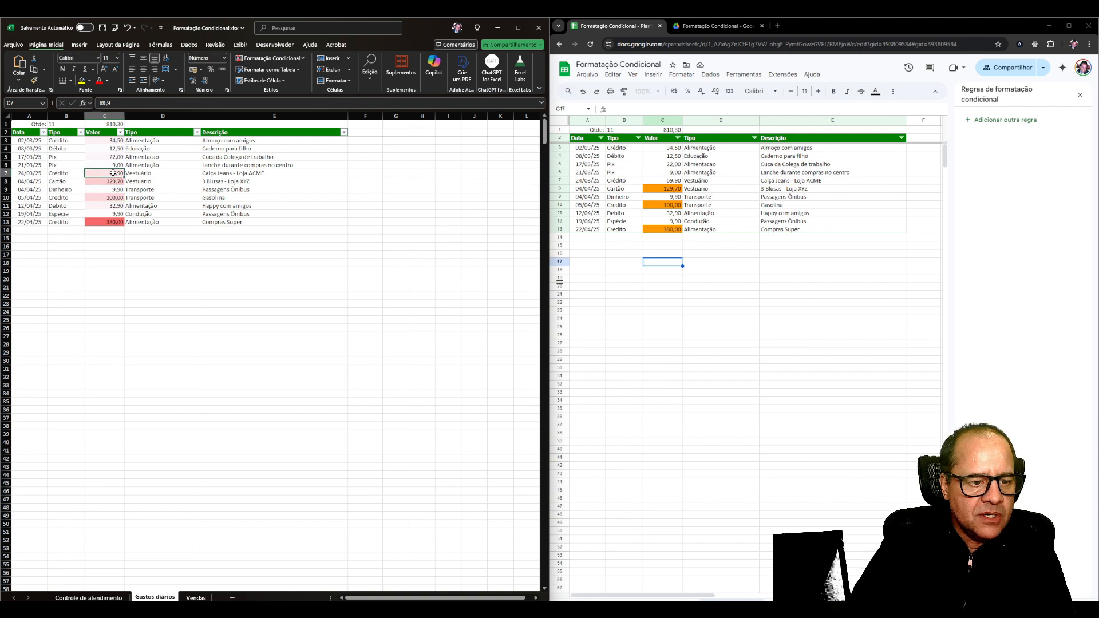
click(113, 181)
click(112, 221)
Open the conditional formatting rules manager for C13 and compare the graded color scale and above-average rules.
click(270, 57)
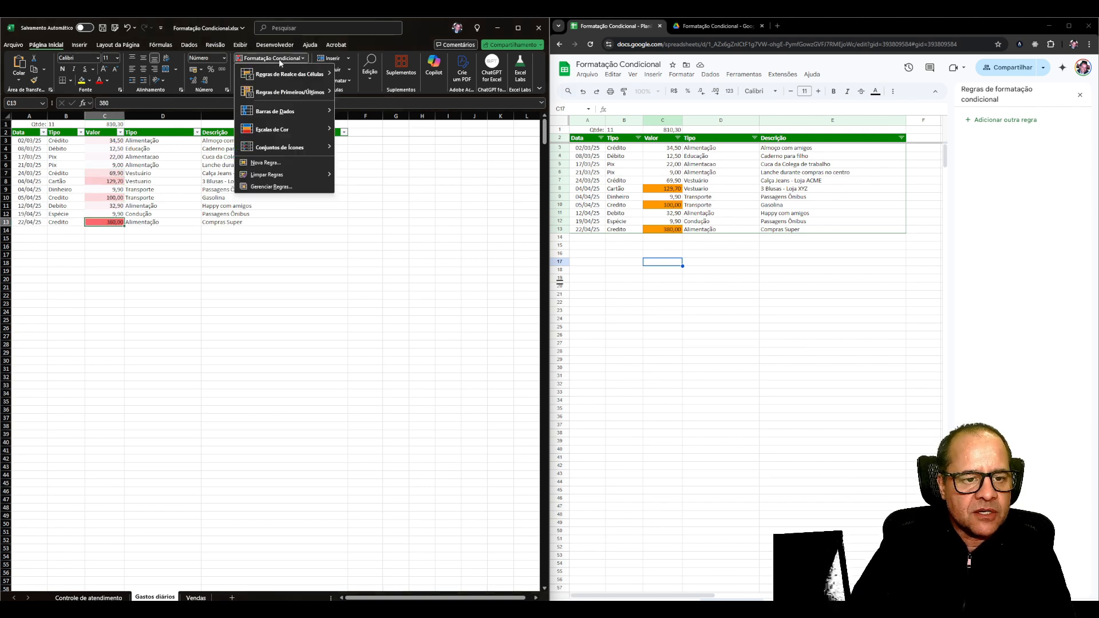
click(261, 182)
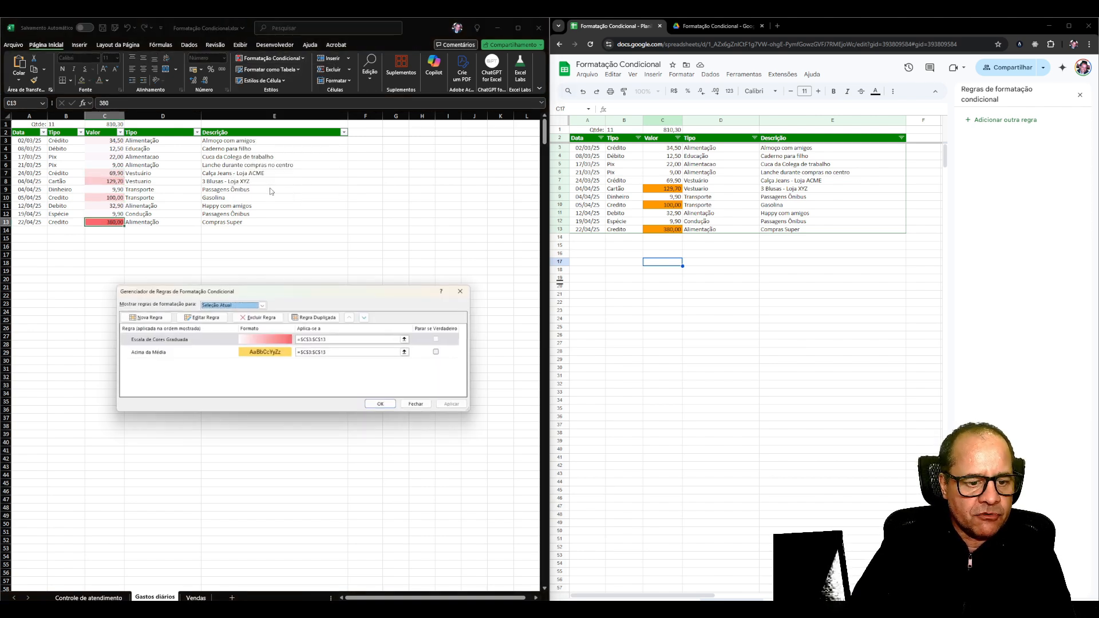
click(183, 341)
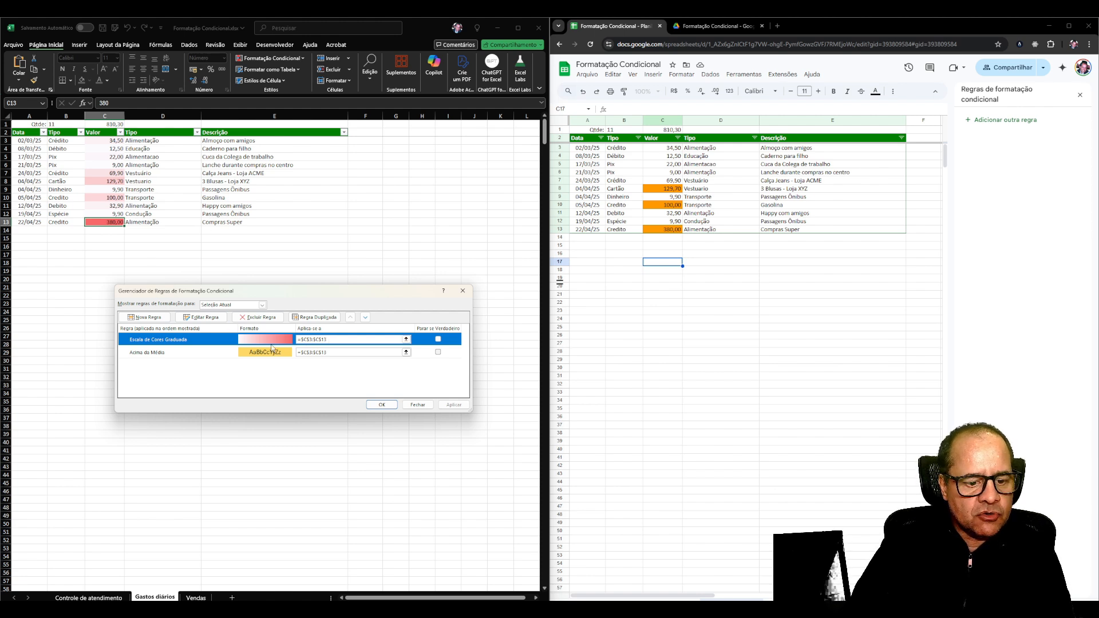
click(217, 357)
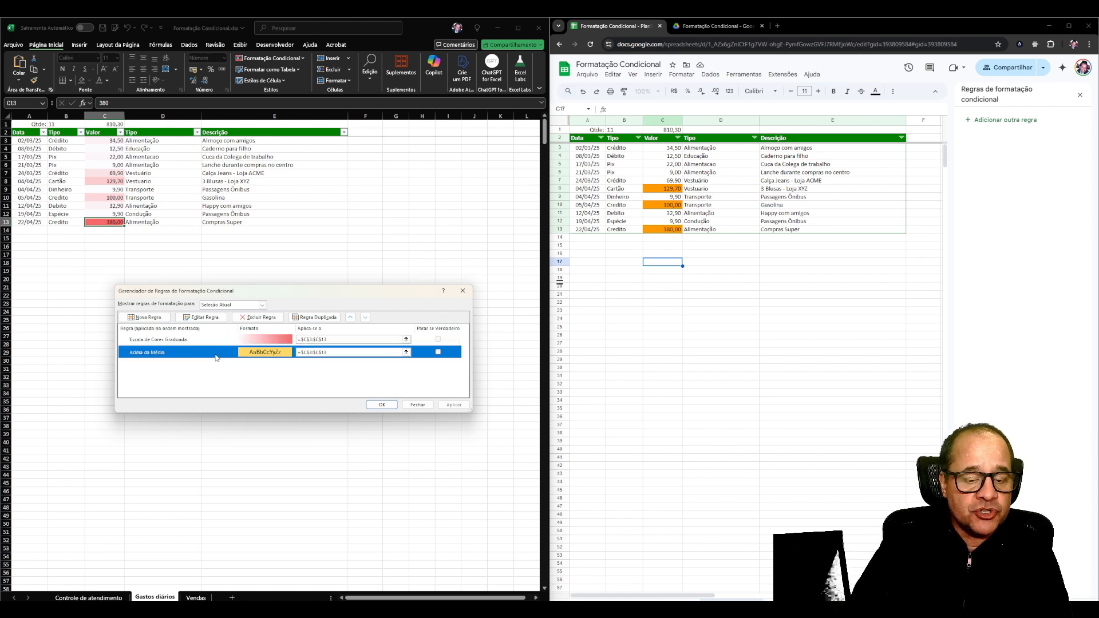
click(271, 339)
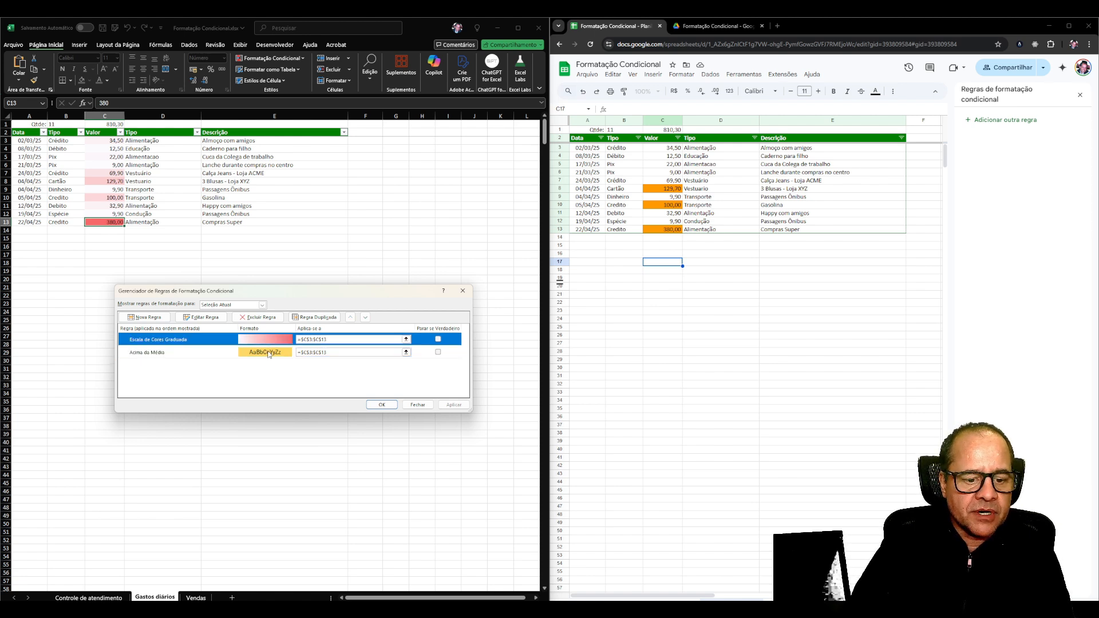
click(269, 354)
click(268, 341)
click(265, 354)
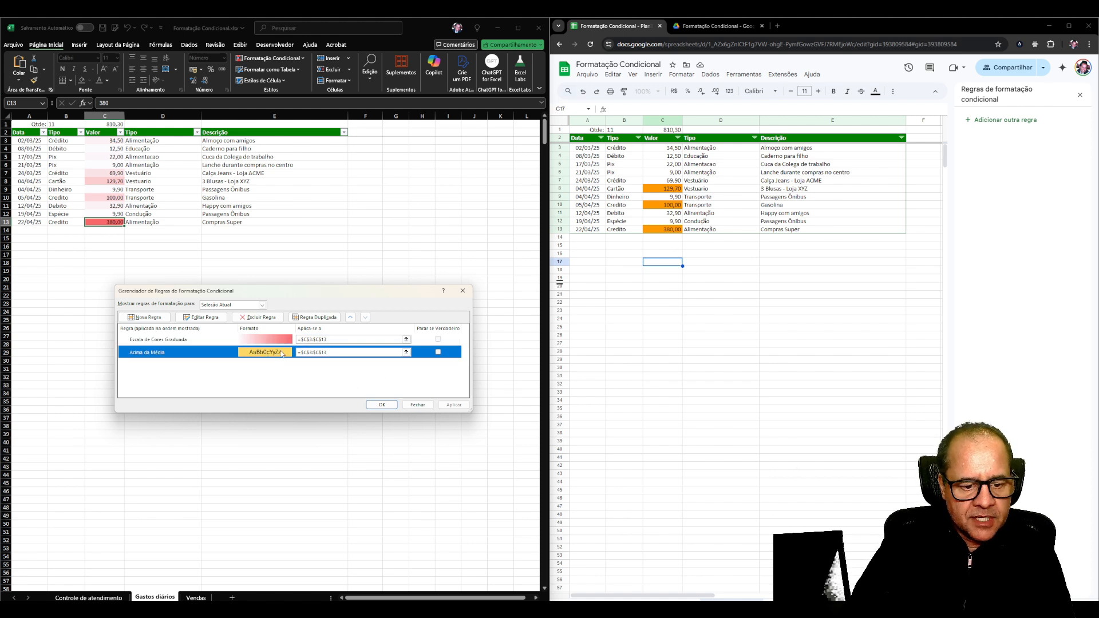
Add a dashed border on all four sides to the above-average rule's format and apply the rule changes.
double_click(279, 353)
click(400, 411)
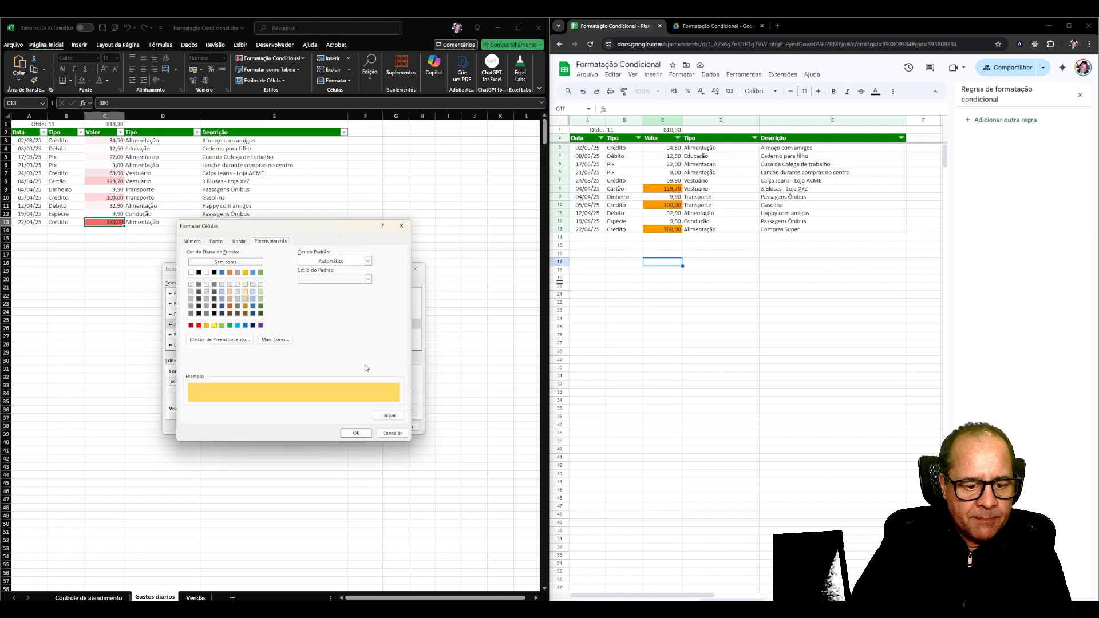
click(238, 242)
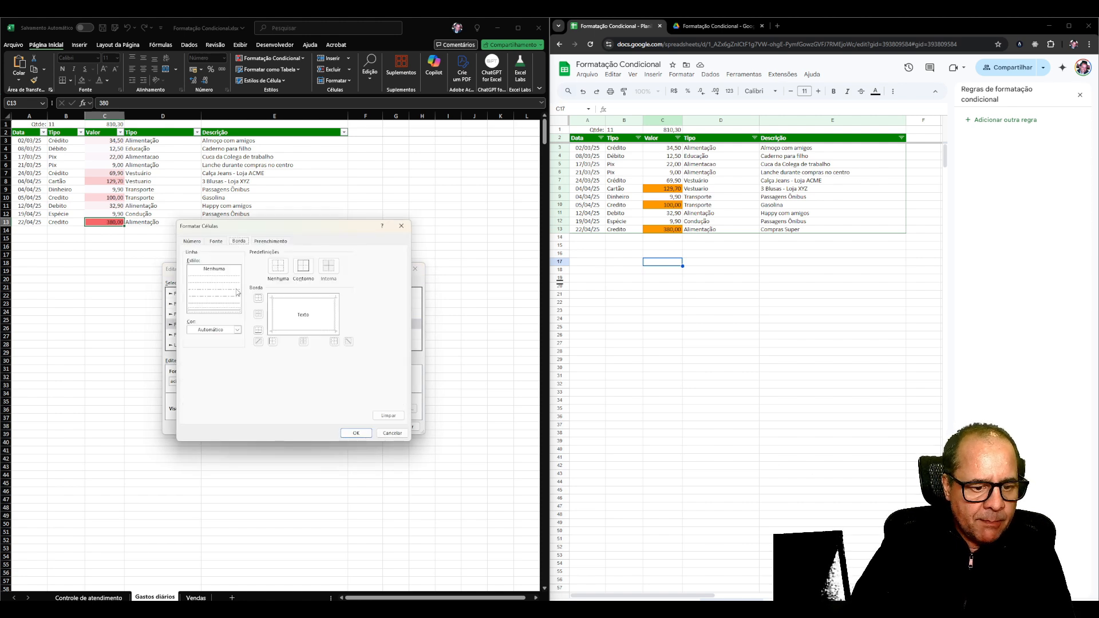
click(229, 290)
click(285, 299)
click(273, 311)
click(290, 330)
click(334, 320)
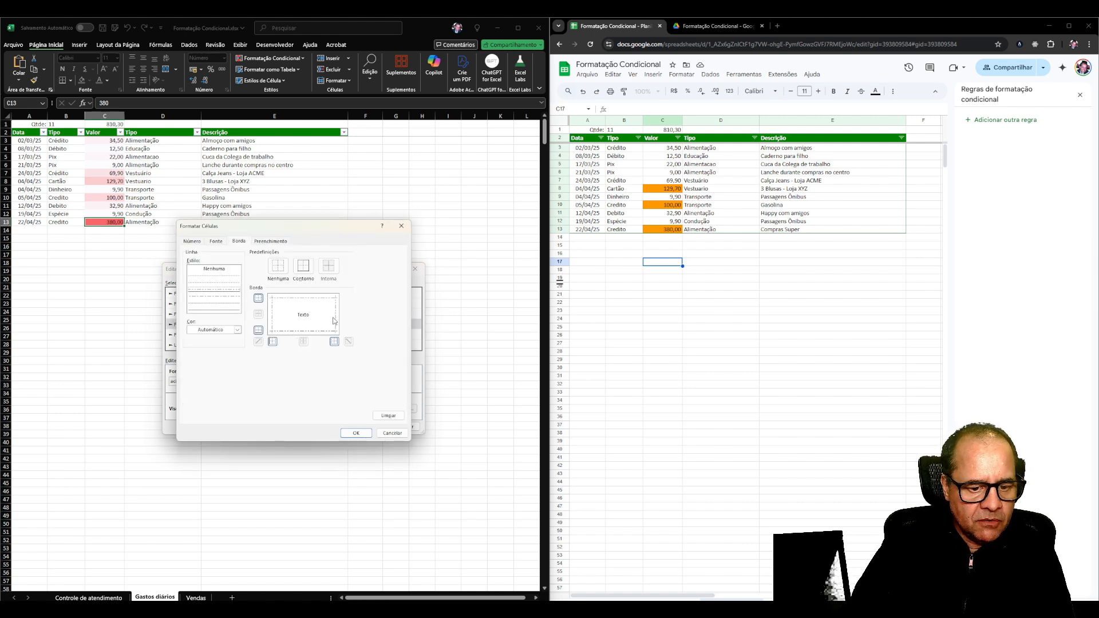
click(356, 432)
click(368, 427)
click(452, 404)
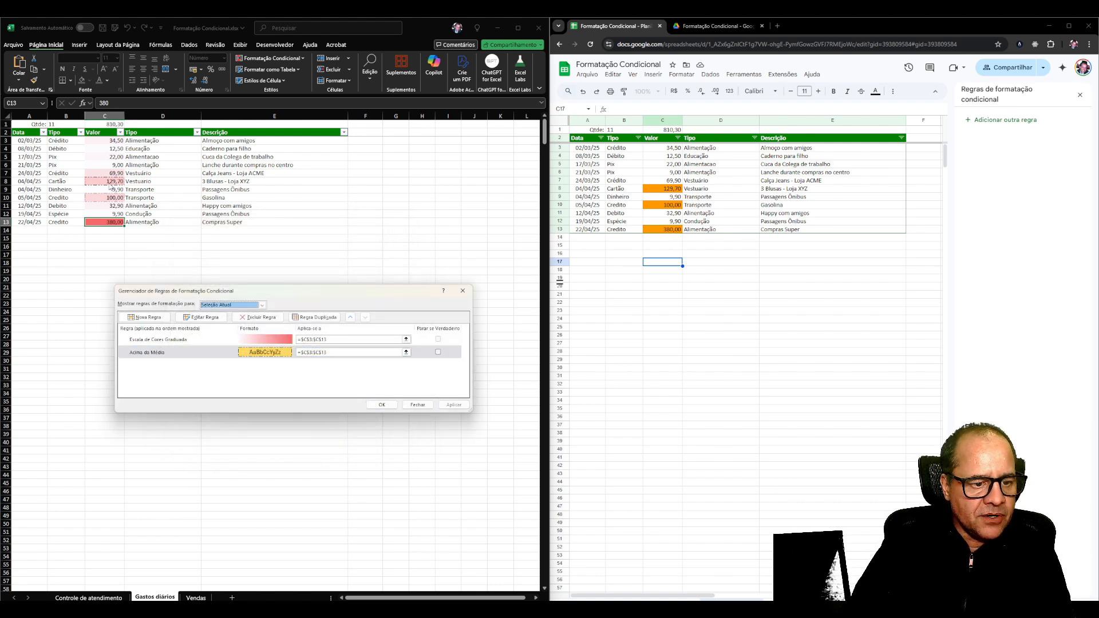
click(382, 405)
click(218, 279)
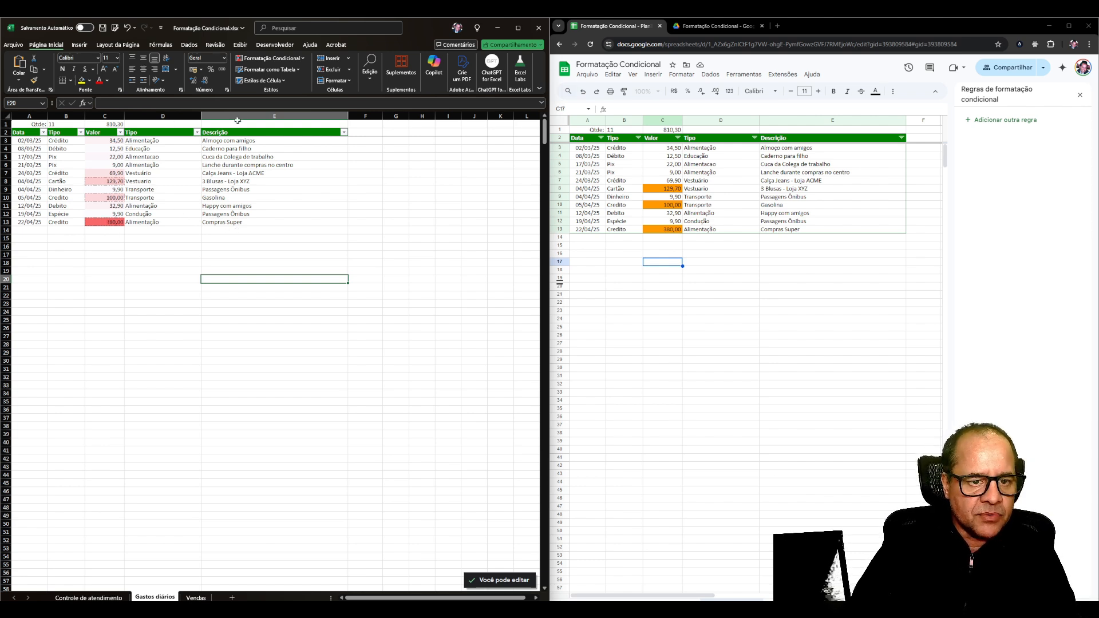
Open the worksheet's above-average conditional formatting rule and set its font style to bold (Negrito).
click(270, 58)
click(271, 187)
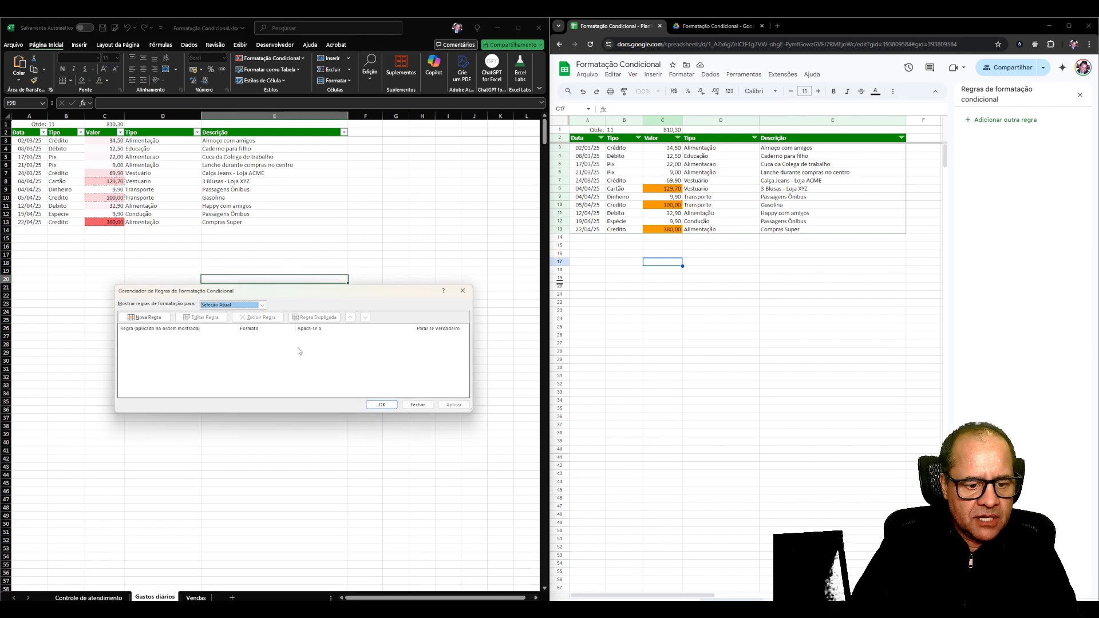
click(220, 305)
click(220, 315)
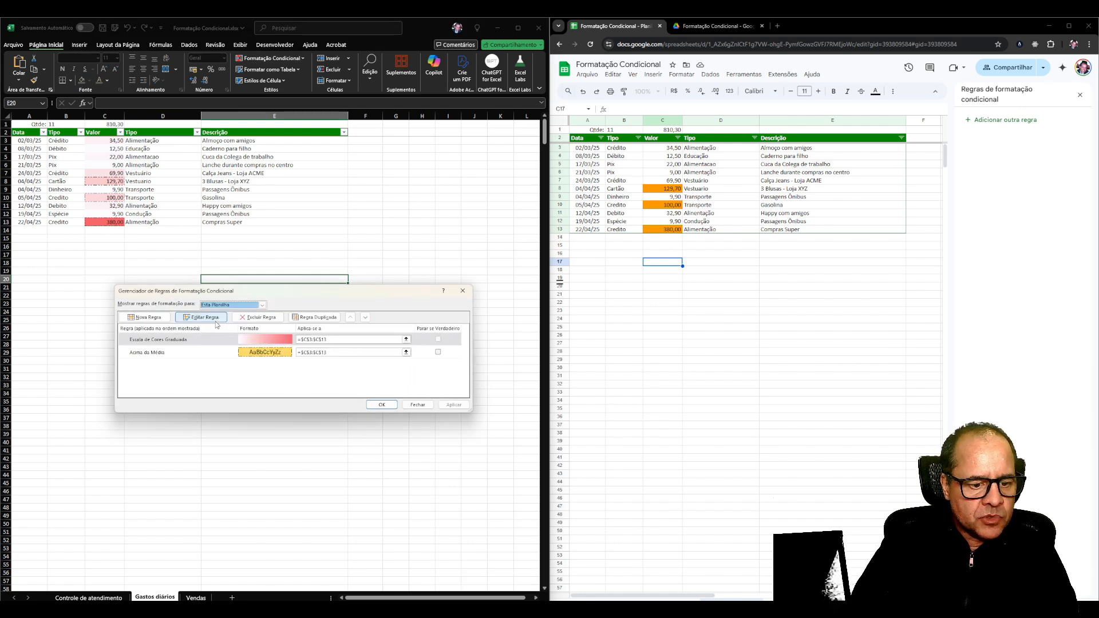
double_click(191, 352)
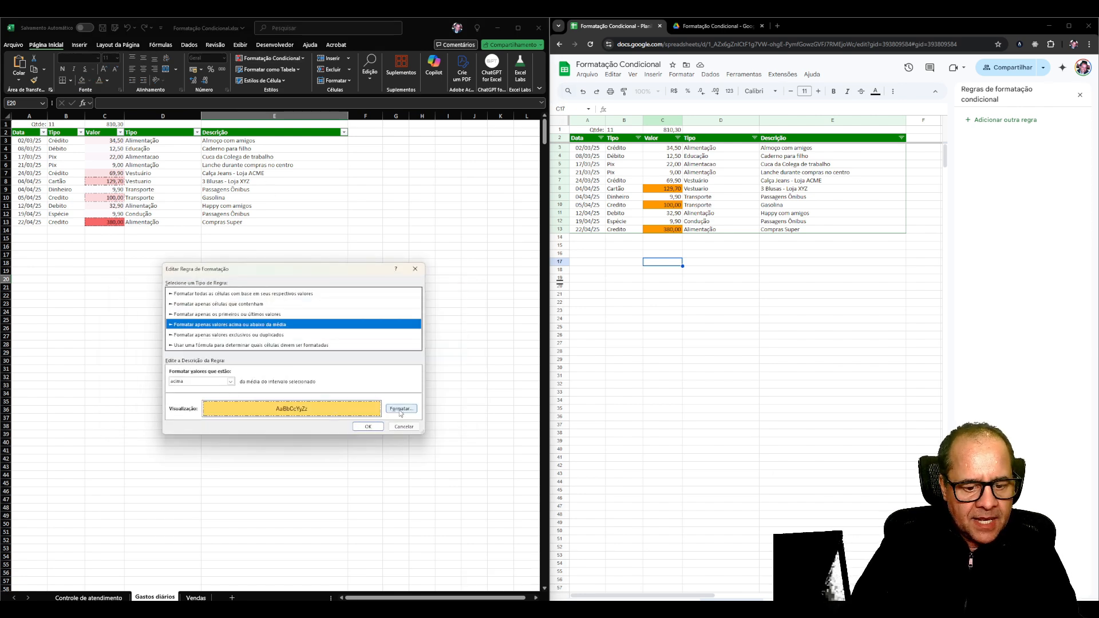
click(400, 410)
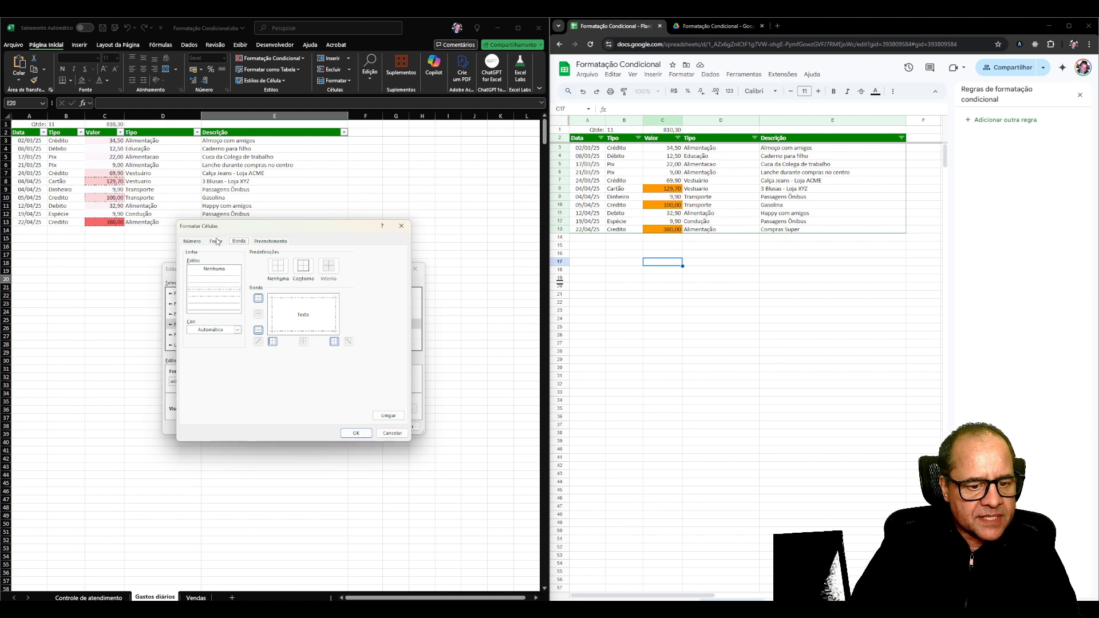
click(216, 242)
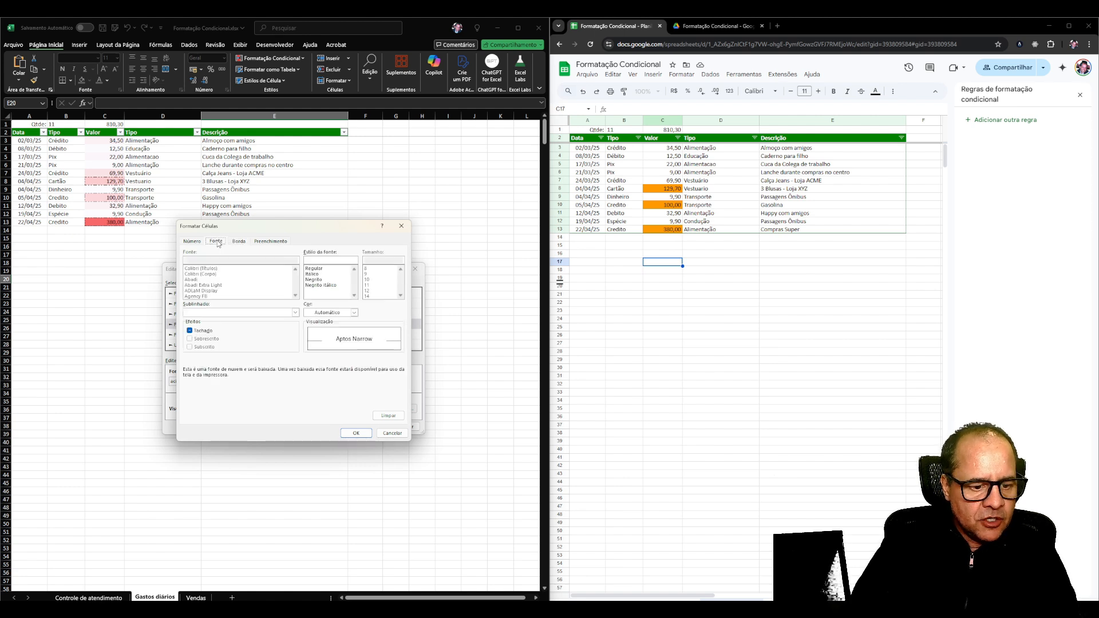
click(313, 280)
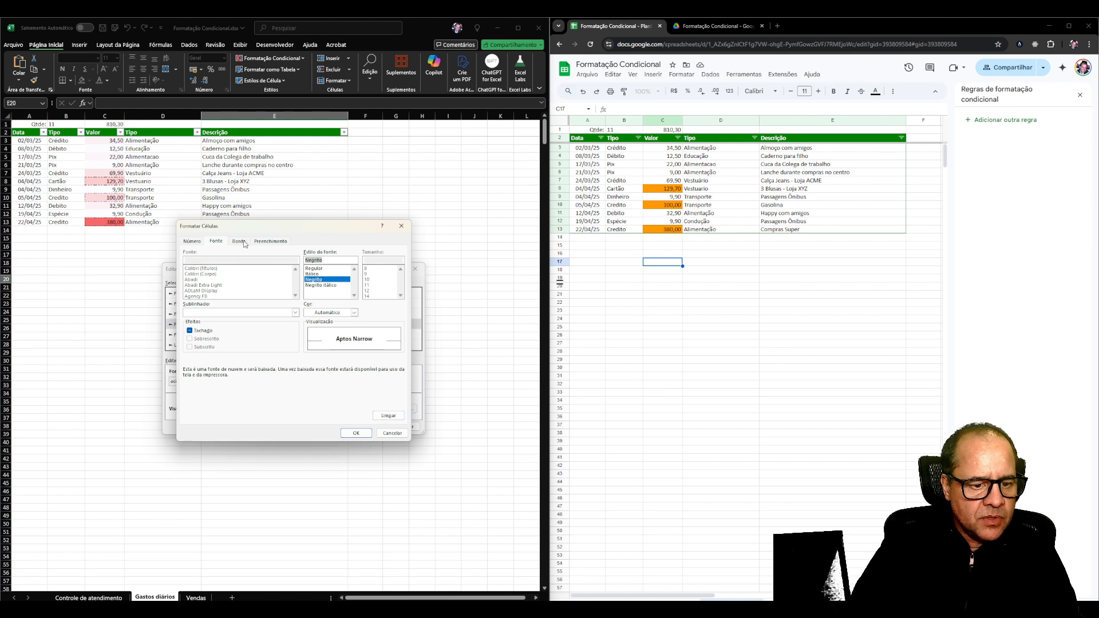
click(263, 242)
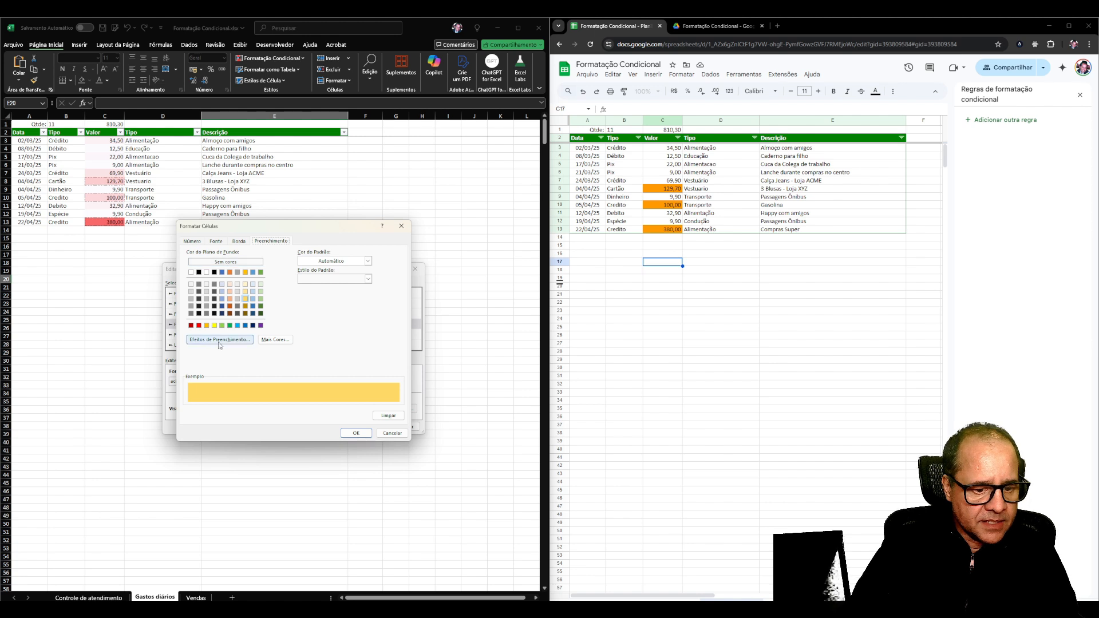
click(216, 243)
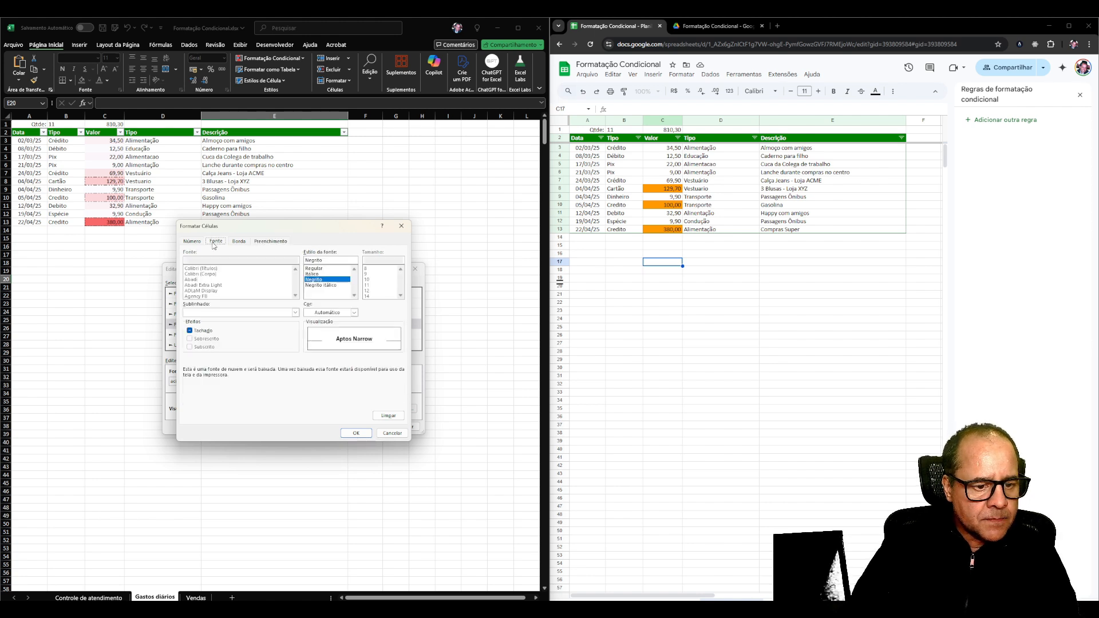
Set the above-average rule's font color to gold and apply the rule change.
click(328, 312)
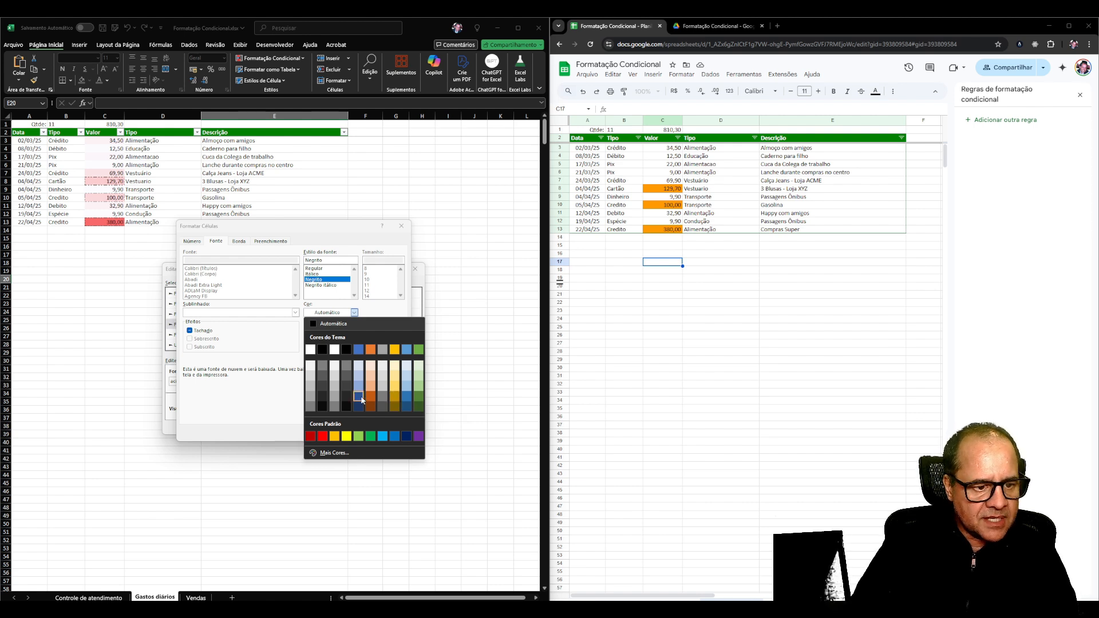
click(395, 349)
click(355, 433)
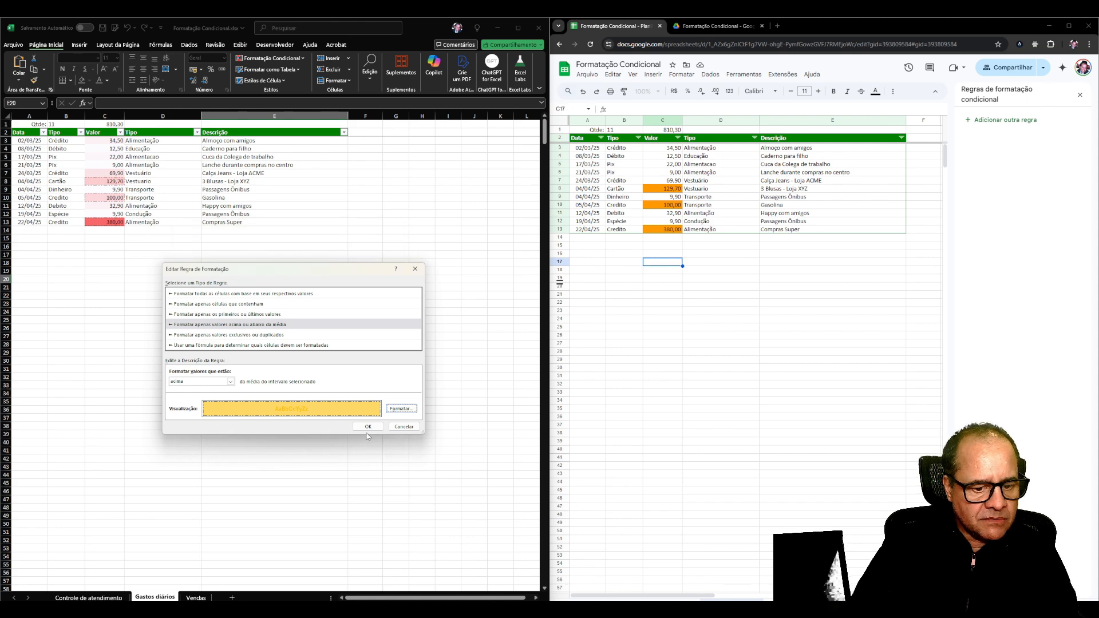
click(368, 427)
click(454, 405)
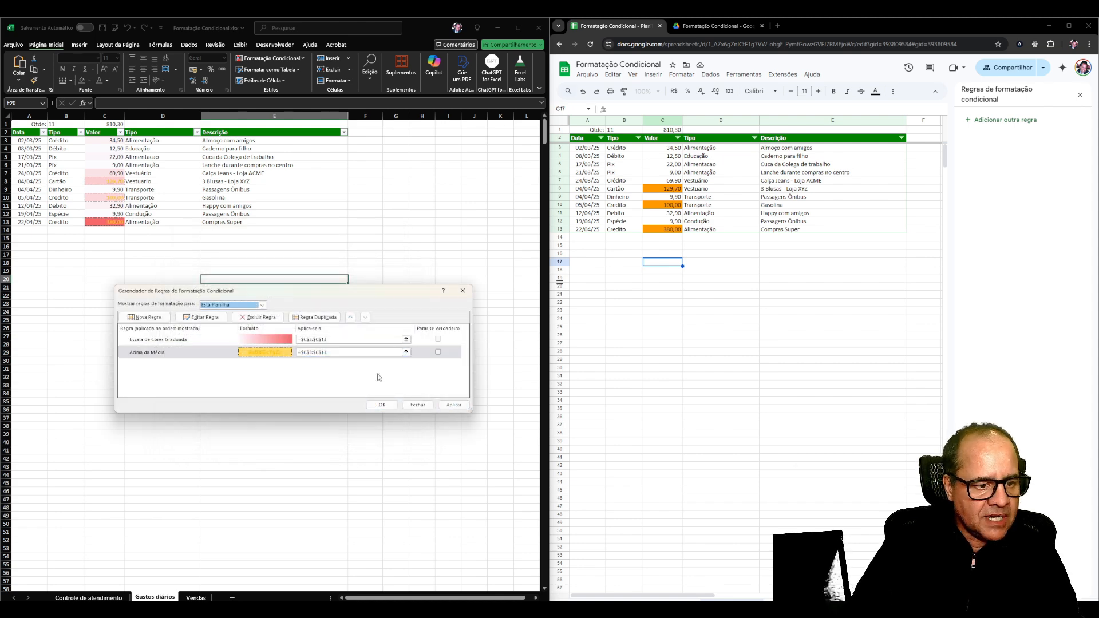
Reset the above-average rule's font color to automatic and apply the rule change.
double_click(225, 353)
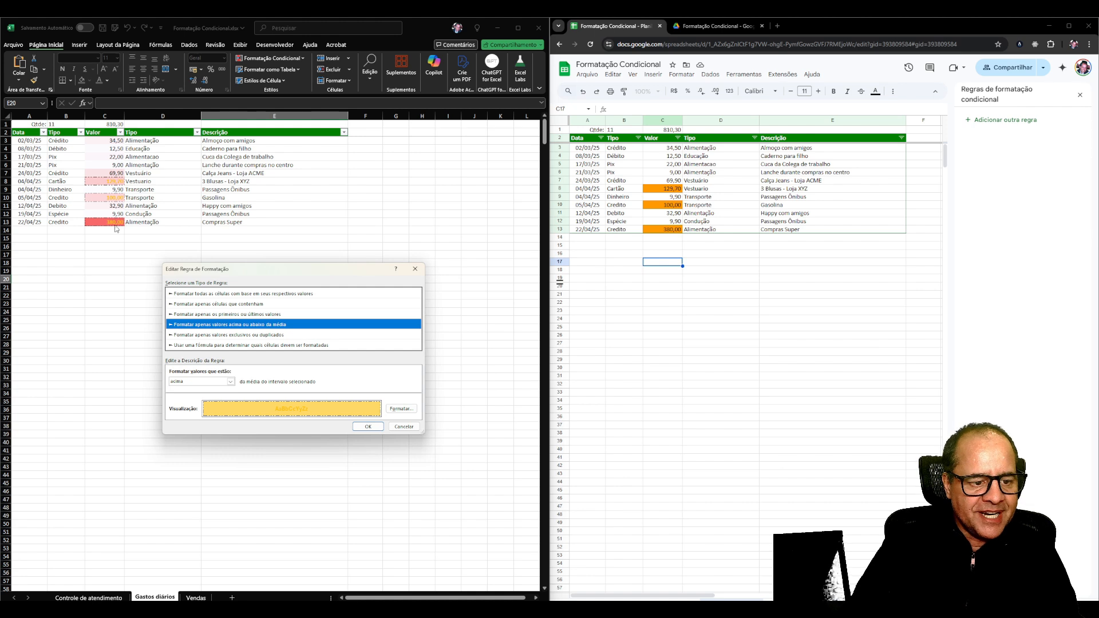
click(400, 408)
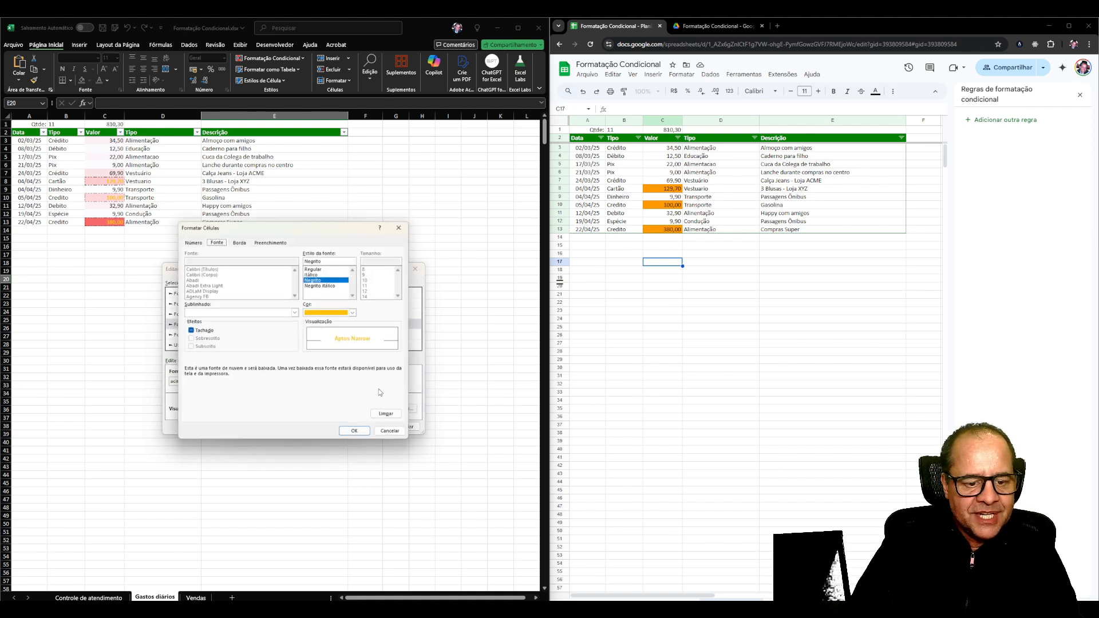
click(331, 313)
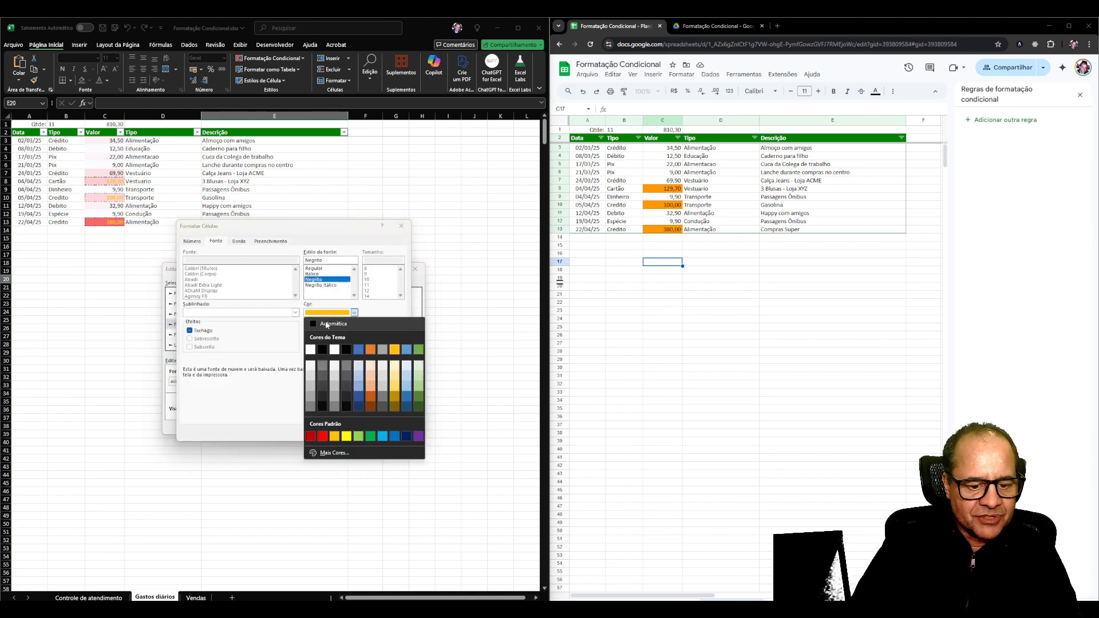
click(327, 325)
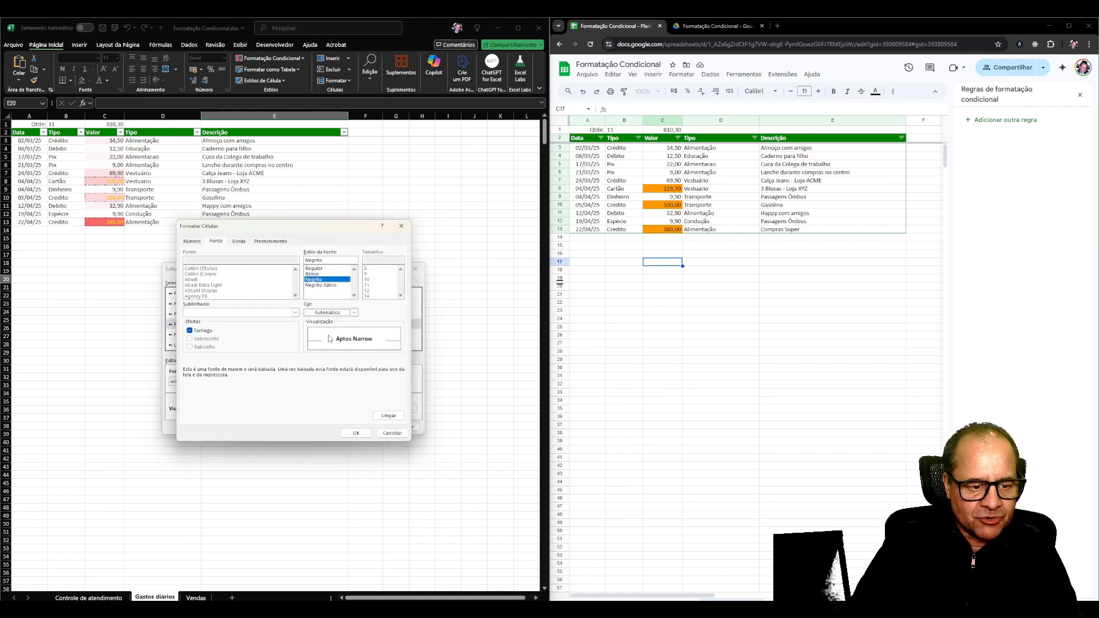
click(355, 433)
click(367, 428)
click(453, 405)
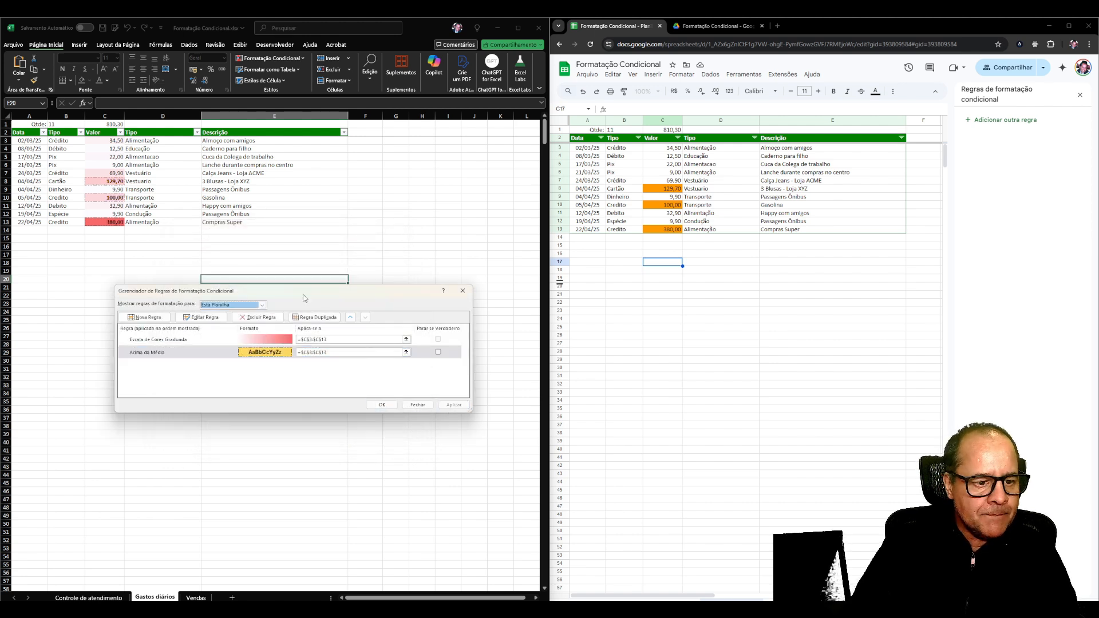
Try the Stop If True option on the graded color scale and above-average rules.
click(439, 342)
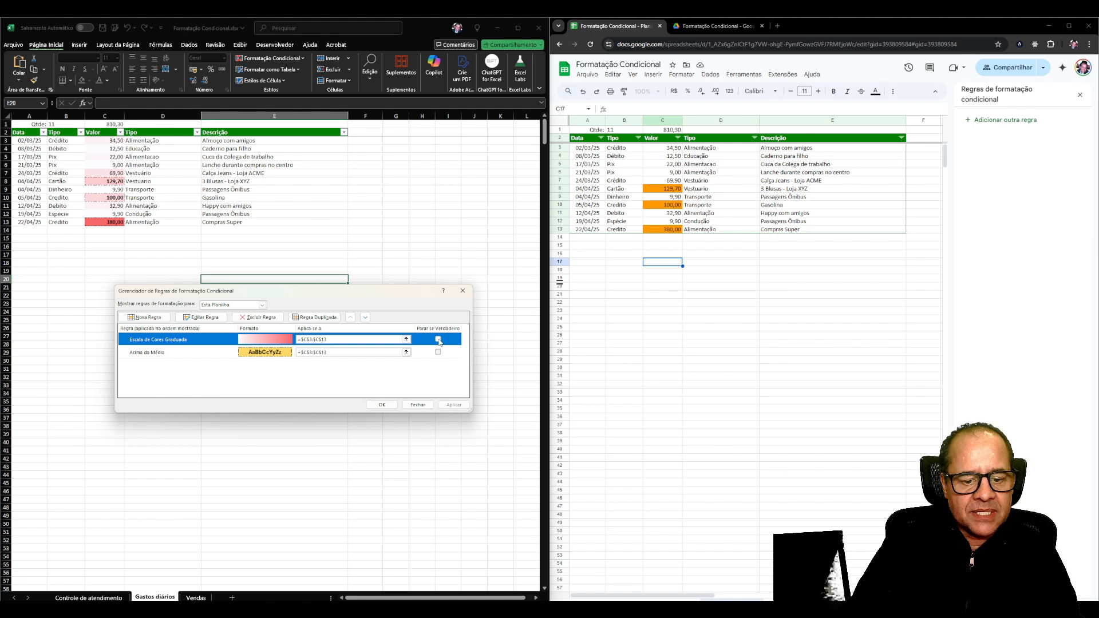
click(439, 352)
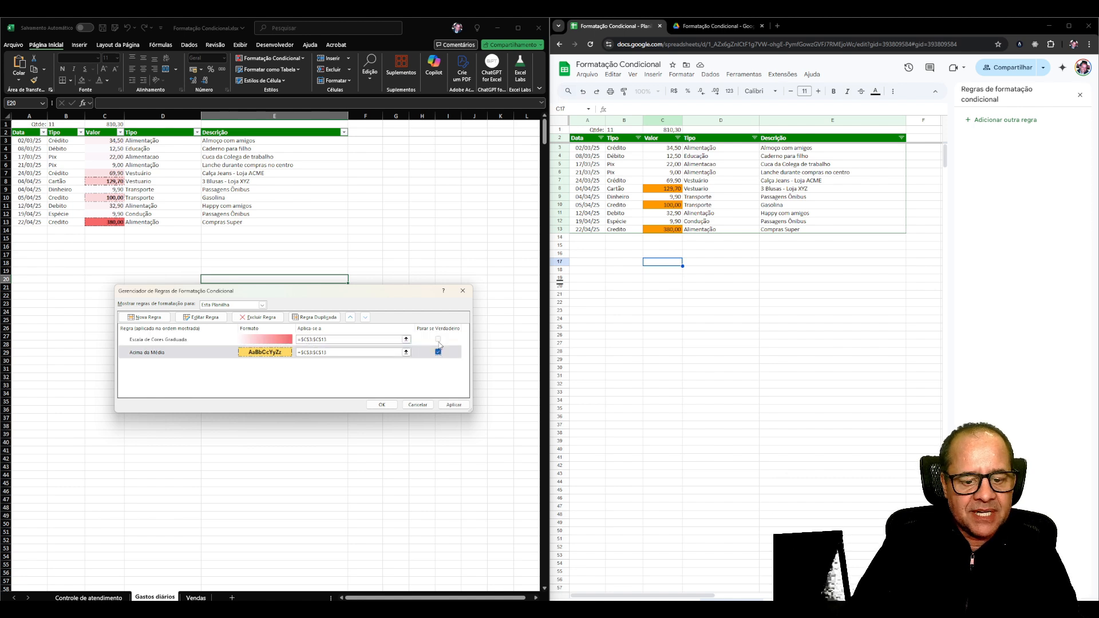
click(439, 341)
click(439, 353)
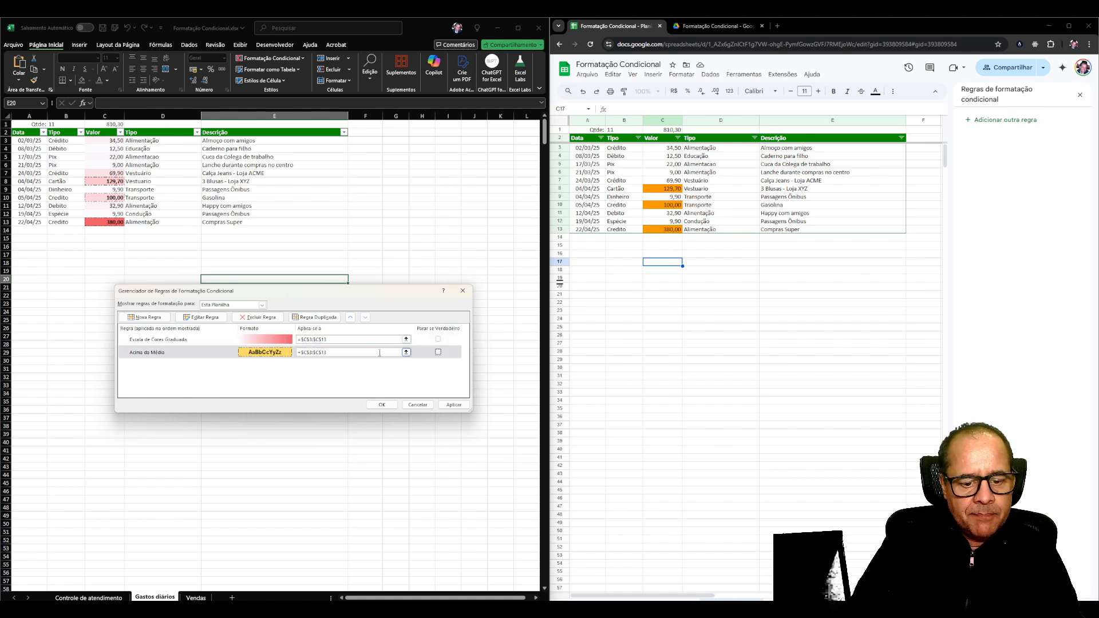
Apply the conditional formatting rules and close the rules manager.
click(269, 343)
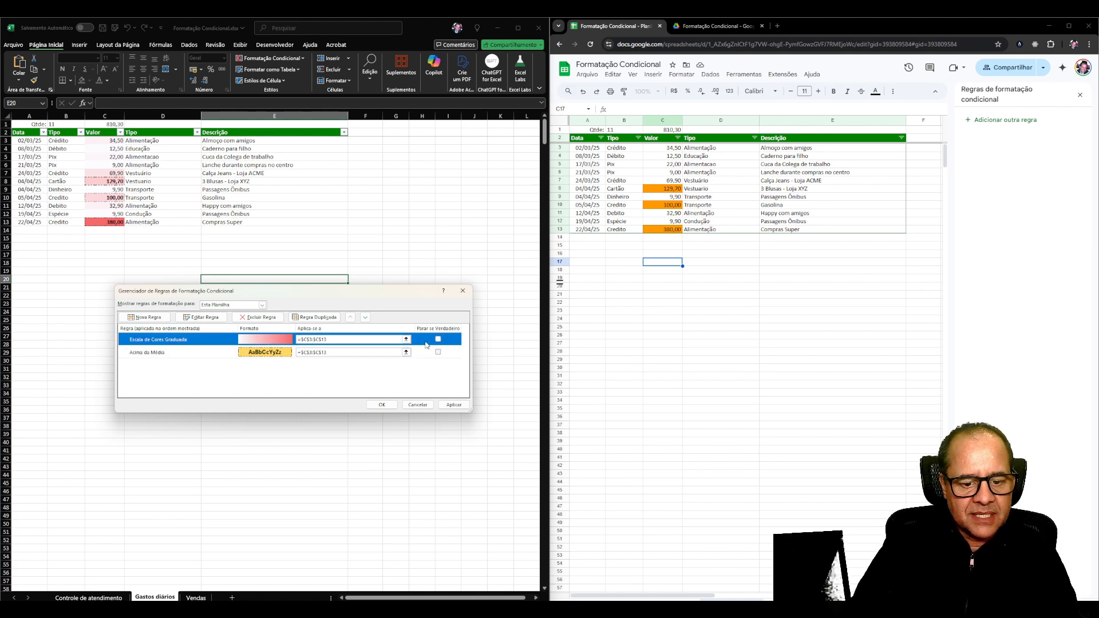
click(453, 405)
click(382, 405)
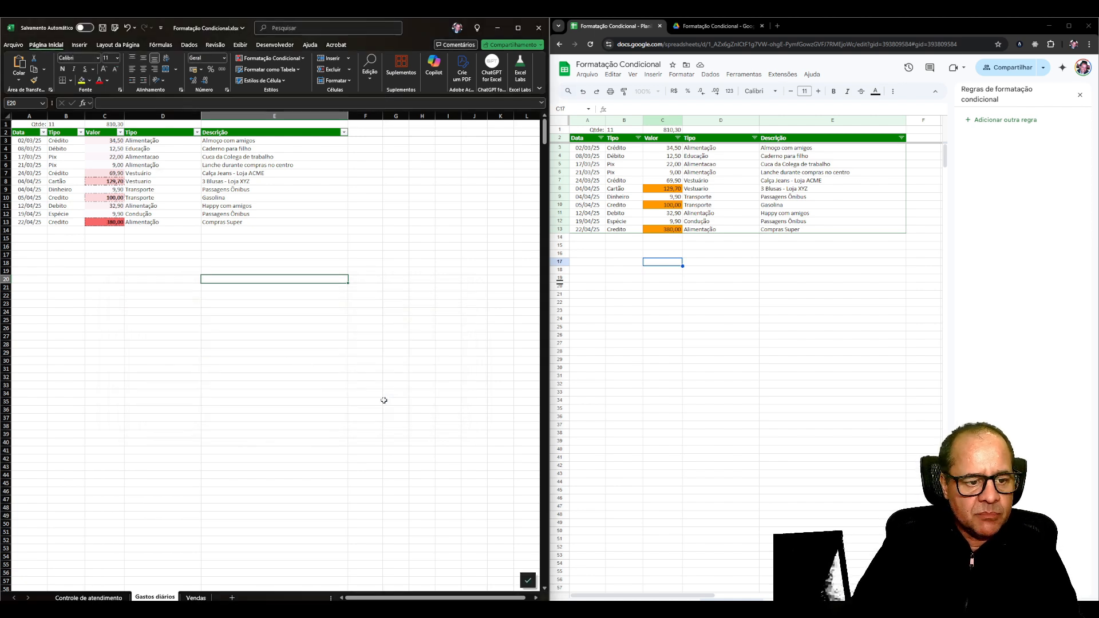
Switch to Google Sheets and add a white-to-red color scale rule to the Valor values in C3:C13.
click(672, 148)
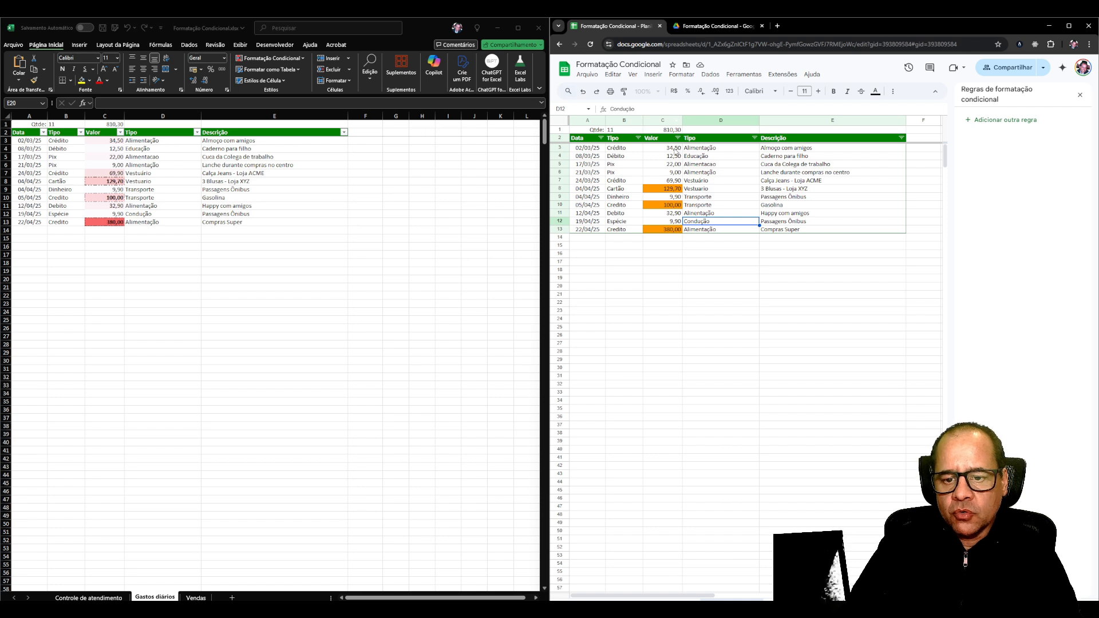
drag(672, 148, 671, 230)
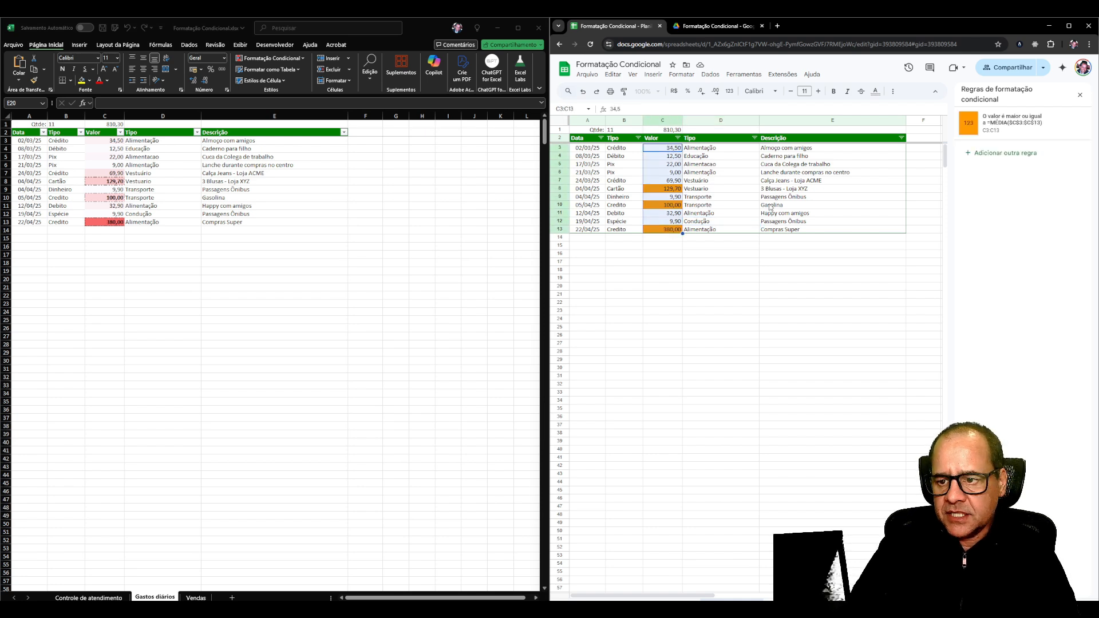
click(1001, 154)
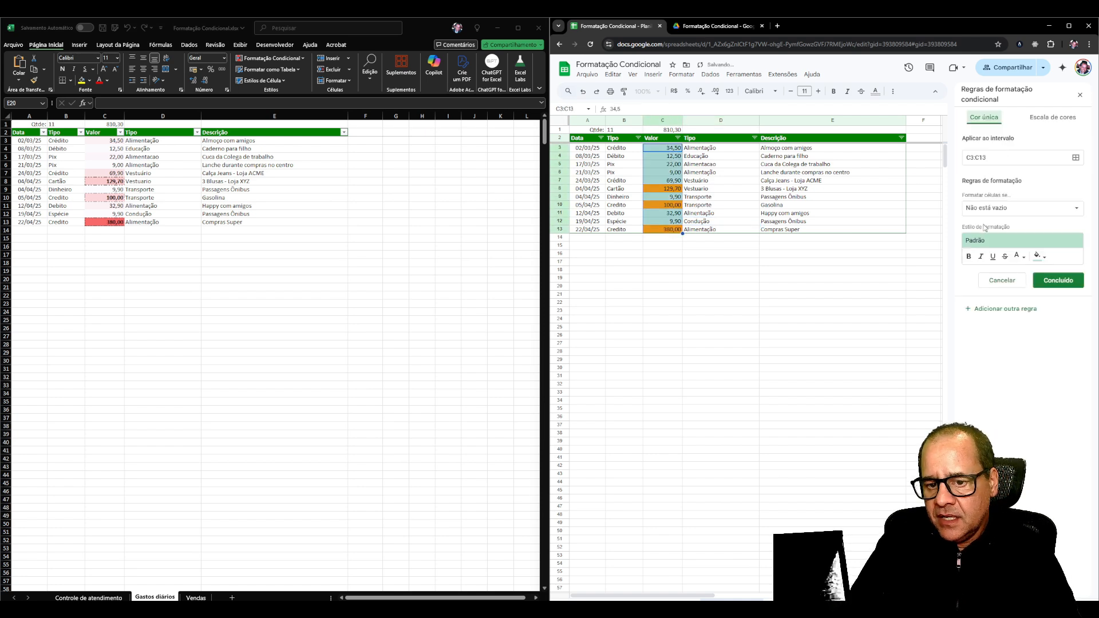
click(1049, 119)
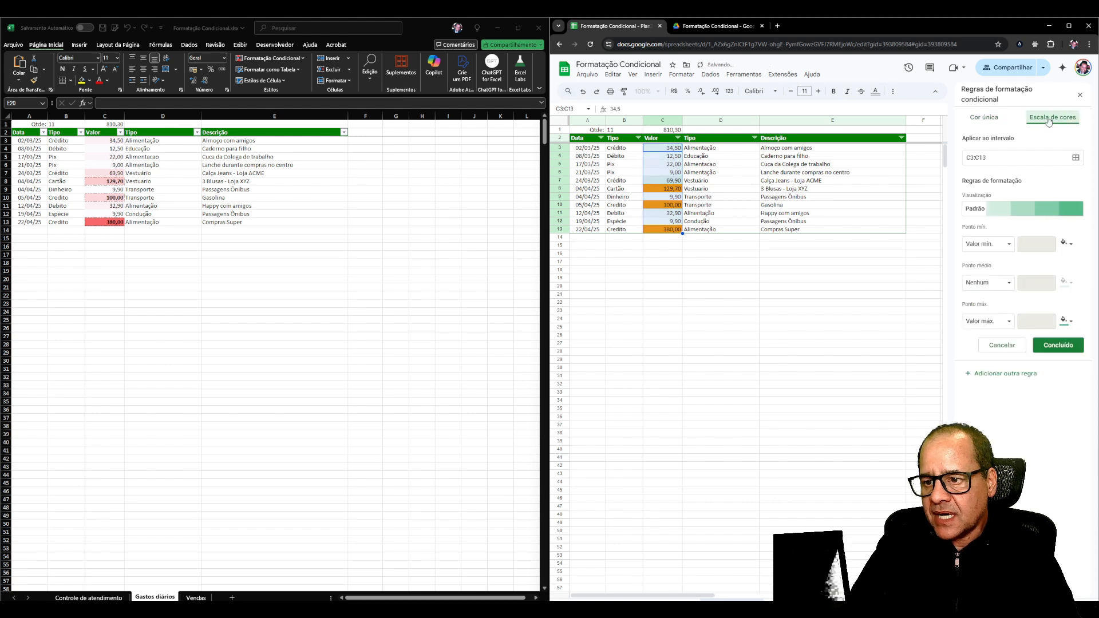
click(1019, 209)
click(1054, 259)
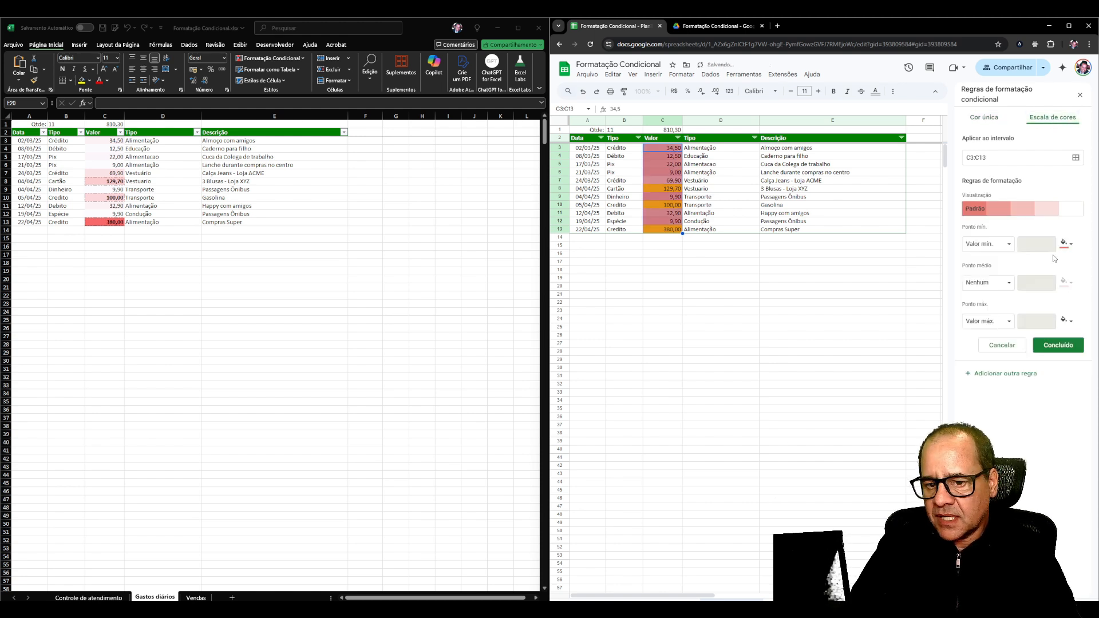
click(1044, 211)
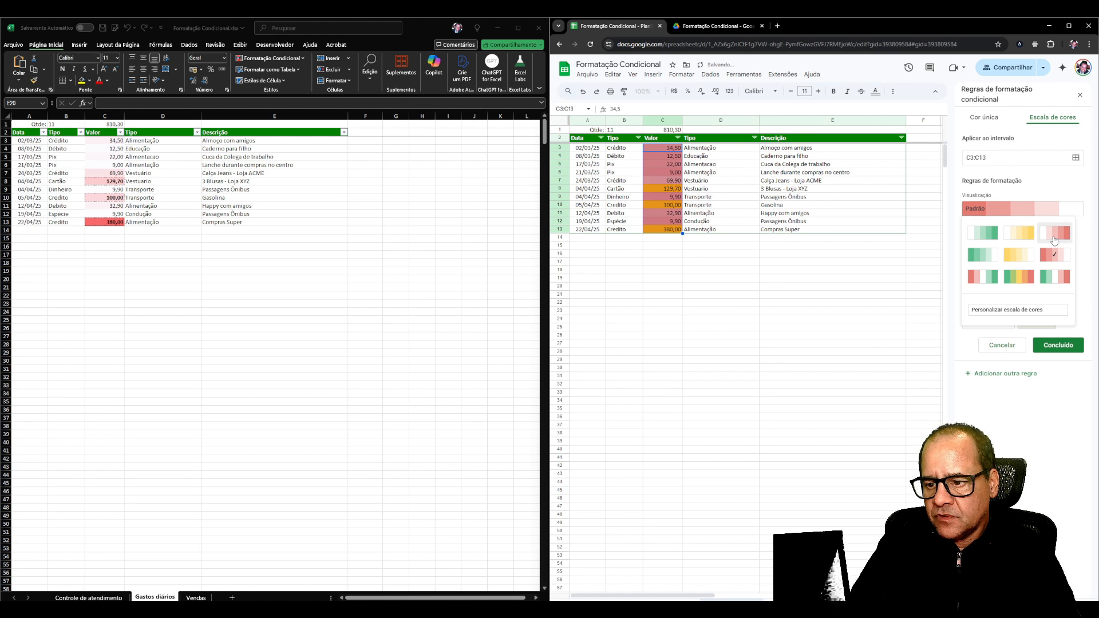
click(1055, 240)
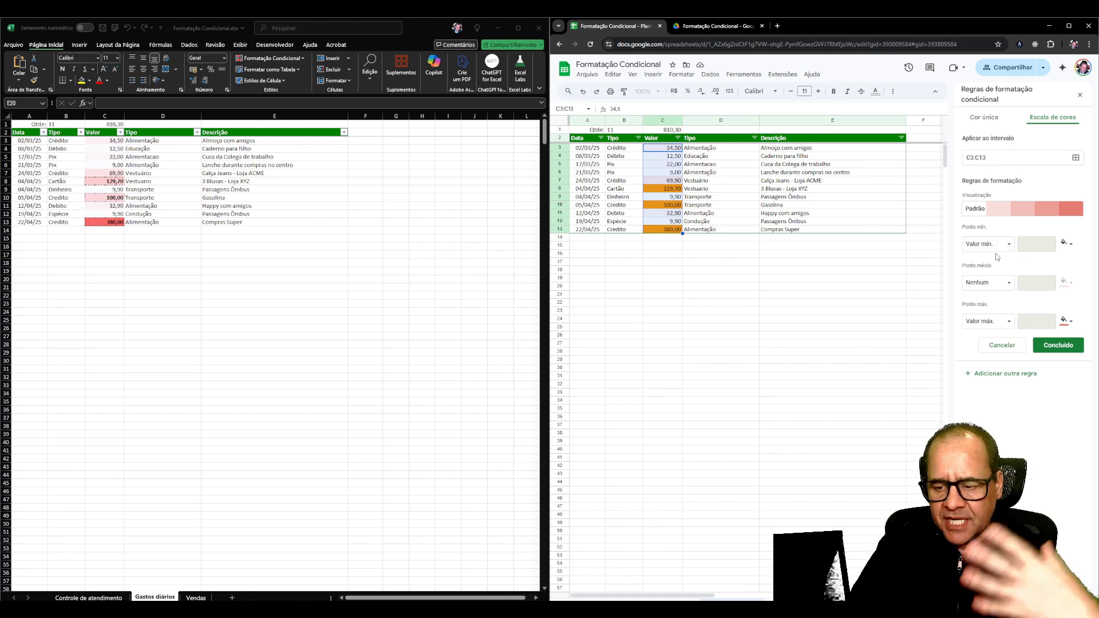
click(1037, 345)
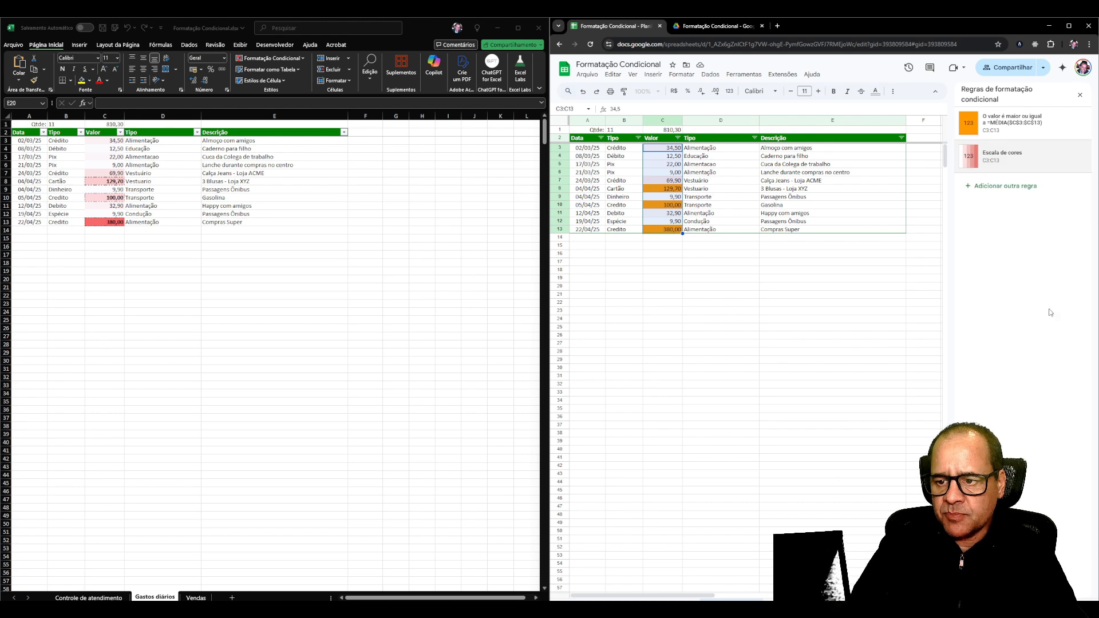
click(712, 261)
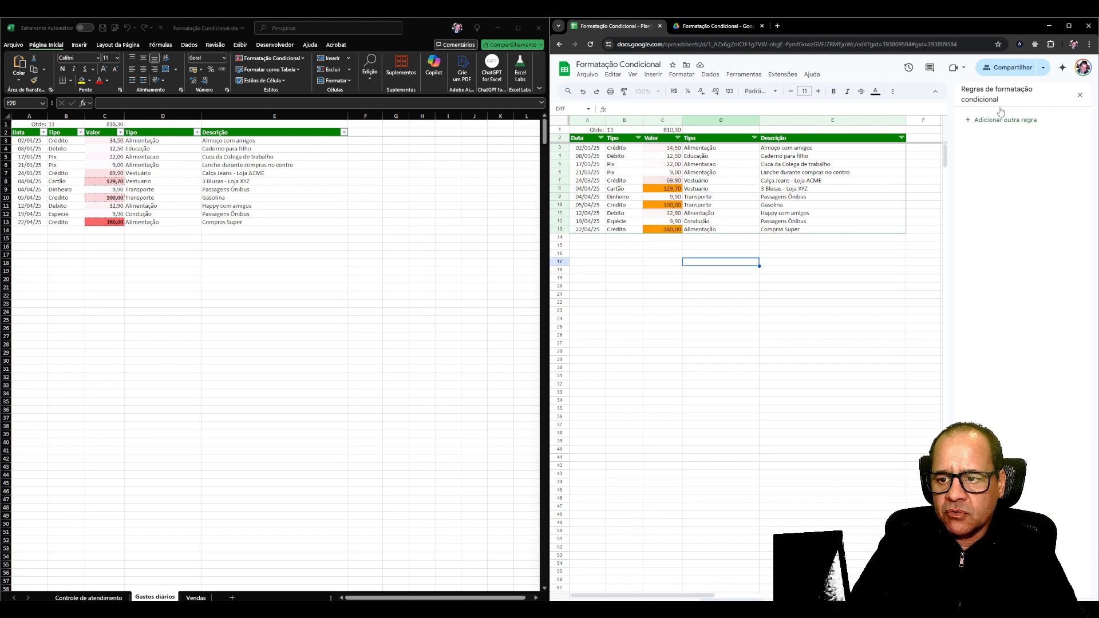
Move the color scale rule for C3:C13 above the greater-than-or-equal-to-average rule.
click(662, 164)
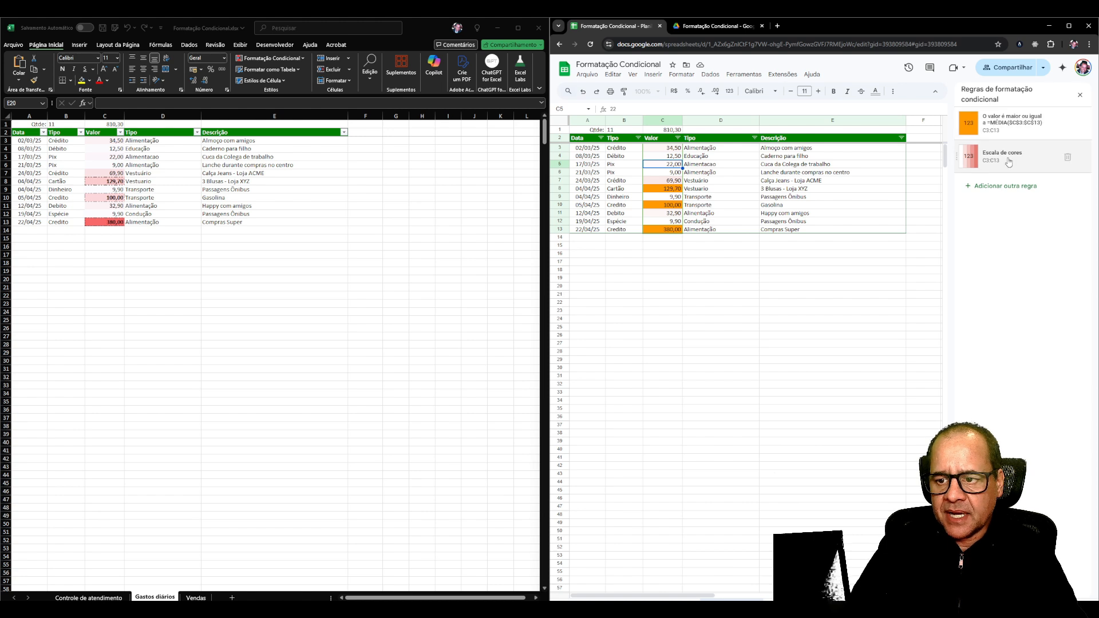
click(1006, 126)
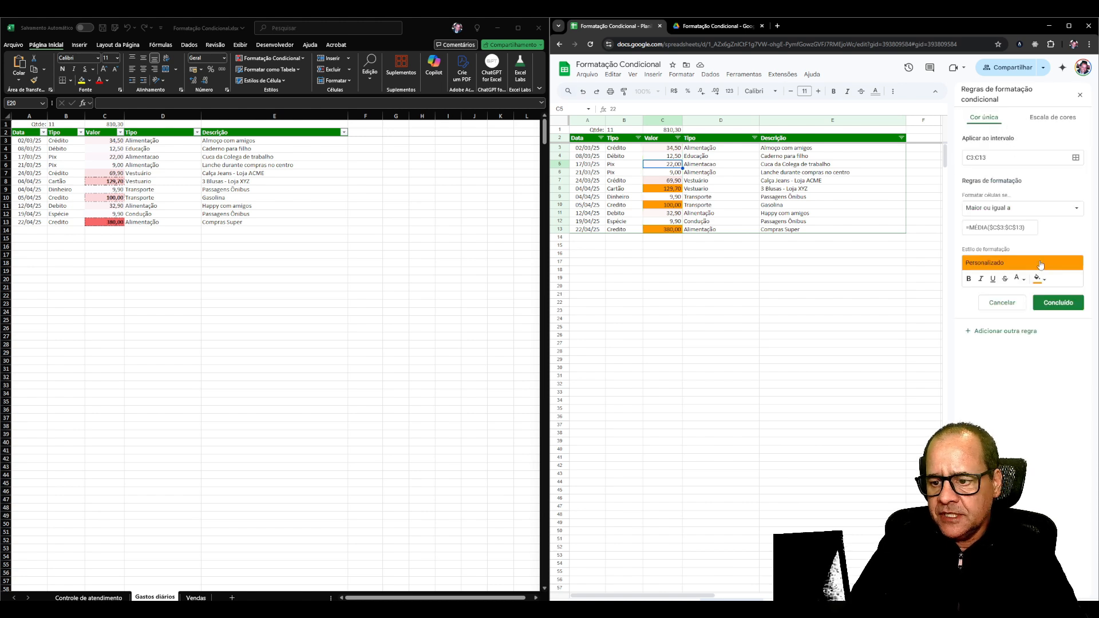
click(1058, 303)
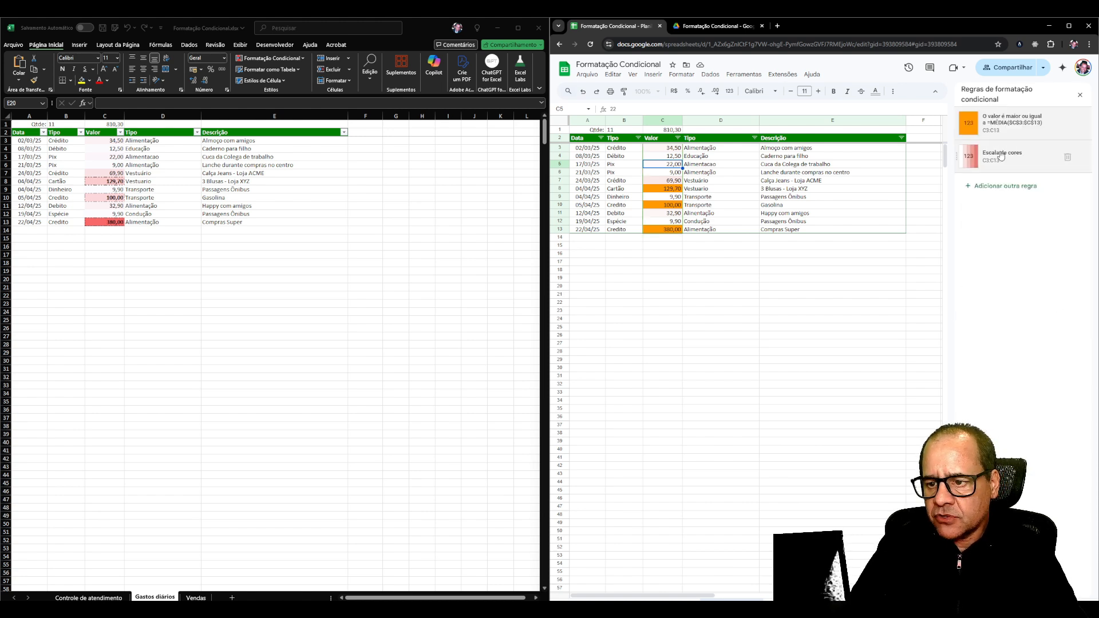
drag(956, 156, 956, 122)
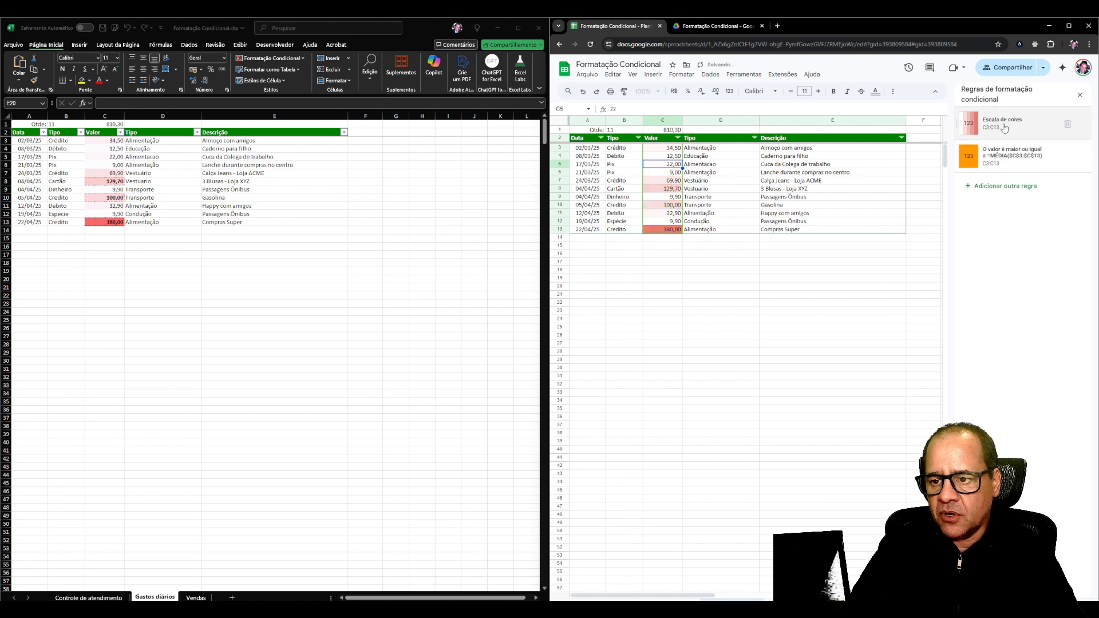
Add bold and underline to the greater-than-or-equal-to-average rule on C3:C13 and save the rule.
click(994, 155)
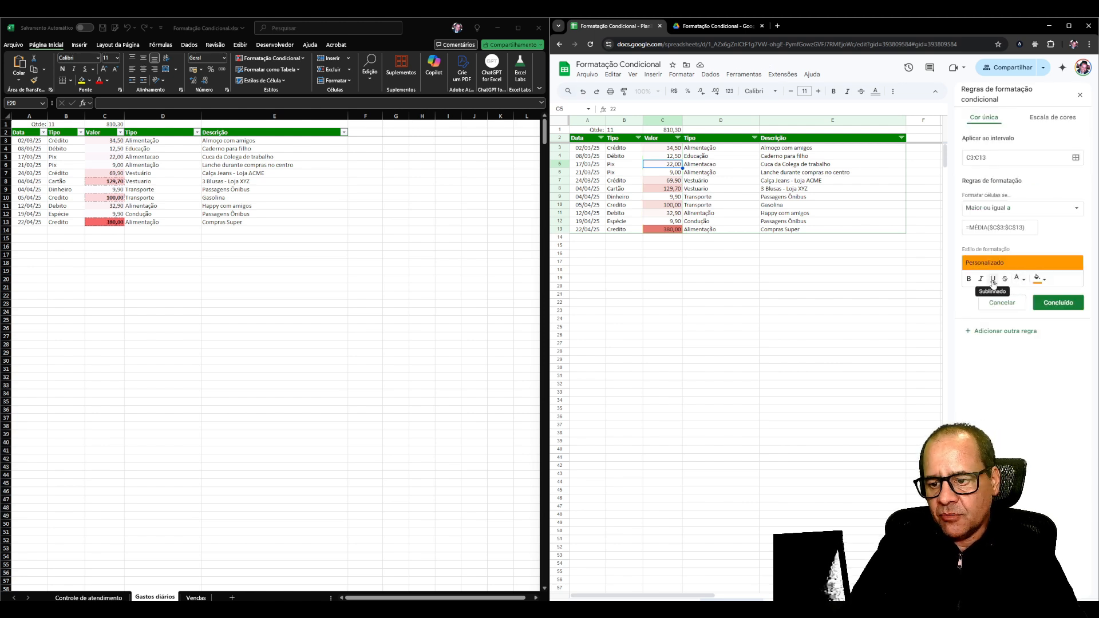
click(1037, 284)
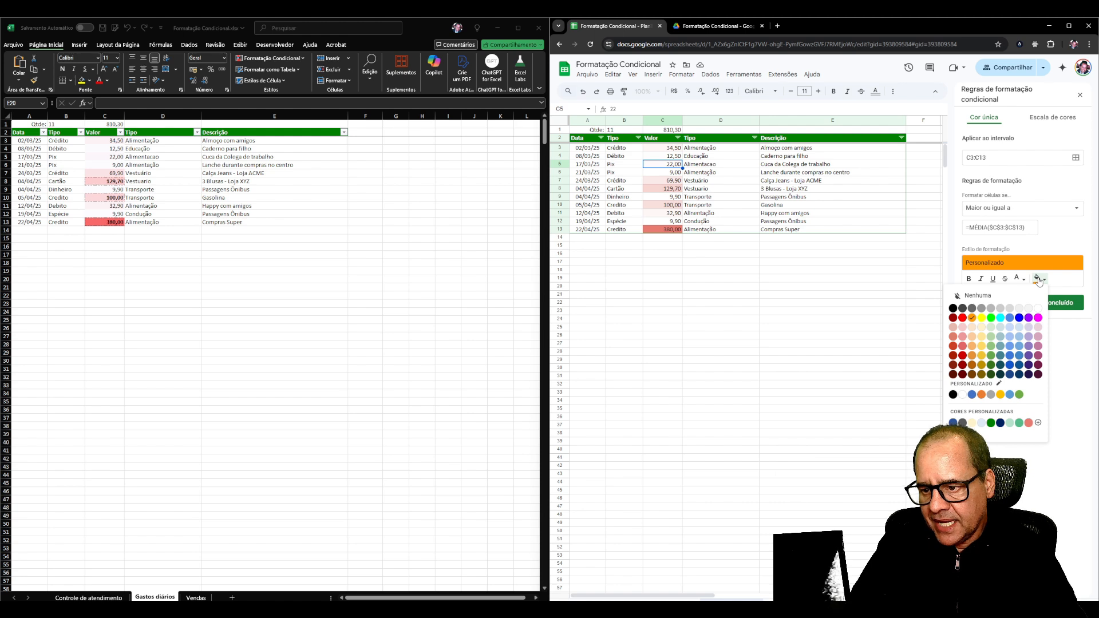
click(1038, 280)
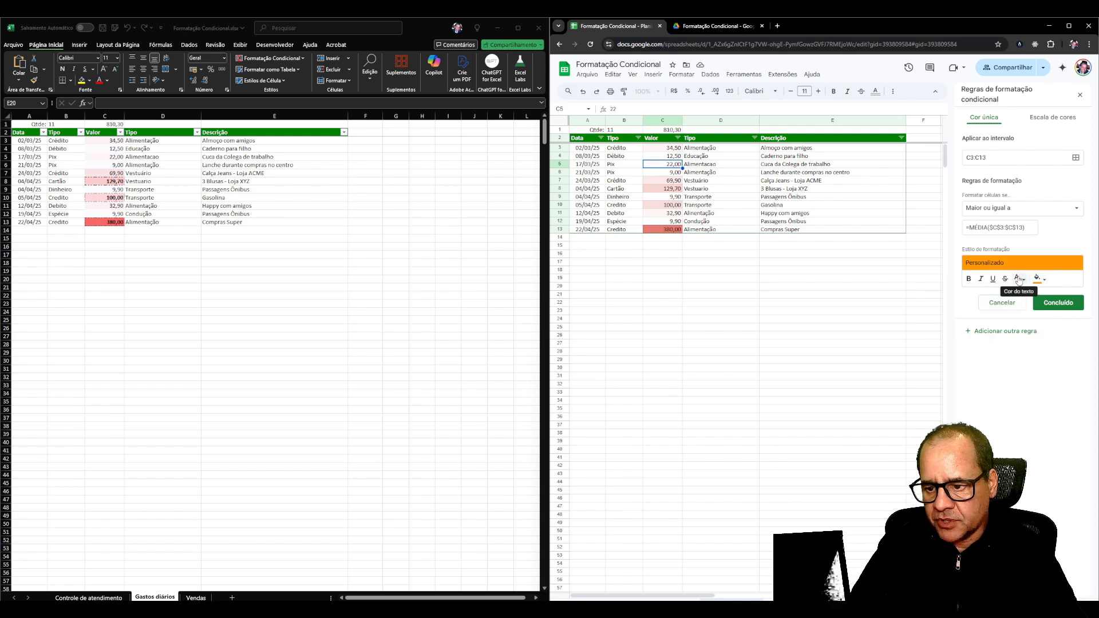
click(1019, 280)
click(1018, 280)
click(969, 279)
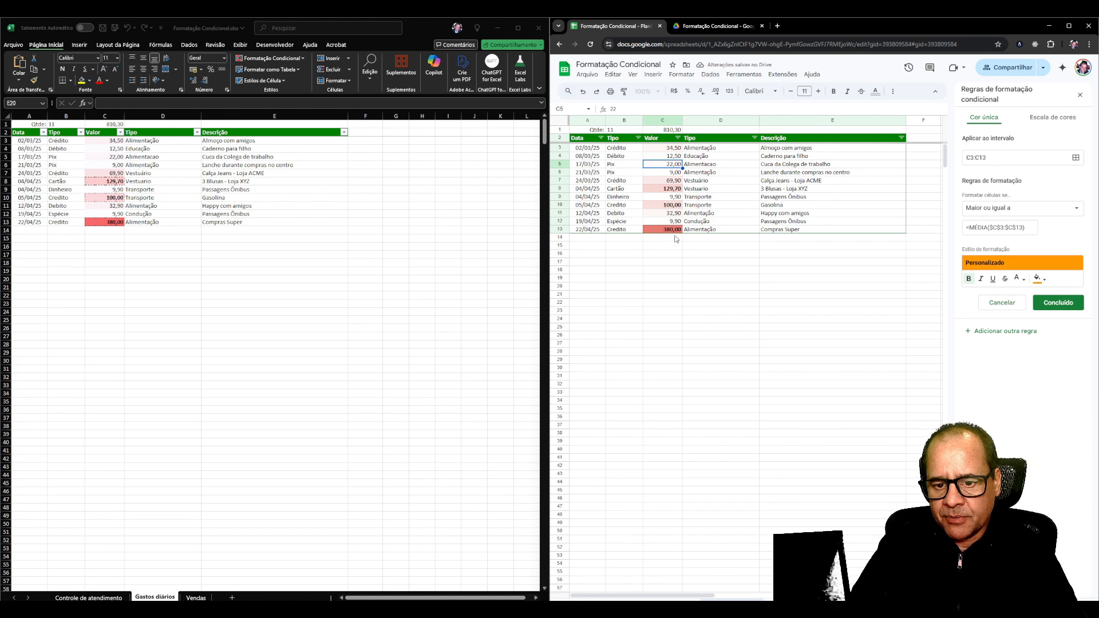
click(994, 280)
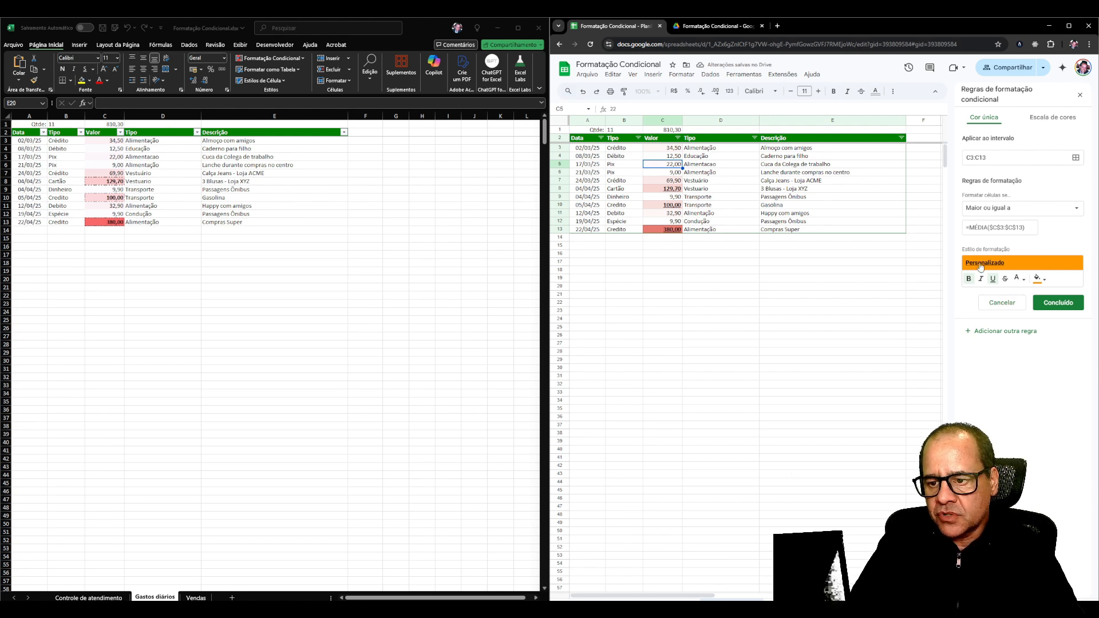
click(841, 296)
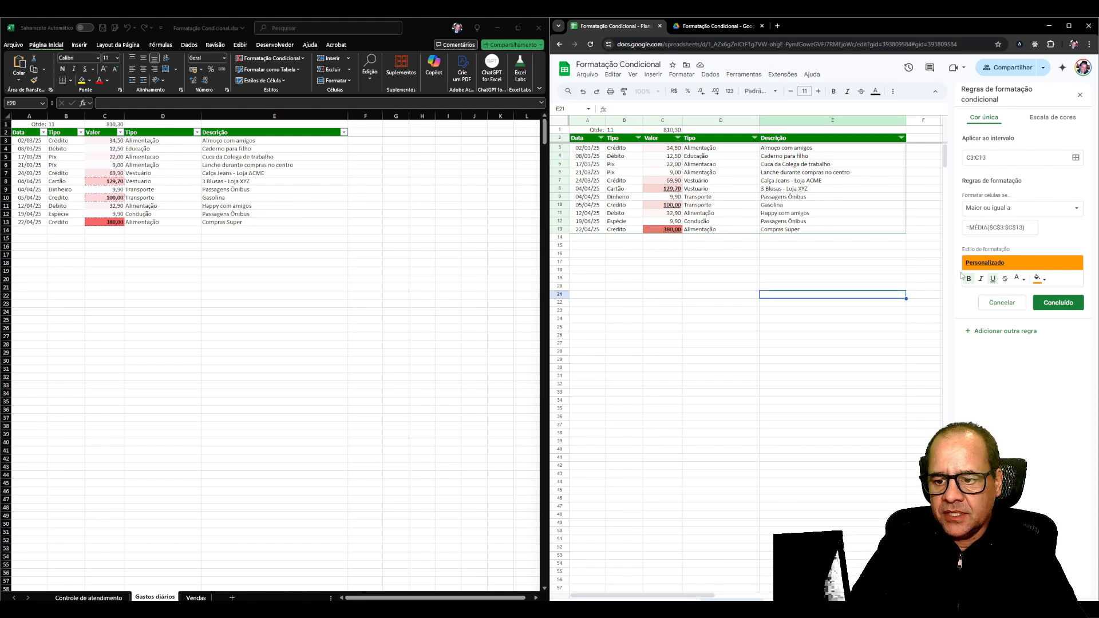
click(1058, 303)
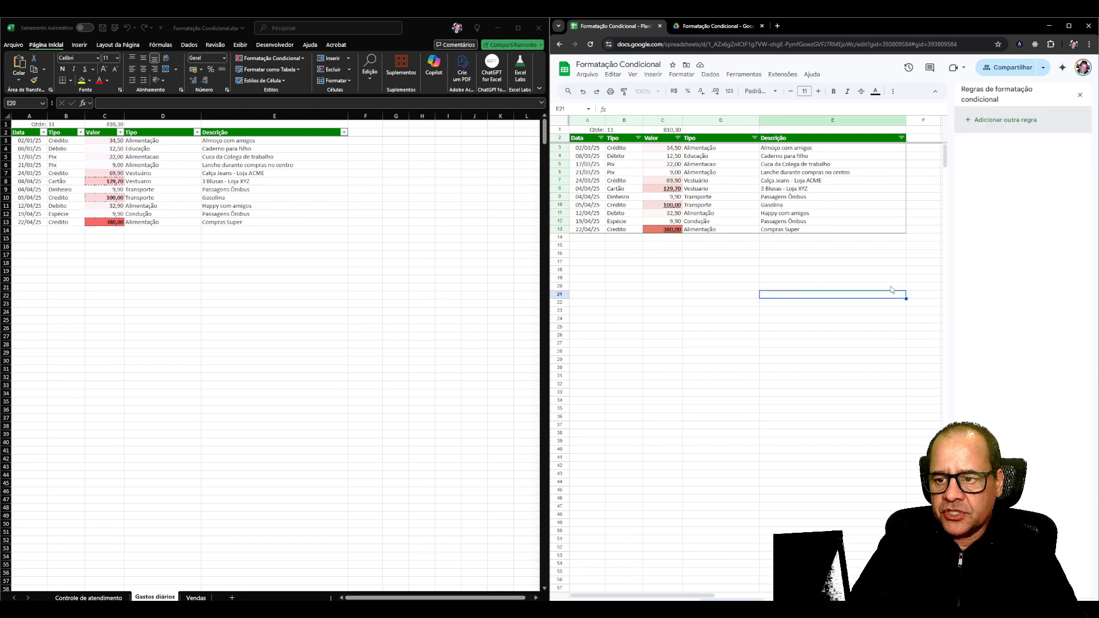
click(697, 280)
click(663, 174)
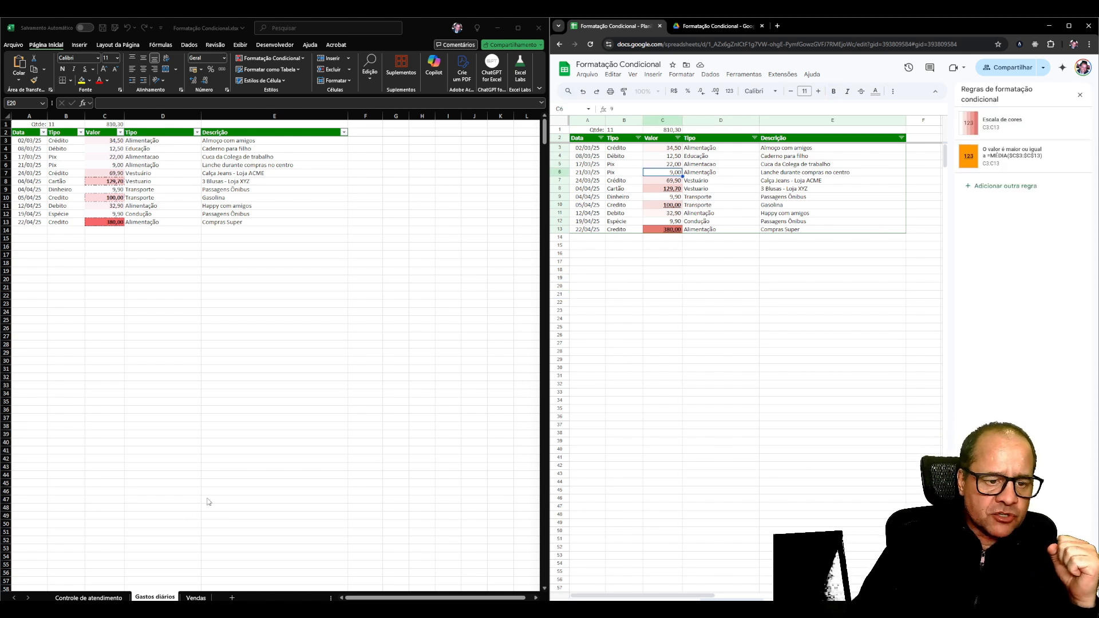
Switch to Excel and list all conditional formatting rules of the Vendas worksheet in the rules manager.
click(196, 597)
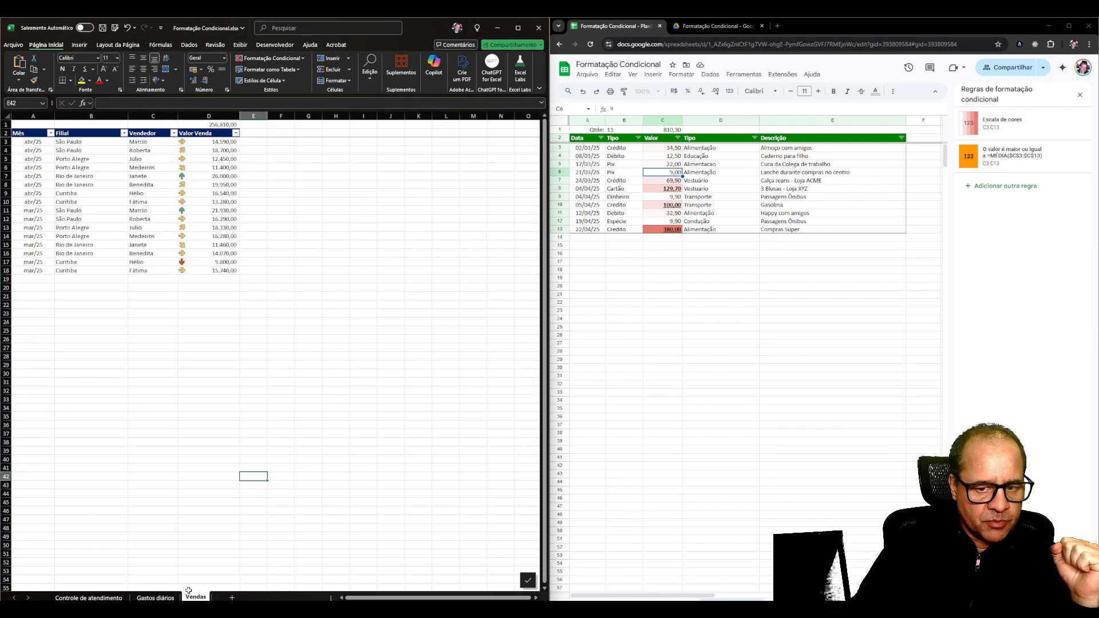
click(269, 342)
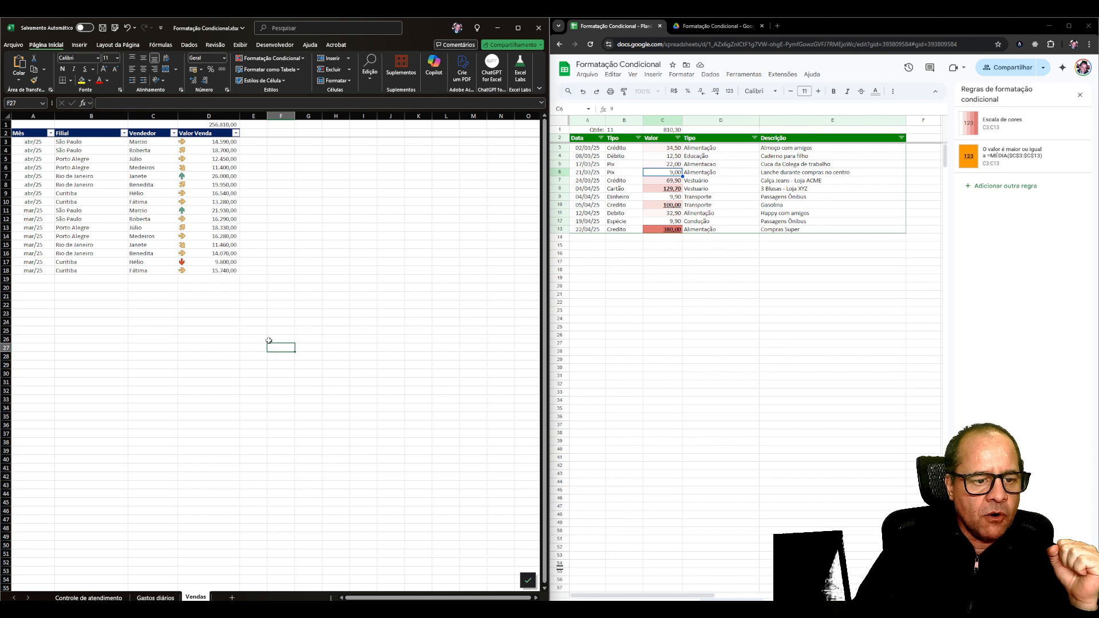
click(208, 141)
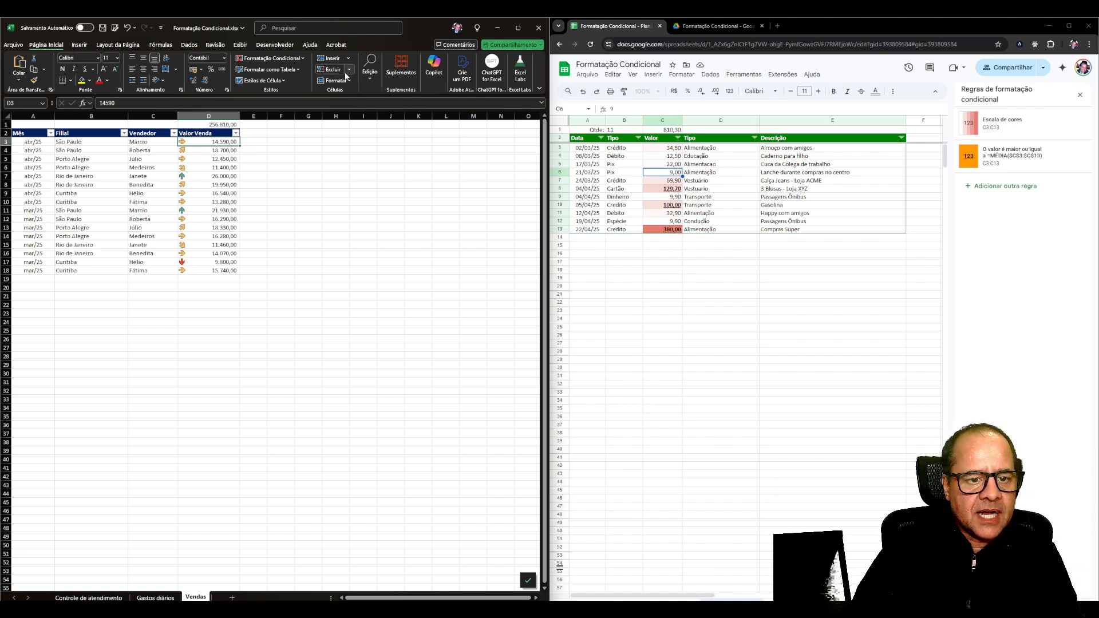
click(270, 57)
click(272, 187)
click(262, 305)
click(227, 320)
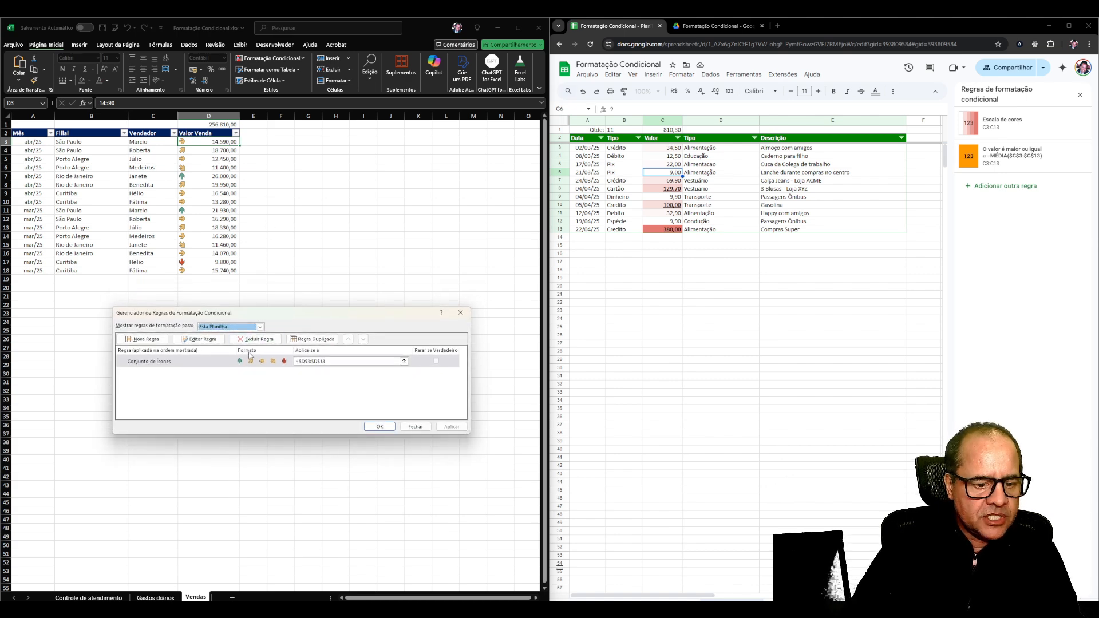
Open the icon set rule for the Valor Venda column and examine the available format styles and icon styles.
double_click(256, 361)
drag(296, 263, 356, 188)
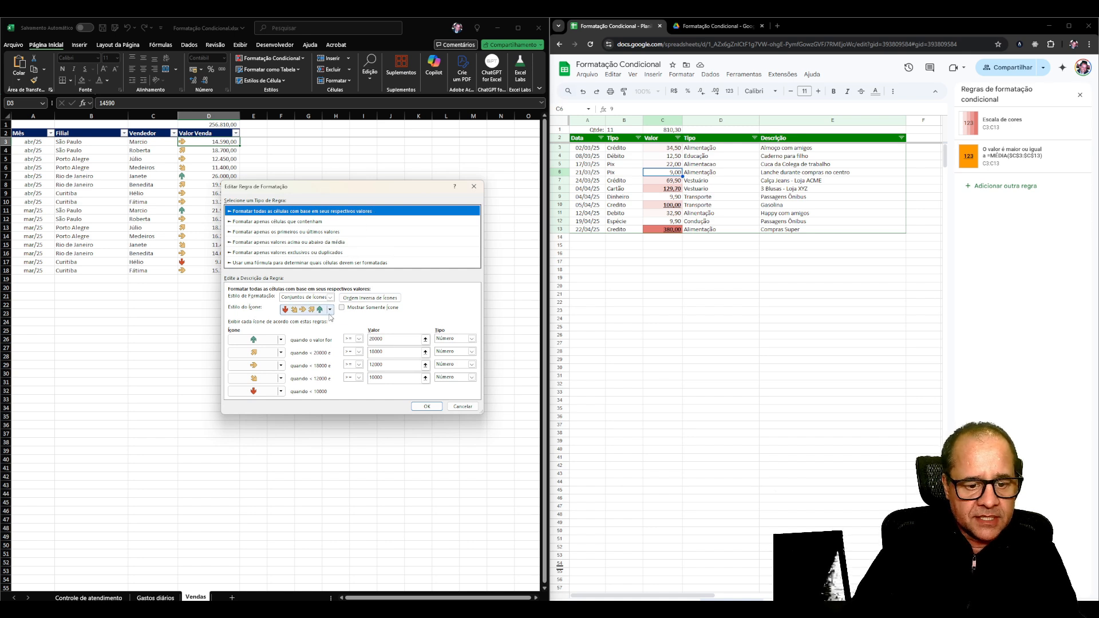
click(331, 297)
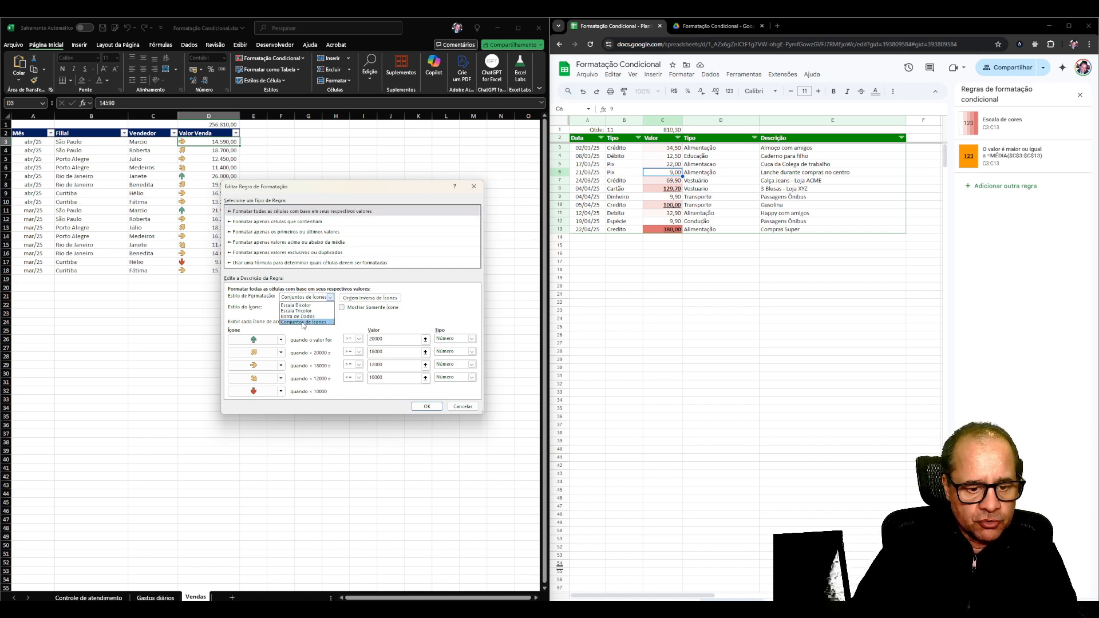
click(304, 305)
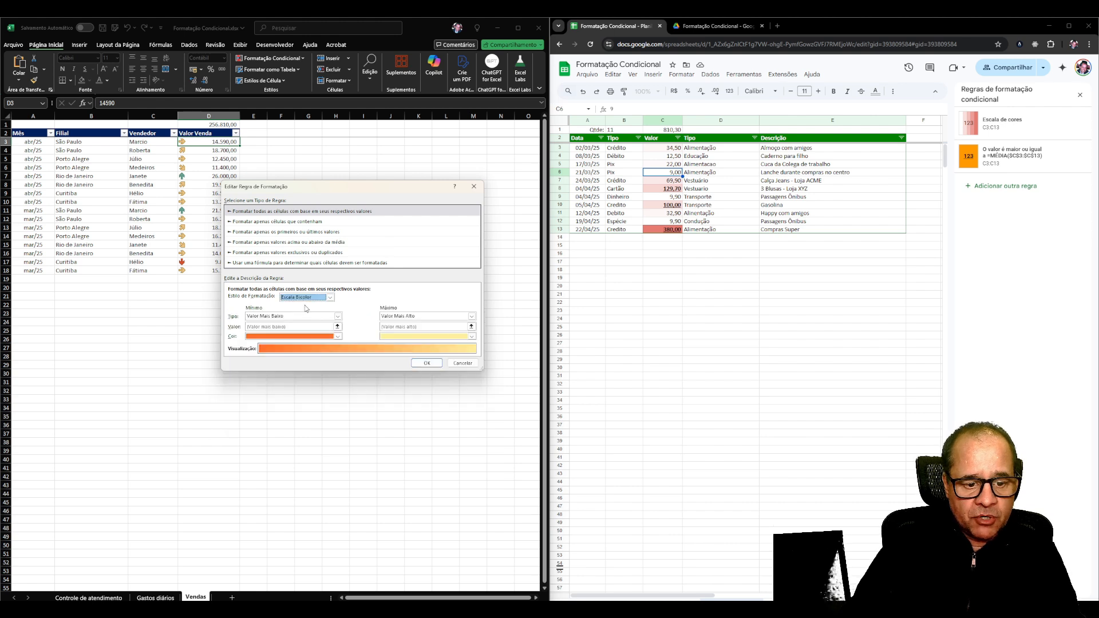
click(330, 297)
click(309, 321)
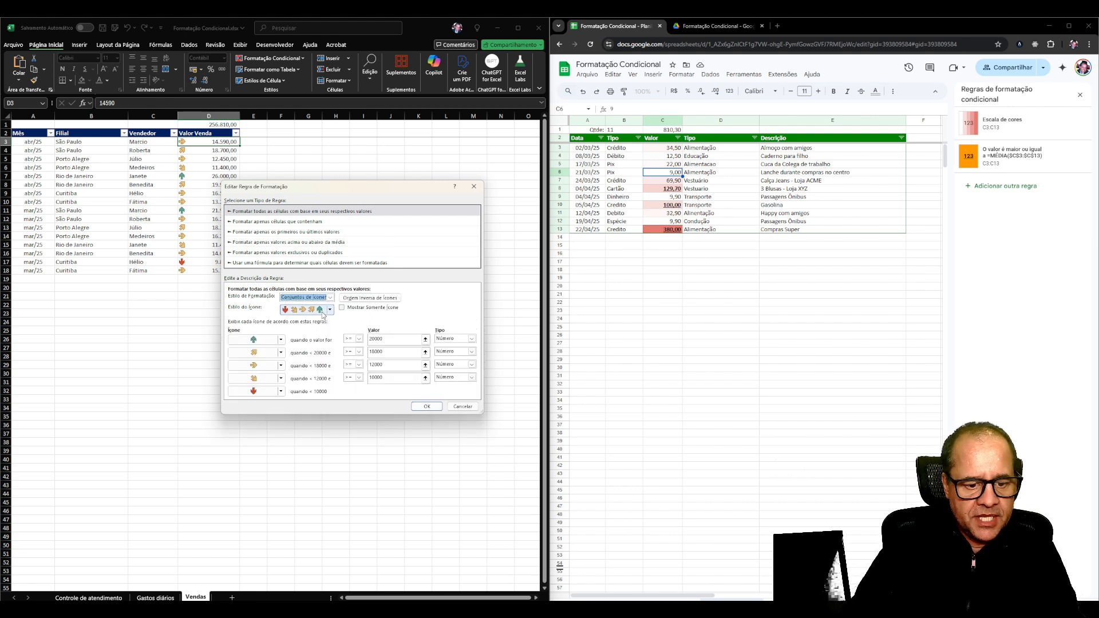
click(305, 312)
click(330, 309)
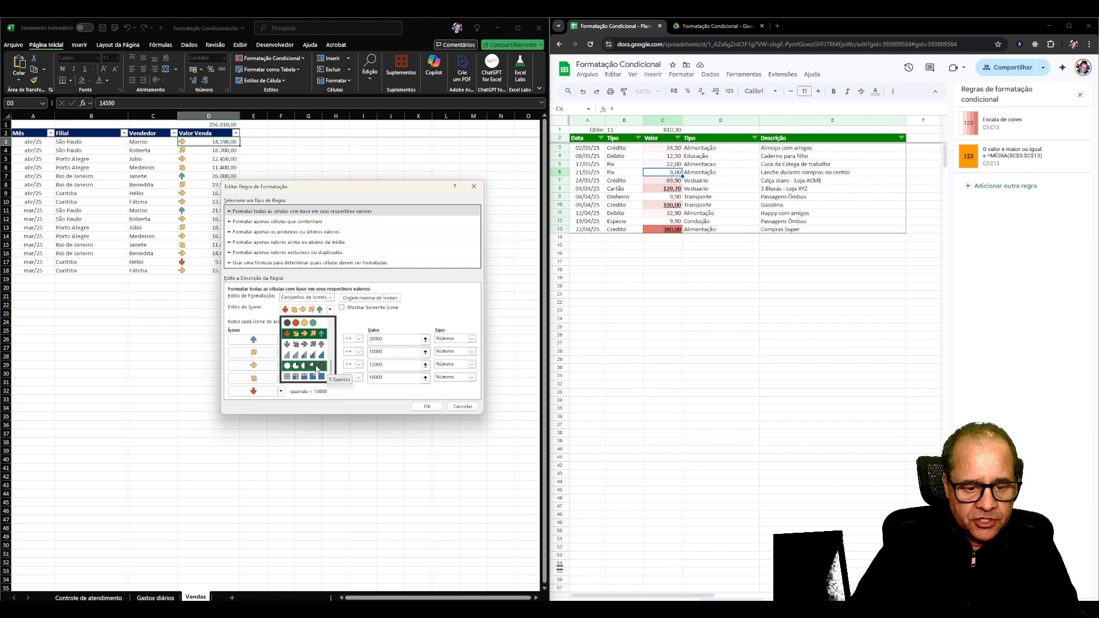
scroll(314, 378, up, 6)
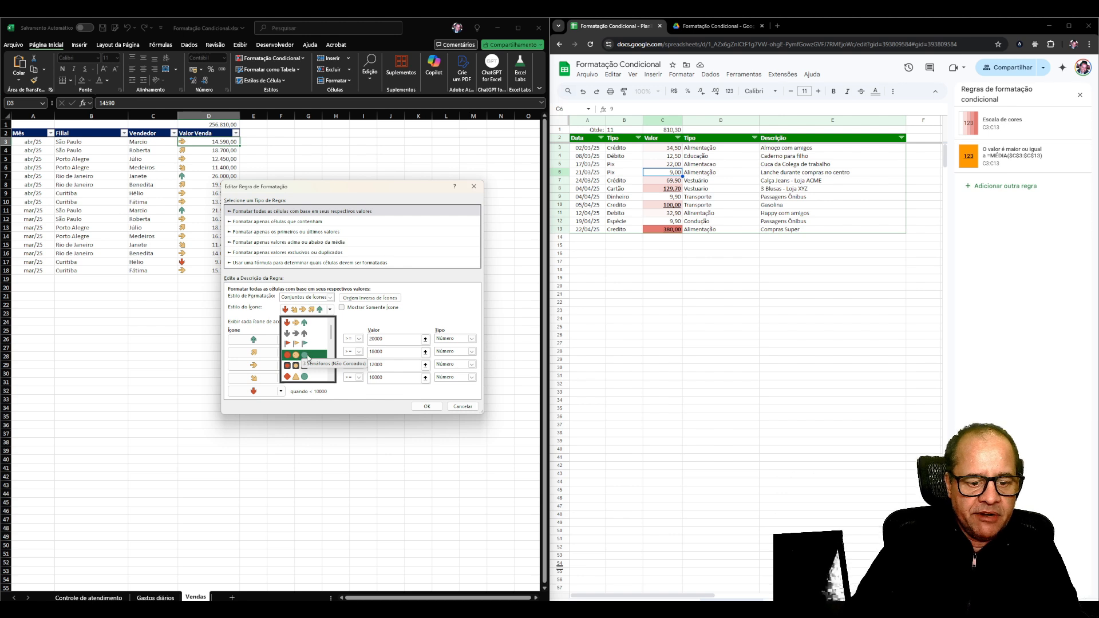
scroll(301, 366, down, 3)
scroll(307, 374, down, 4)
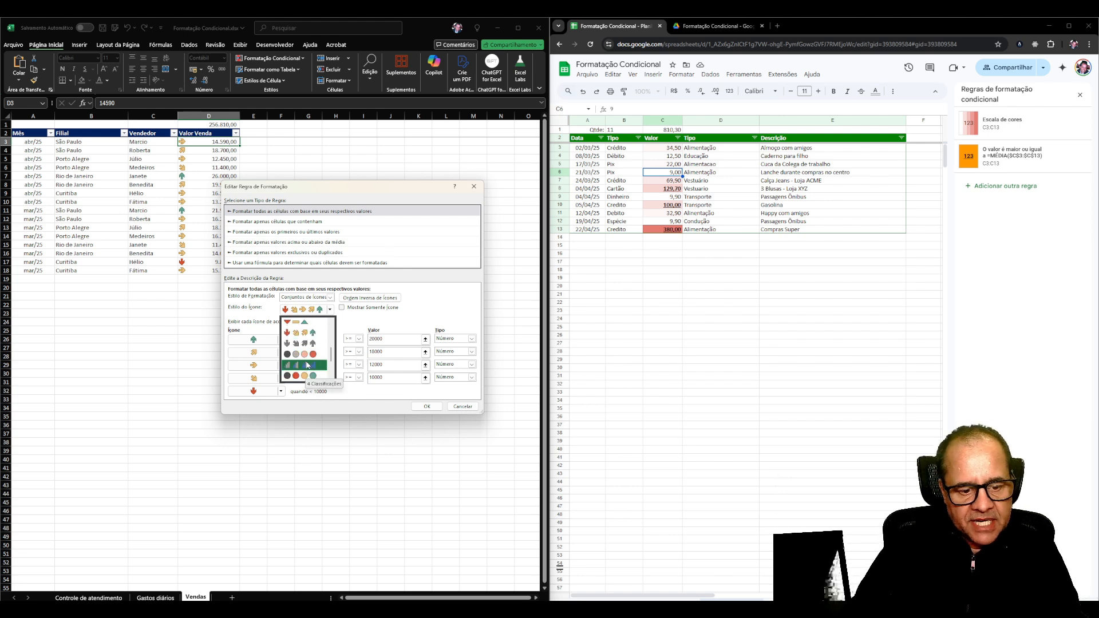
click(314, 335)
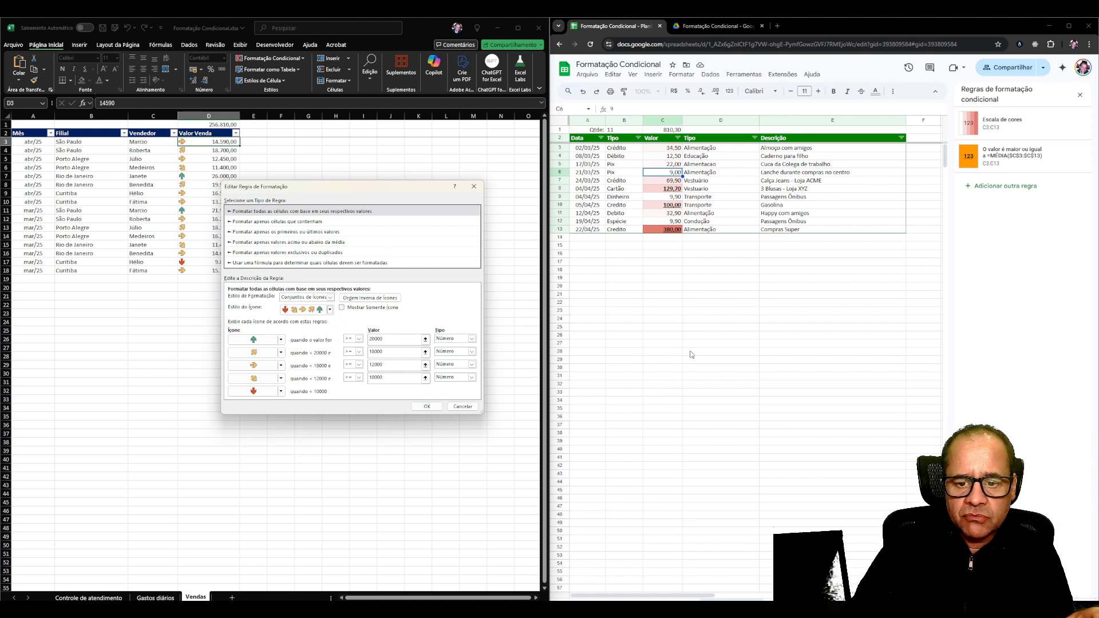
Switch to Google Sheets and examine the condition options for a new rule on C3, leaving without adding it.
click(692, 352)
click(671, 149)
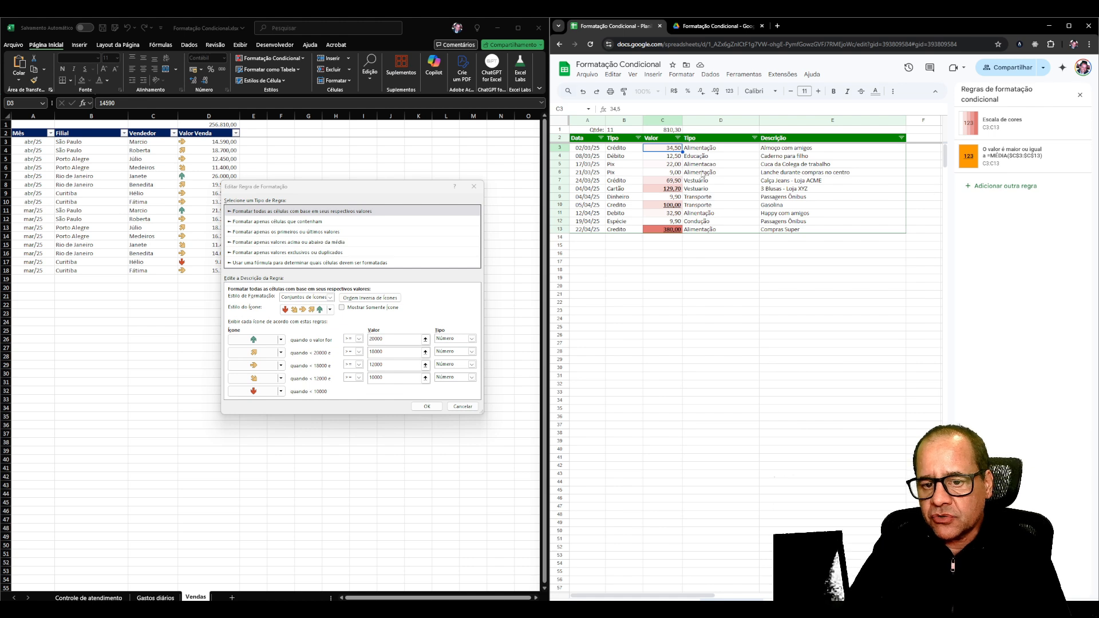
click(1002, 185)
click(994, 210)
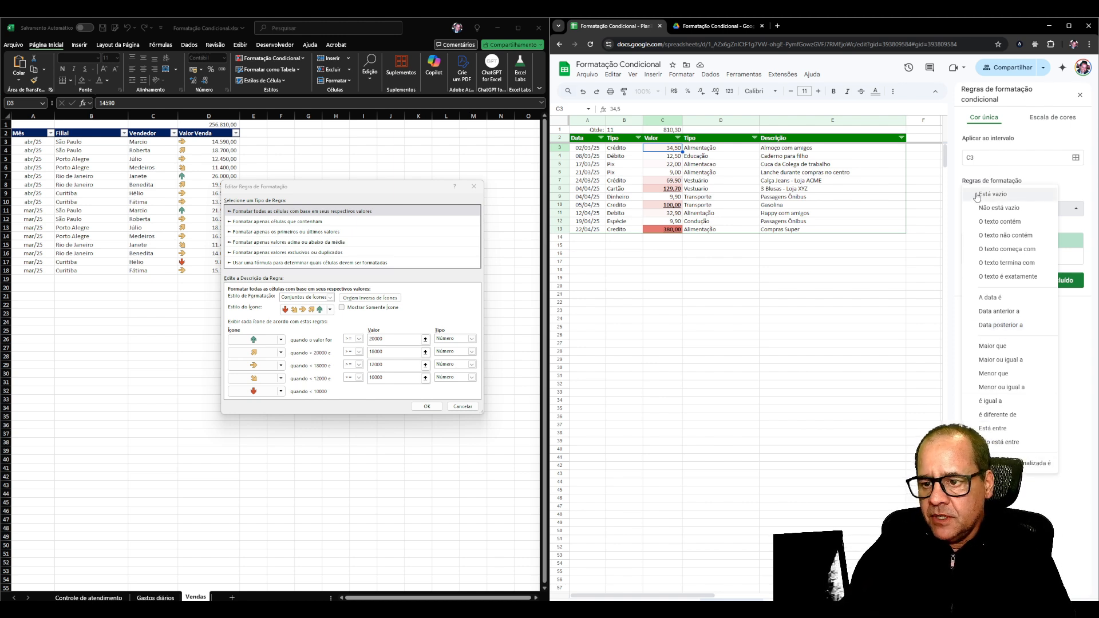
click(1000, 429)
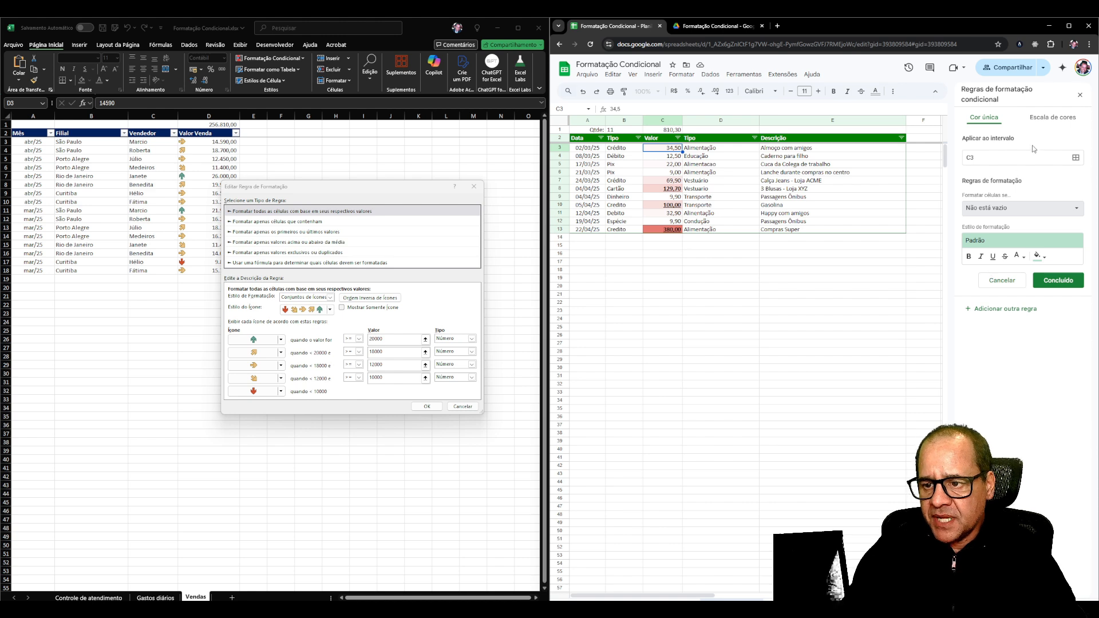
click(1001, 280)
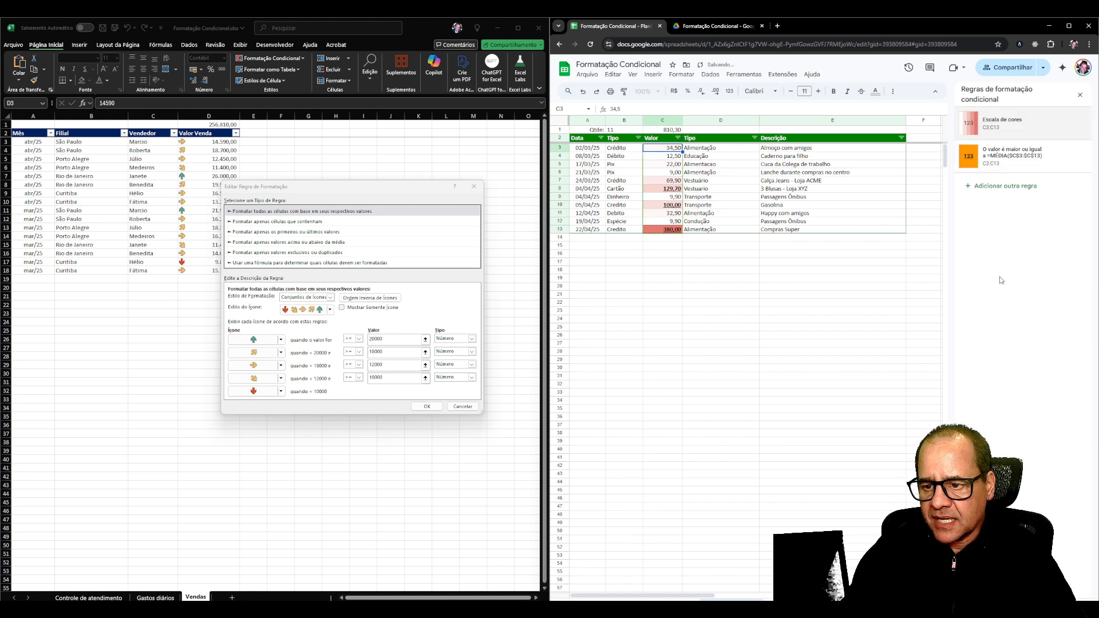
click(655, 289)
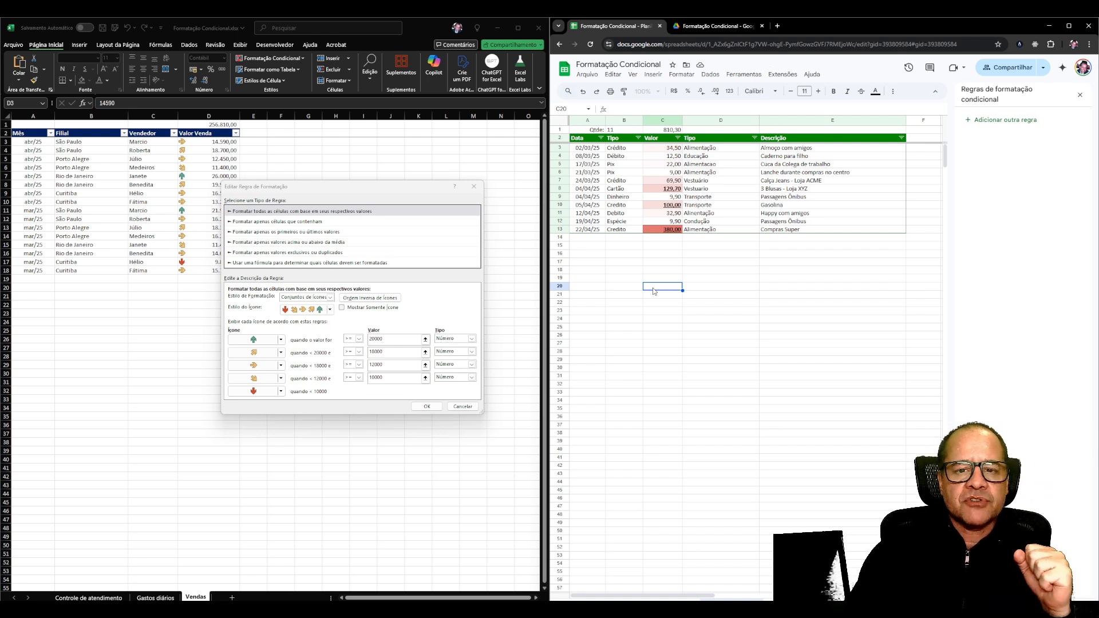
Return to Excel, cancel the icon set rule edit and define a new rule for cell values greater than or equal to 25000.
click(462, 407)
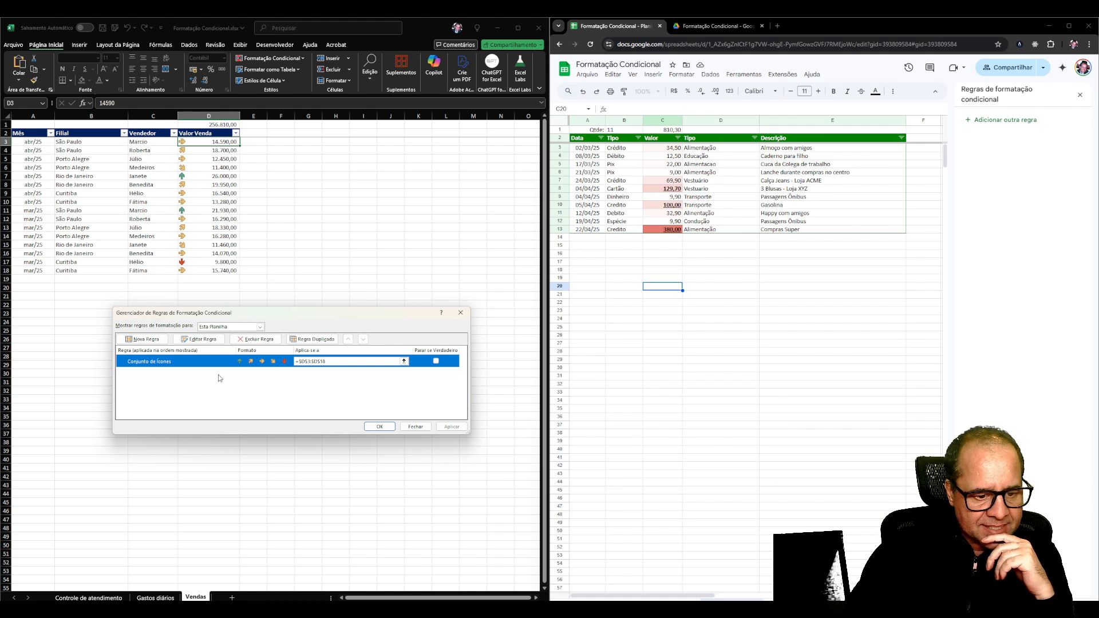
click(146, 341)
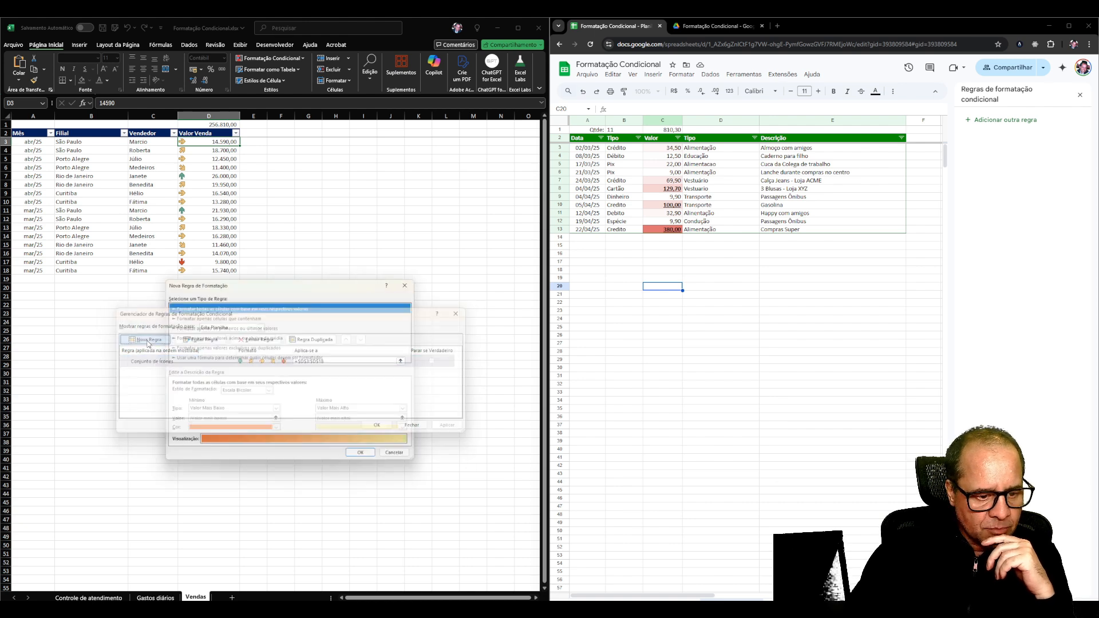
click(222, 318)
click(217, 394)
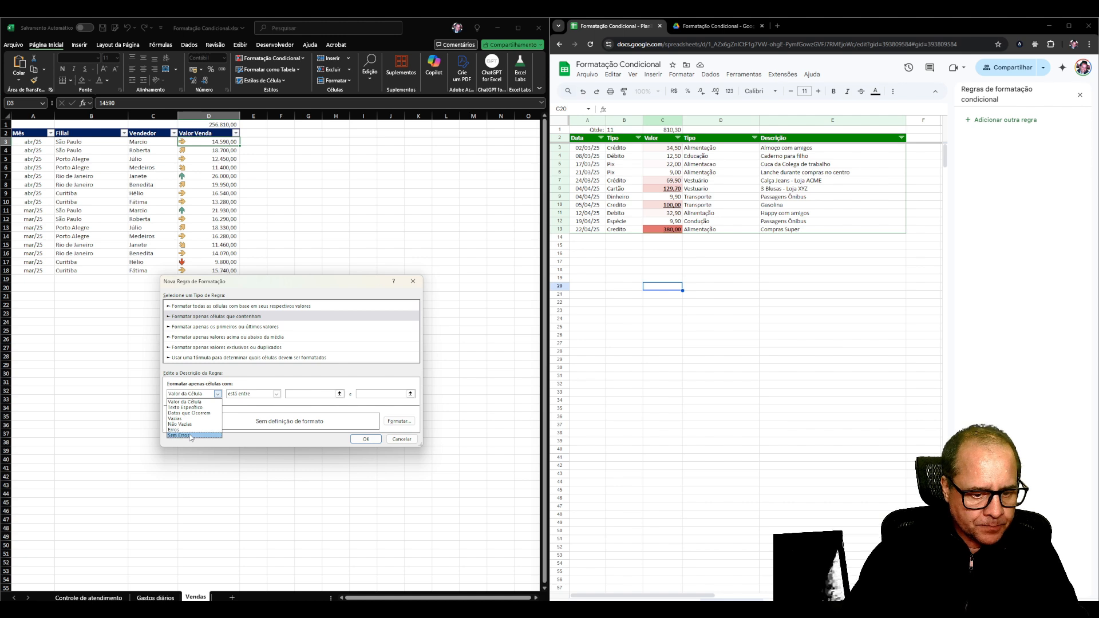
click(194, 402)
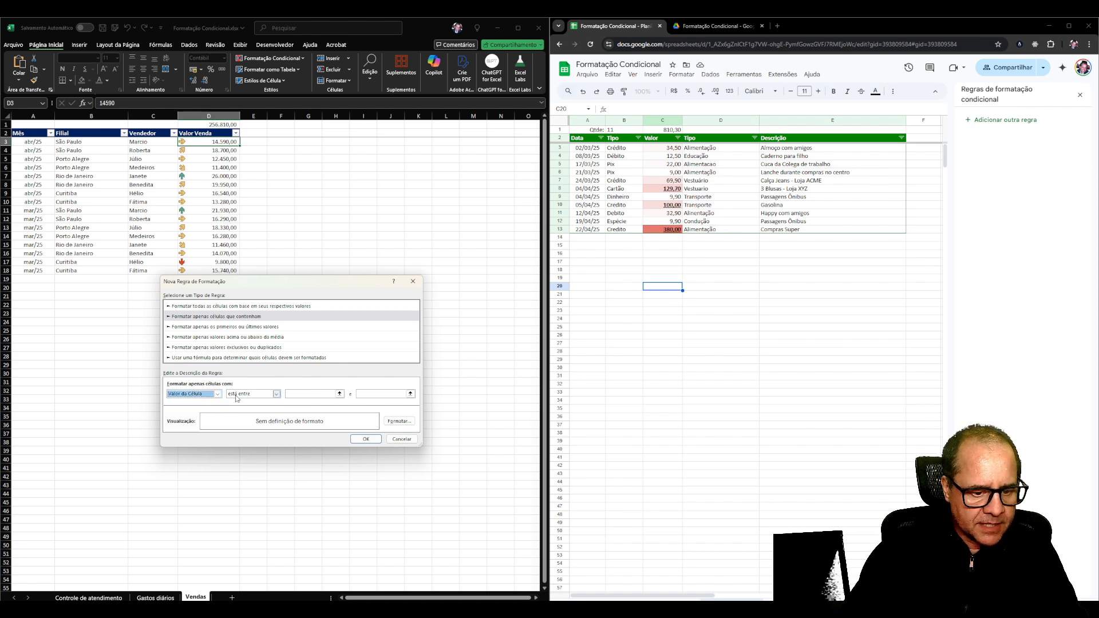
click(242, 394)
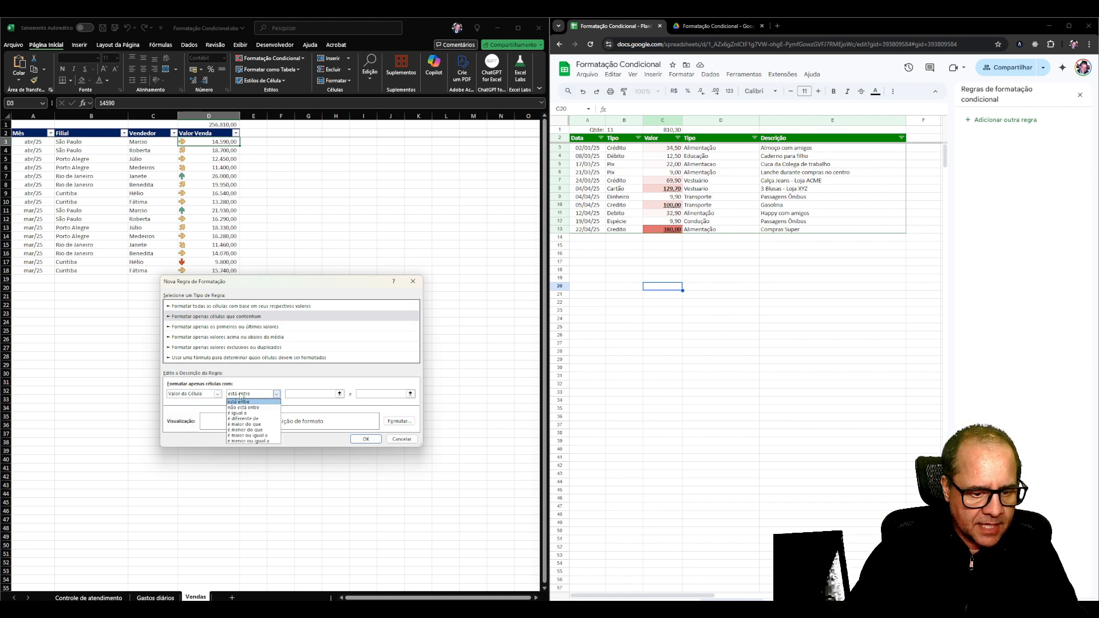
click(267, 435)
click(294, 394)
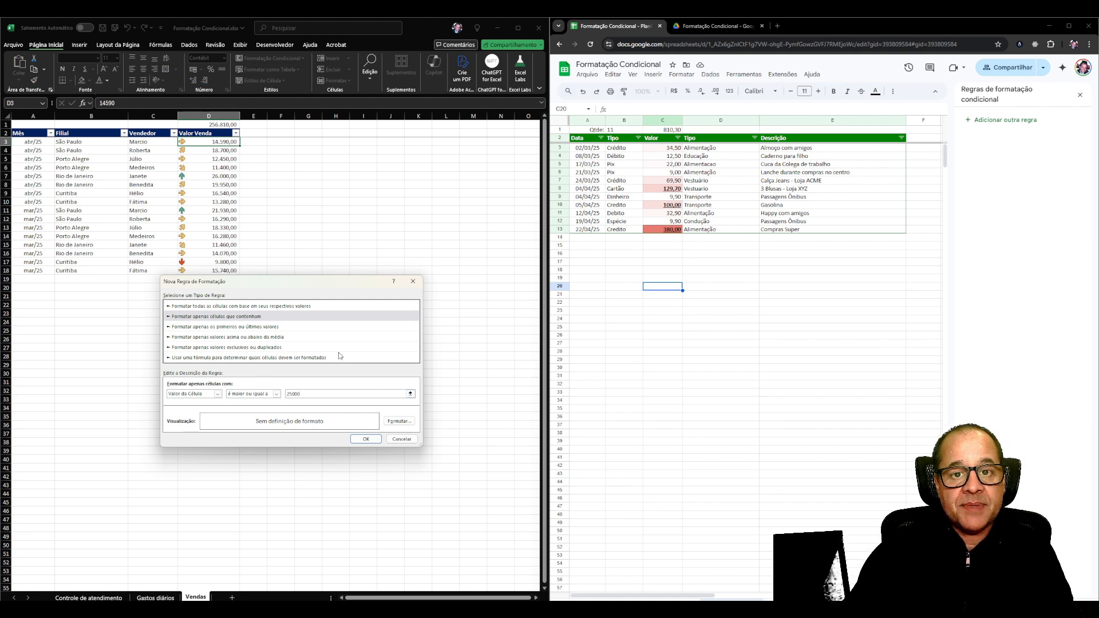
Give the new rule a light green fill and bold (Negrito) font style and confirm the rule.
click(400, 421)
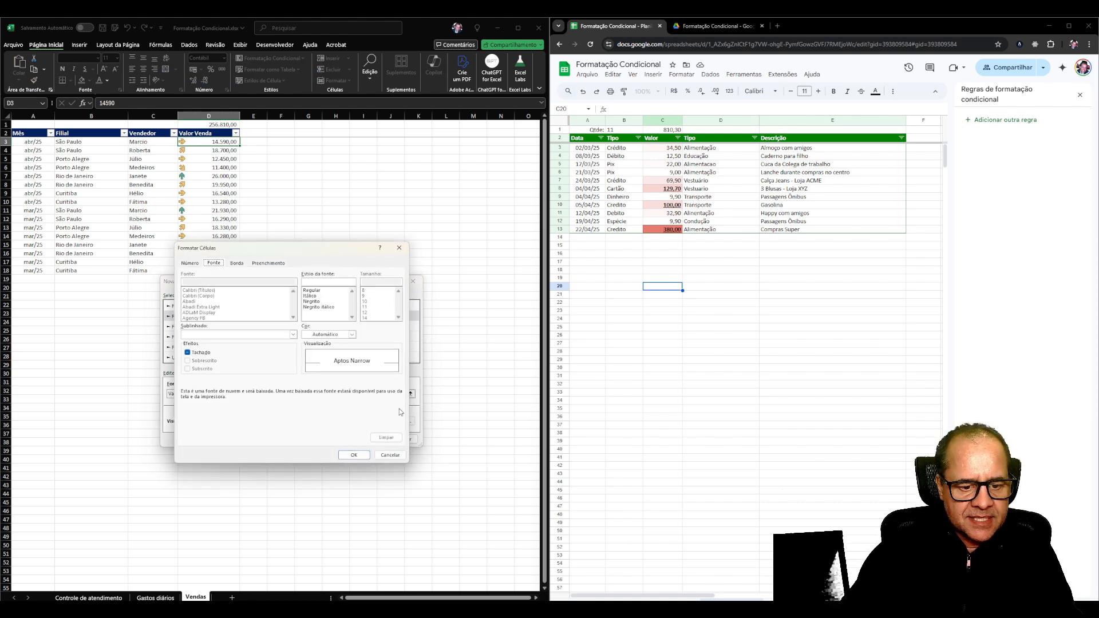
click(278, 263)
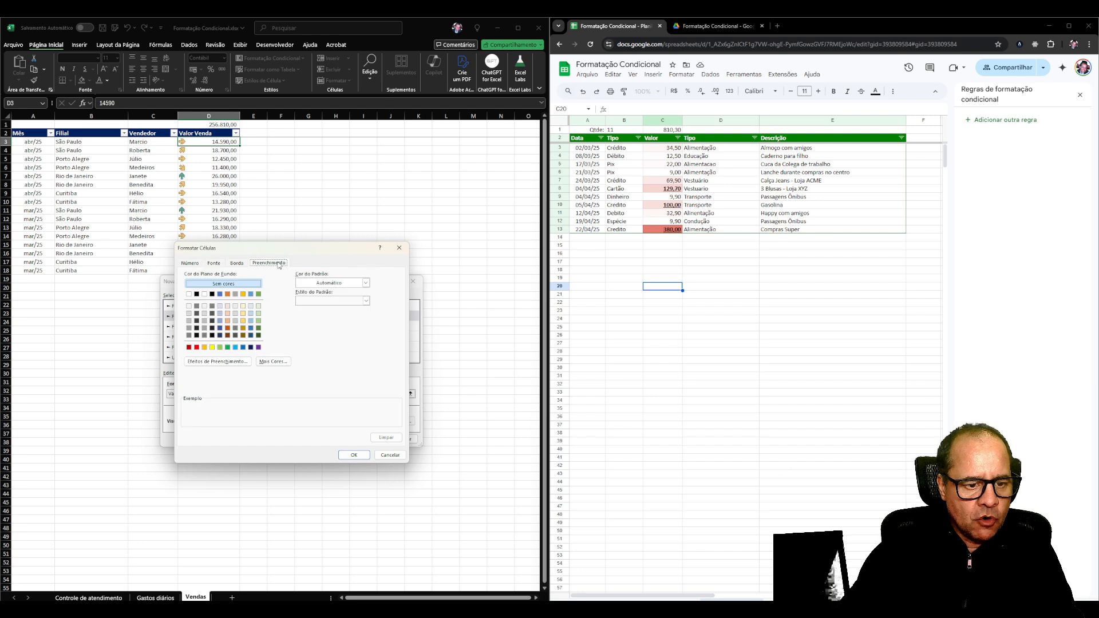
click(259, 321)
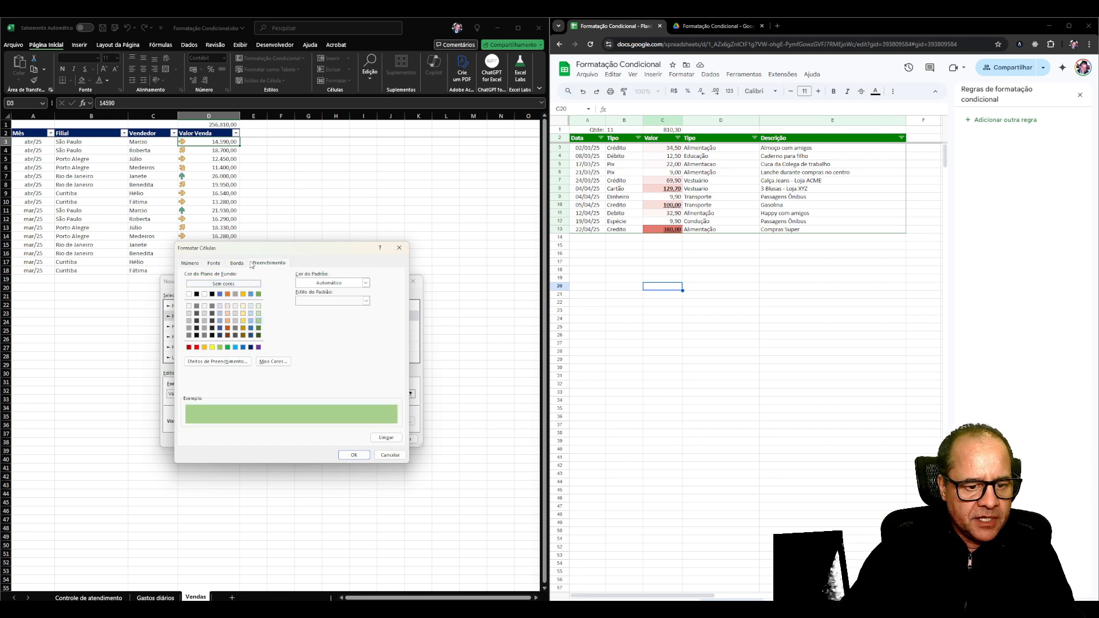
click(214, 263)
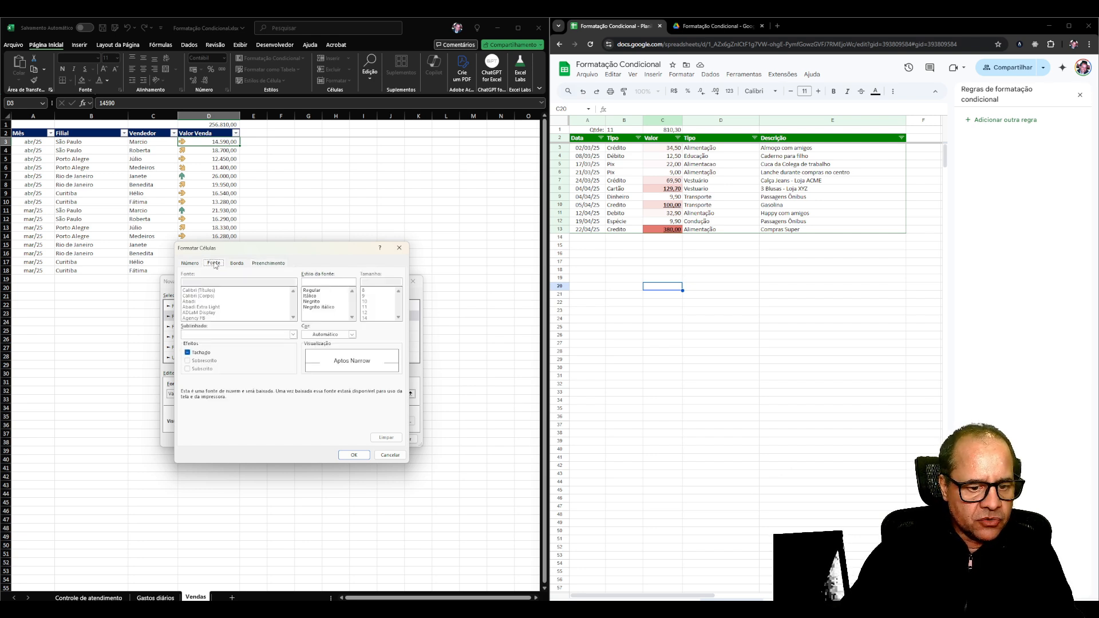
click(313, 302)
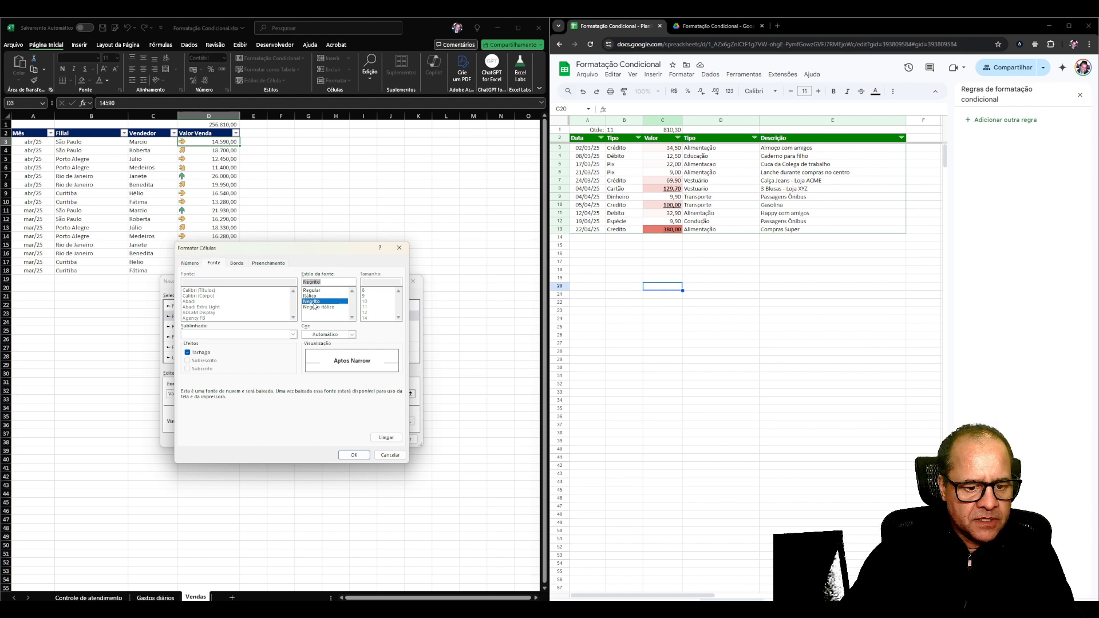
click(354, 455)
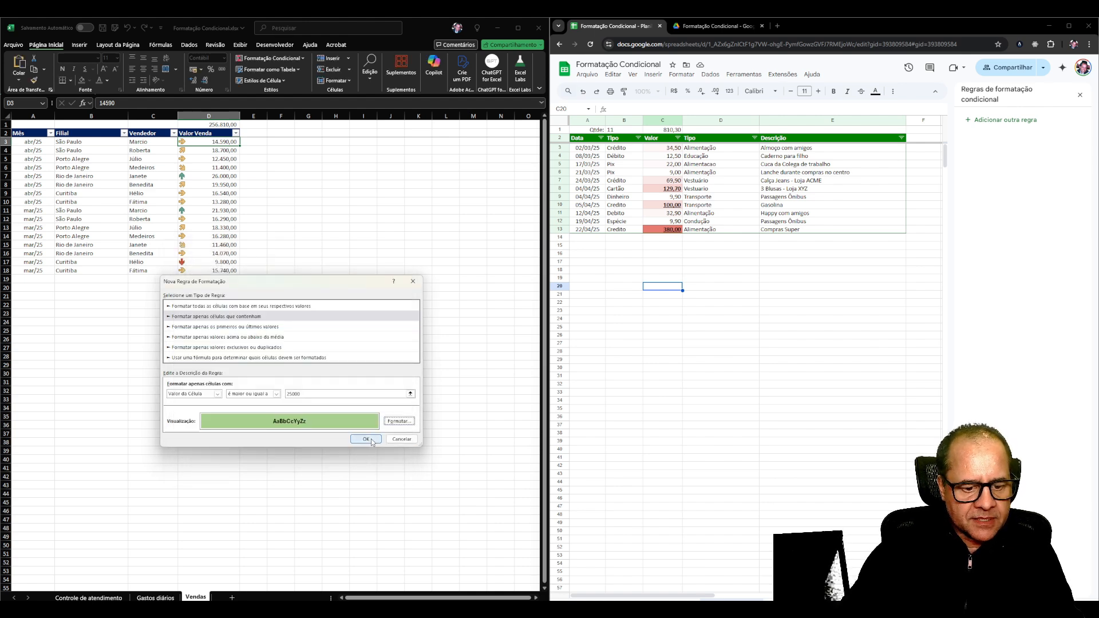
click(368, 439)
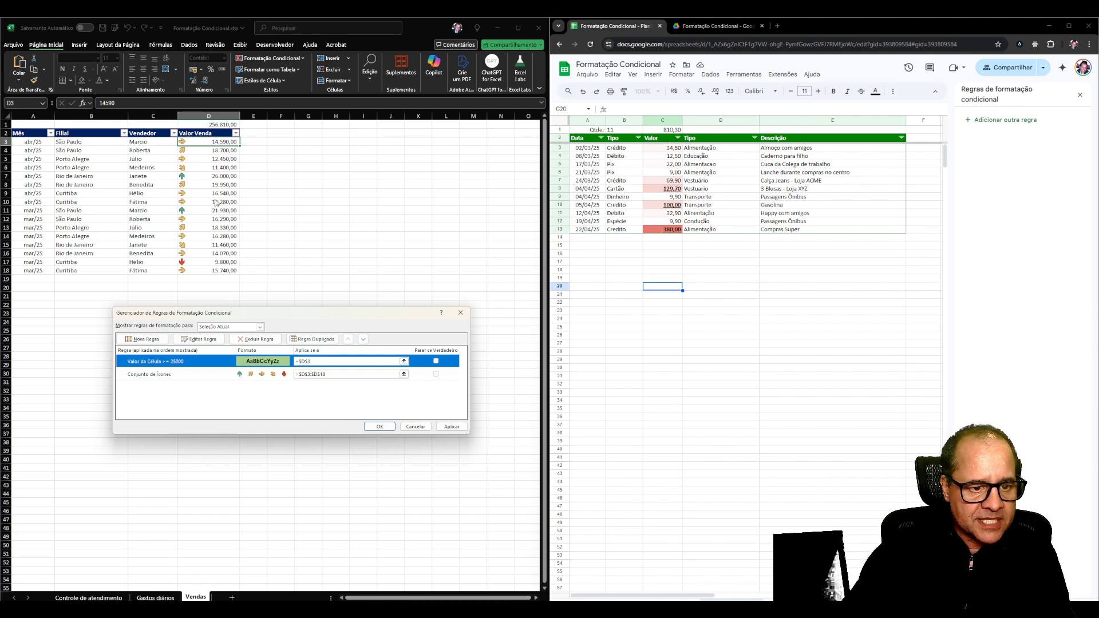
Set the range of the >= 25000 rule to =$D$3:$D$18, apply it and close the rules manager.
click(317, 361)
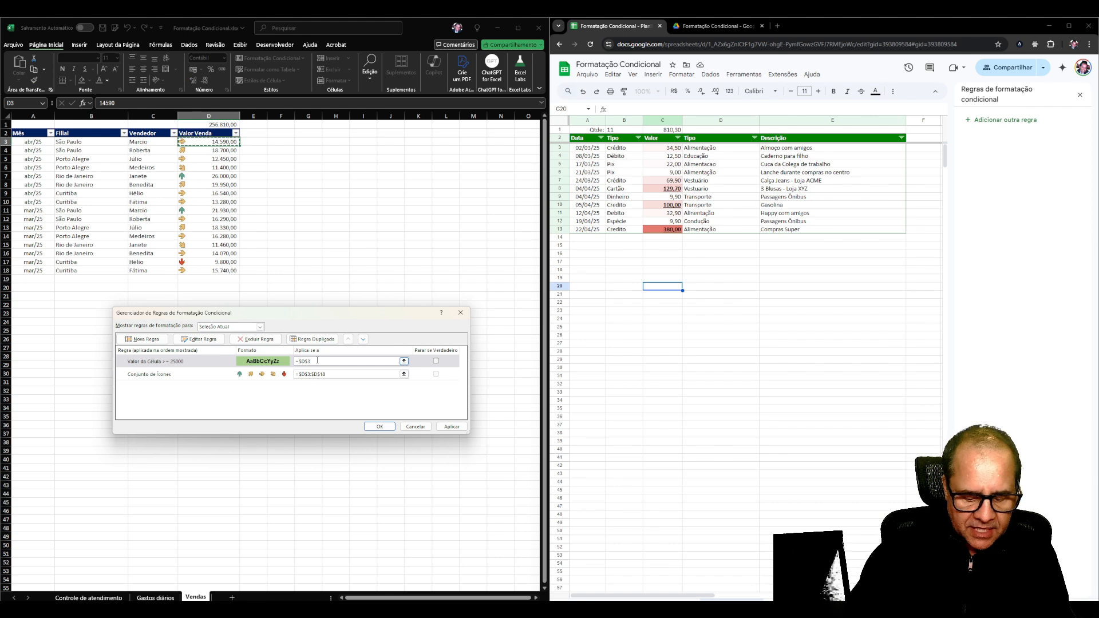
text(:)
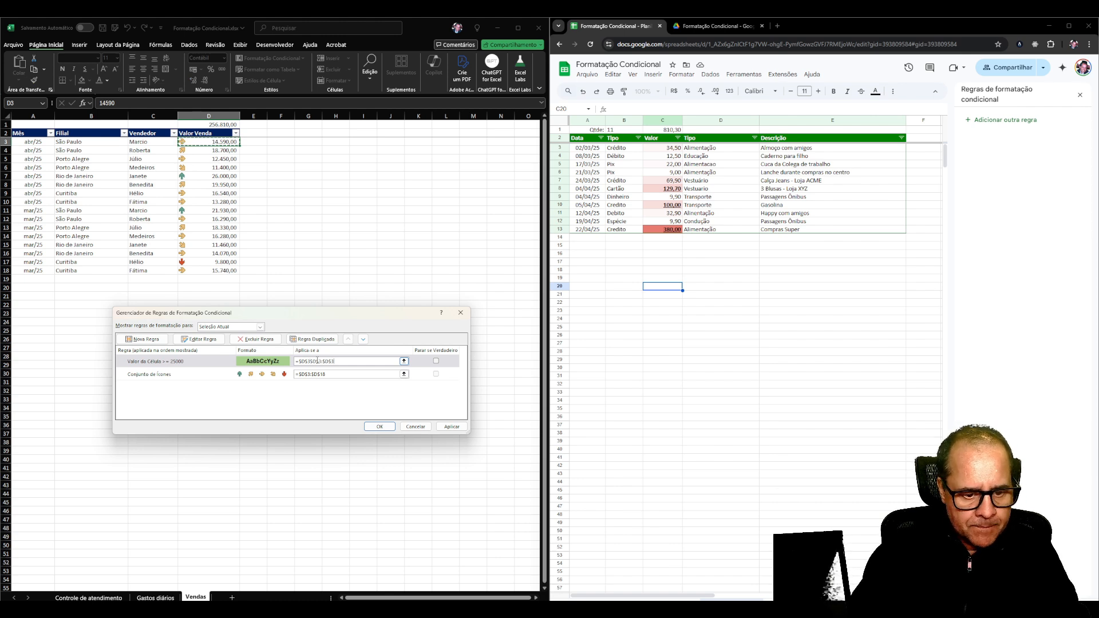
key(BackSpace)
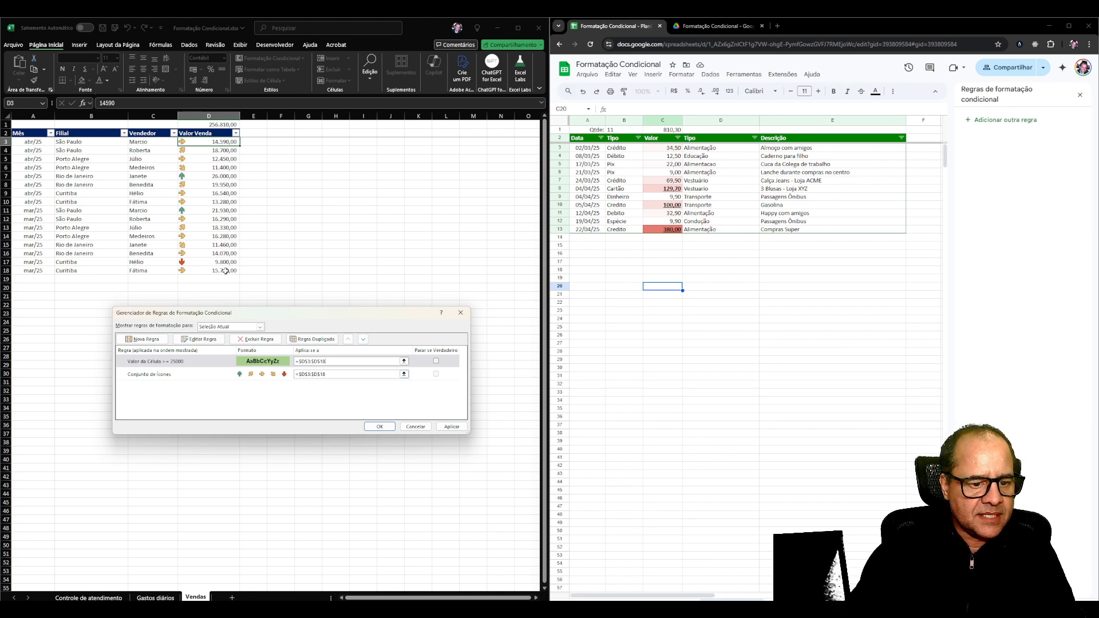
click(451, 427)
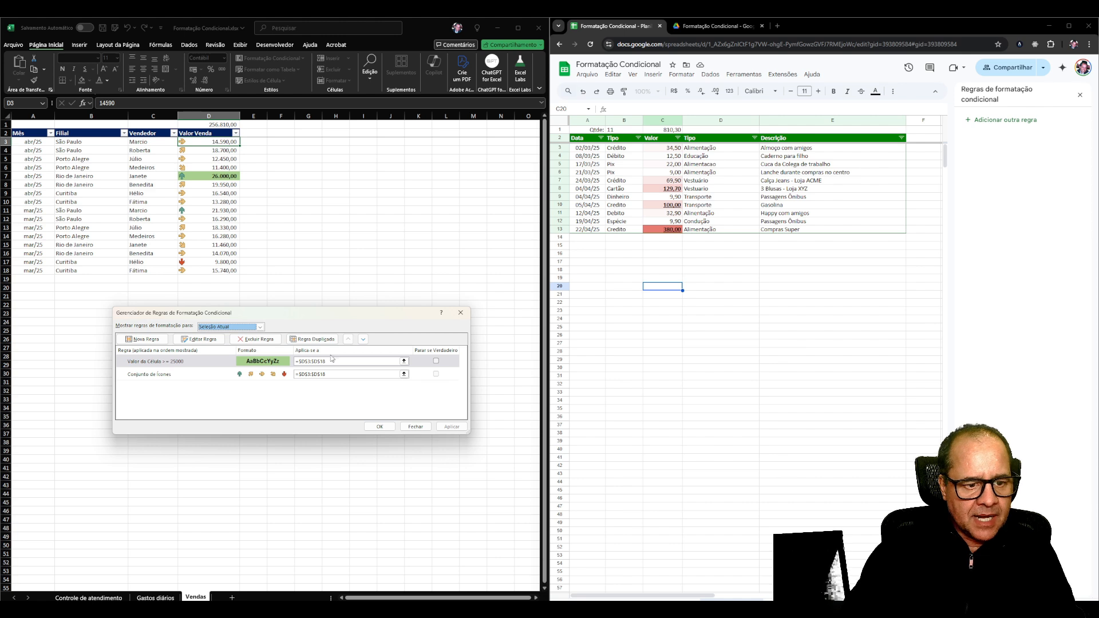
click(379, 426)
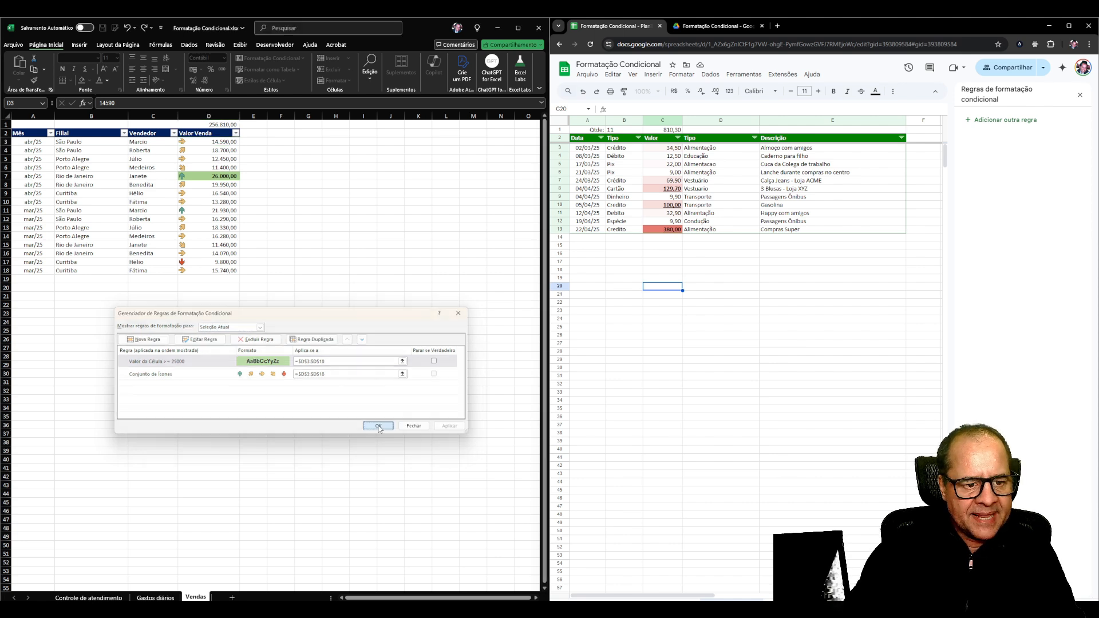
Examine the highlighted sale in row 7 of Vendas and the empty cells below the table.
click(219, 177)
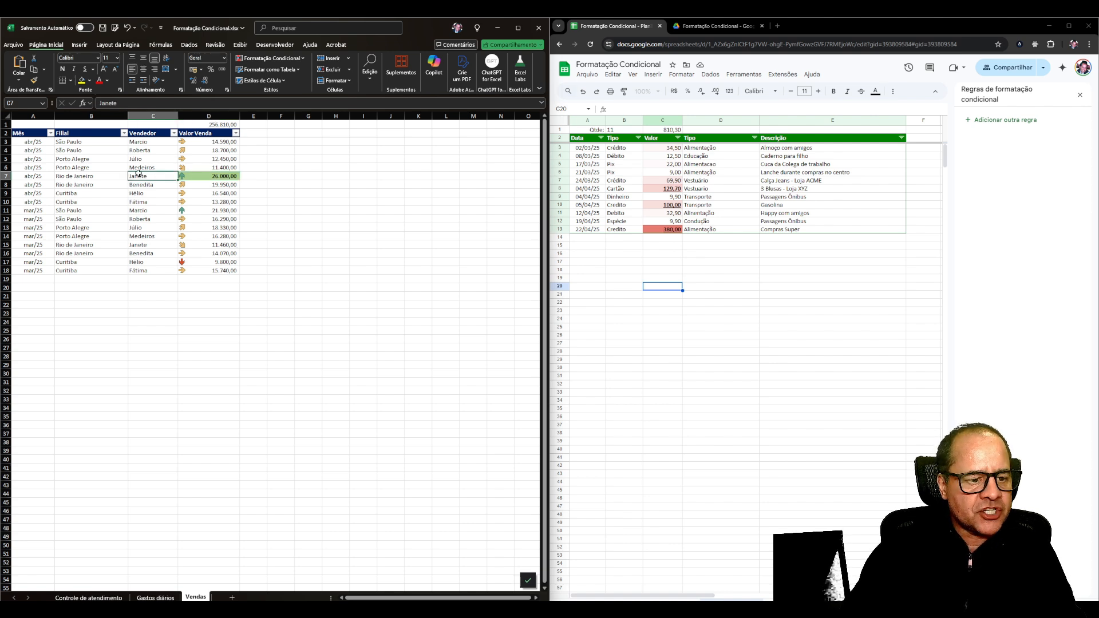
click(93, 175)
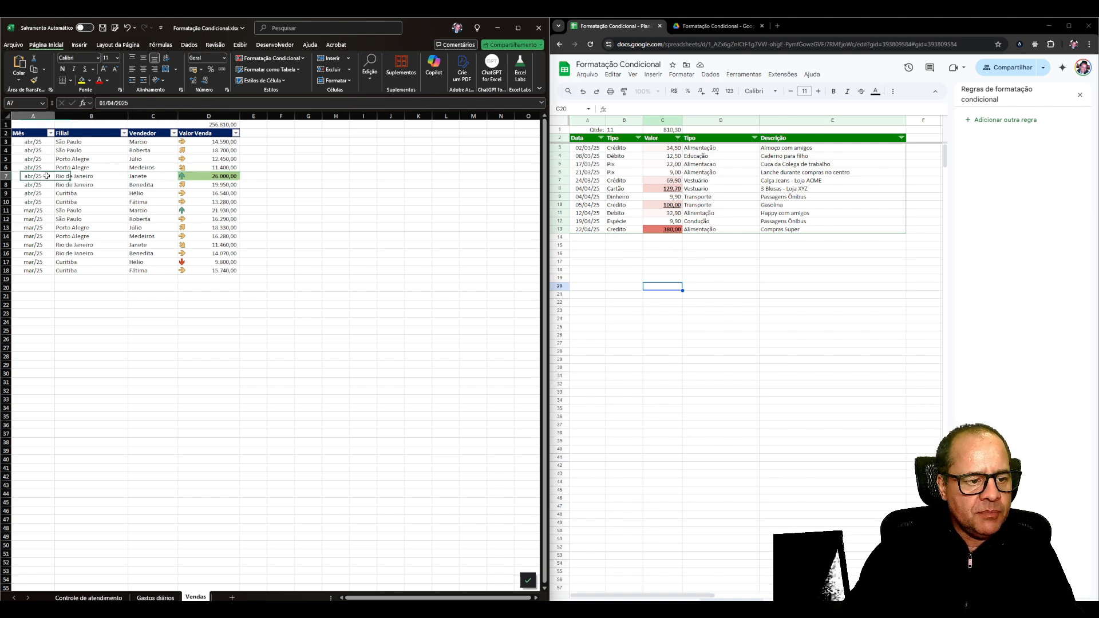
click(223, 178)
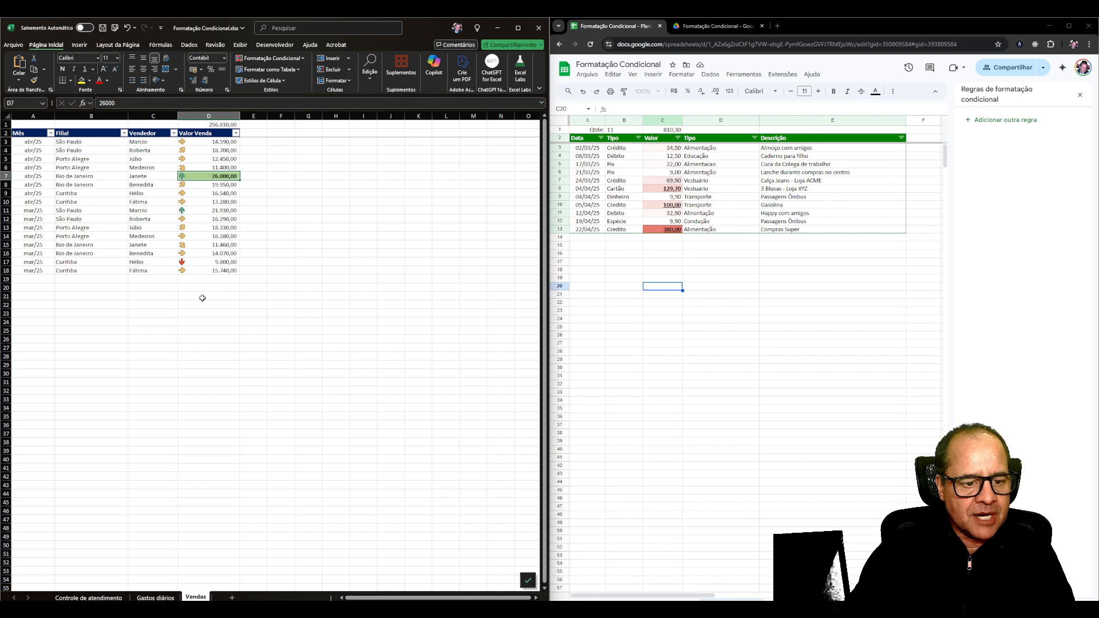
click(48, 279)
click(209, 286)
drag(209, 286, 201, 428)
click(207, 245)
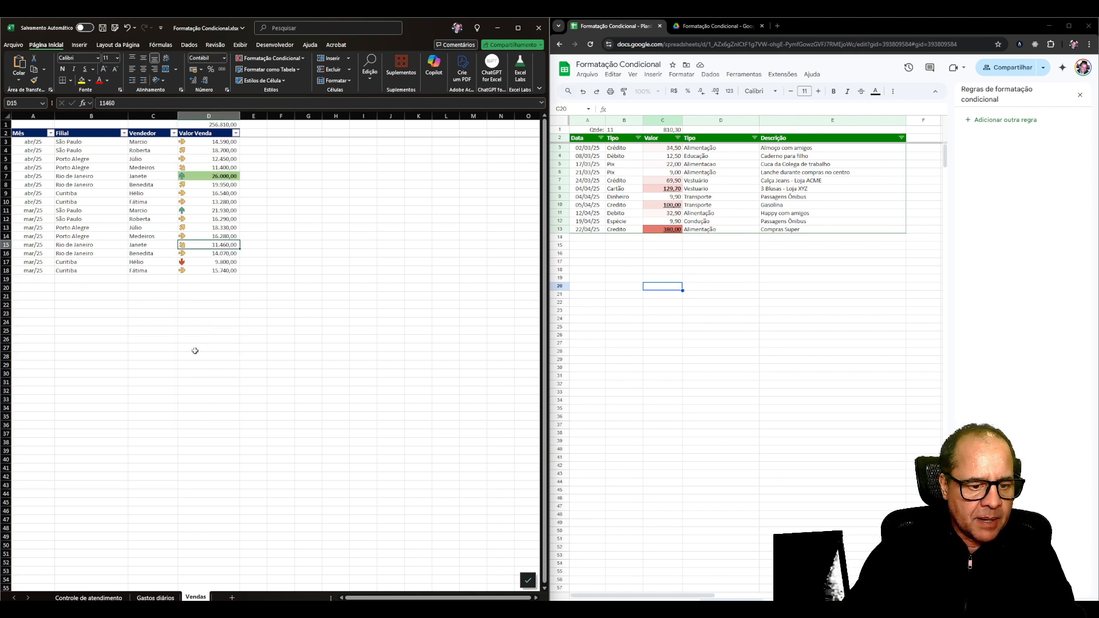
Extend the range of the >= 25000 rule to =$D$3:$D$9999 in the rules manager and apply it.
click(266, 59)
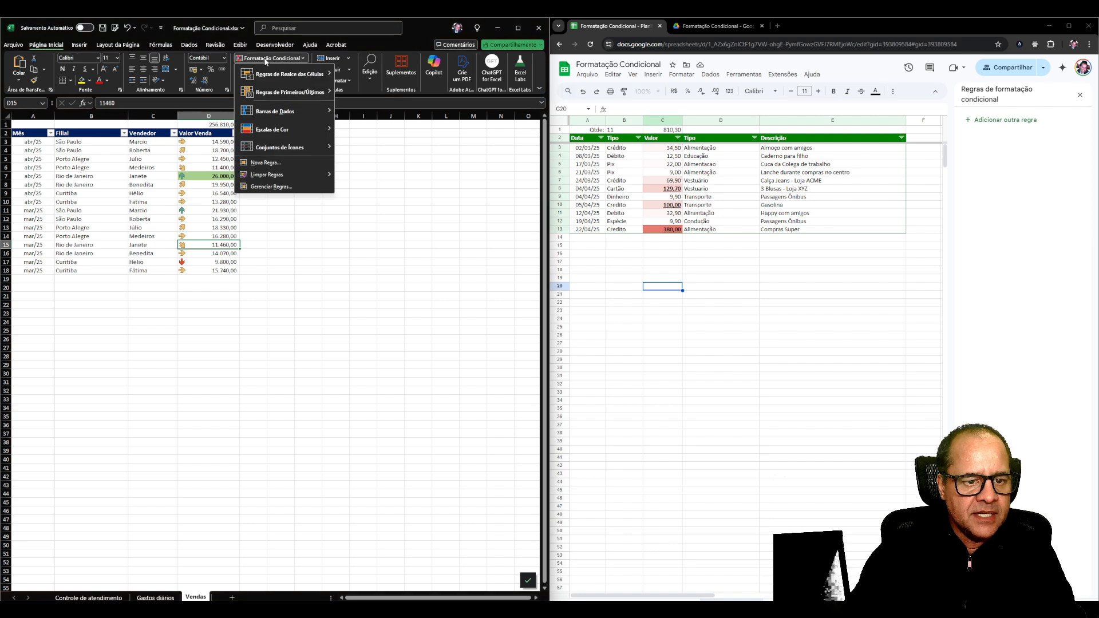
click(272, 187)
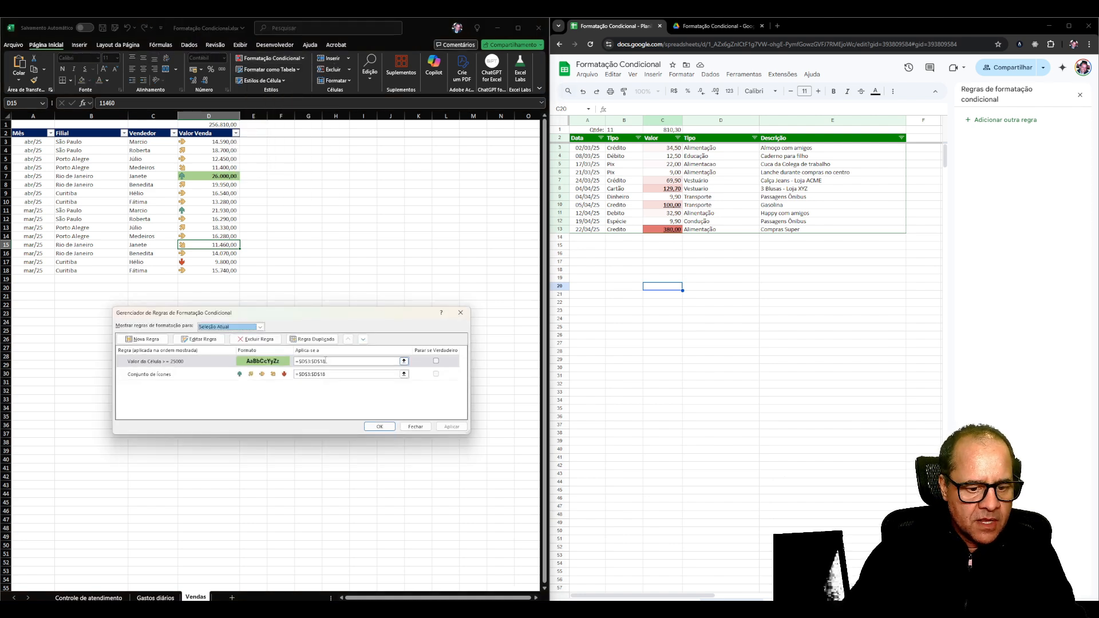
drag(321, 361, 358, 363)
text(99)
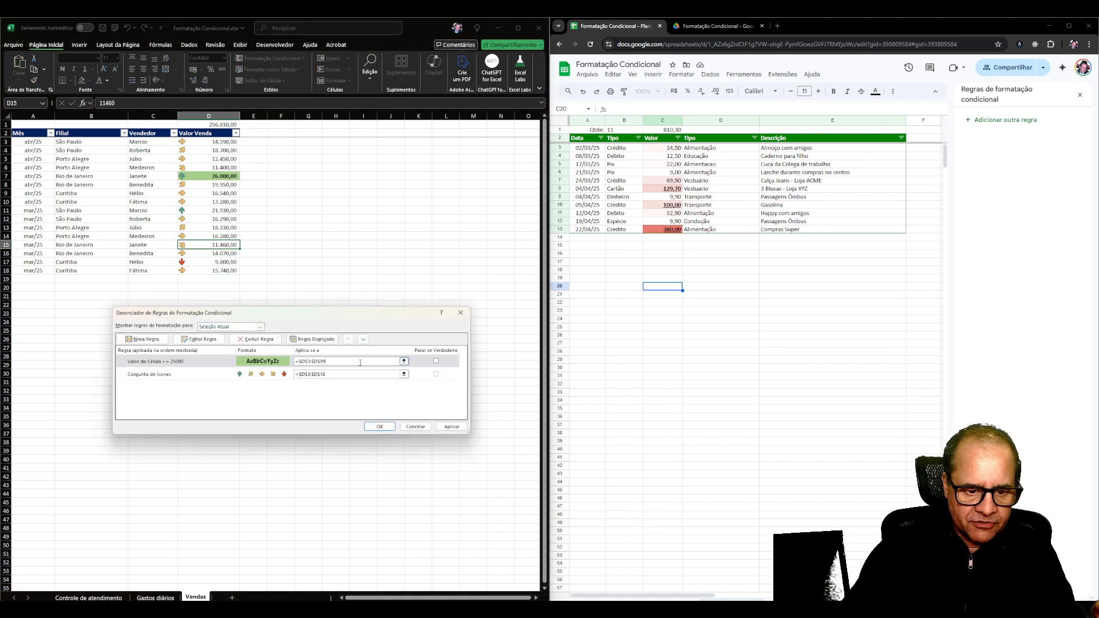
text(99)
click(451, 427)
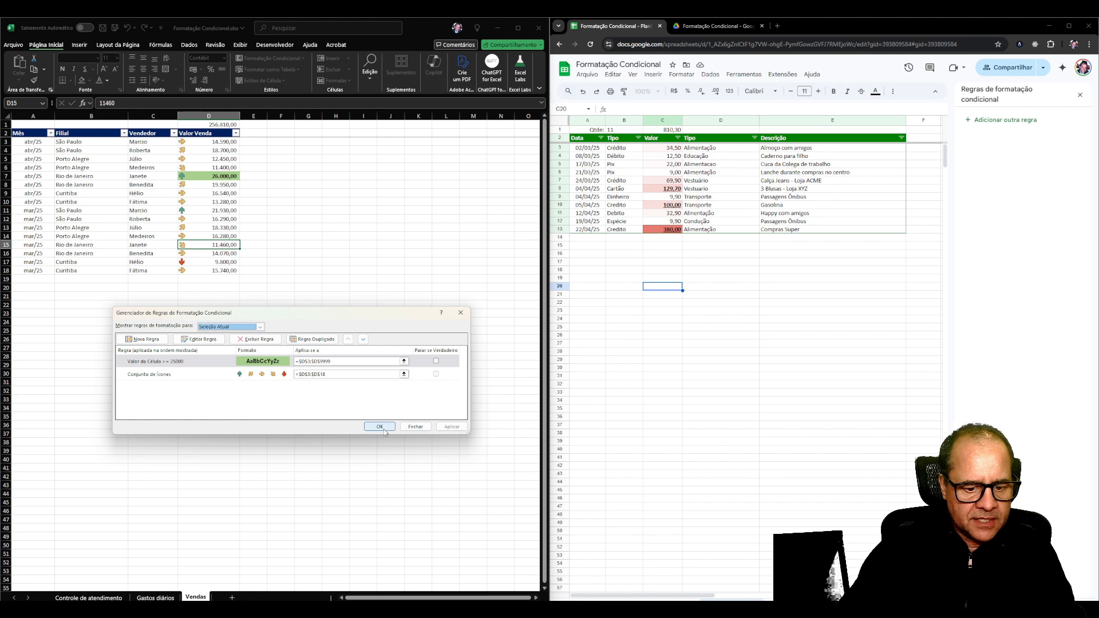
click(380, 426)
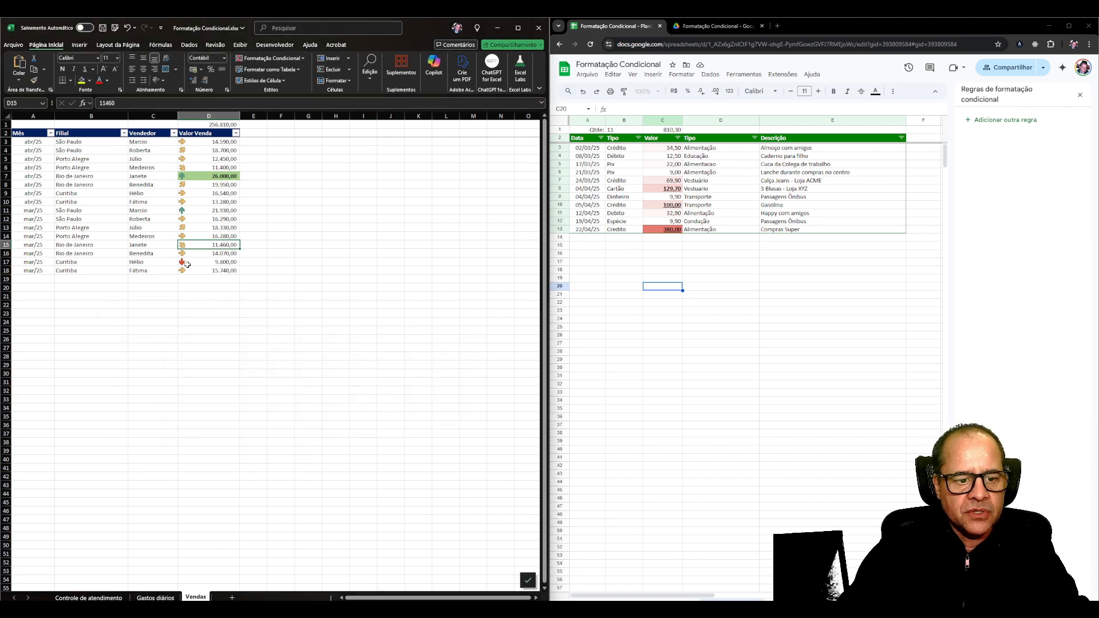
Test the extended rule by entering 28.000 in D19, and clear the cell again.
click(205, 278)
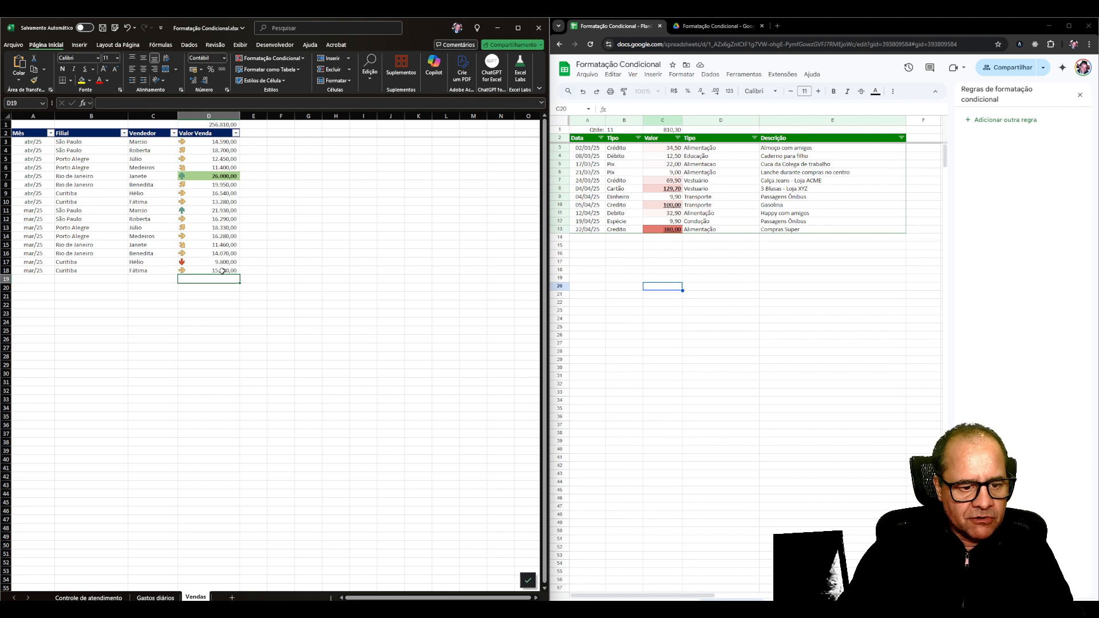
text(28.000)
key(Return)
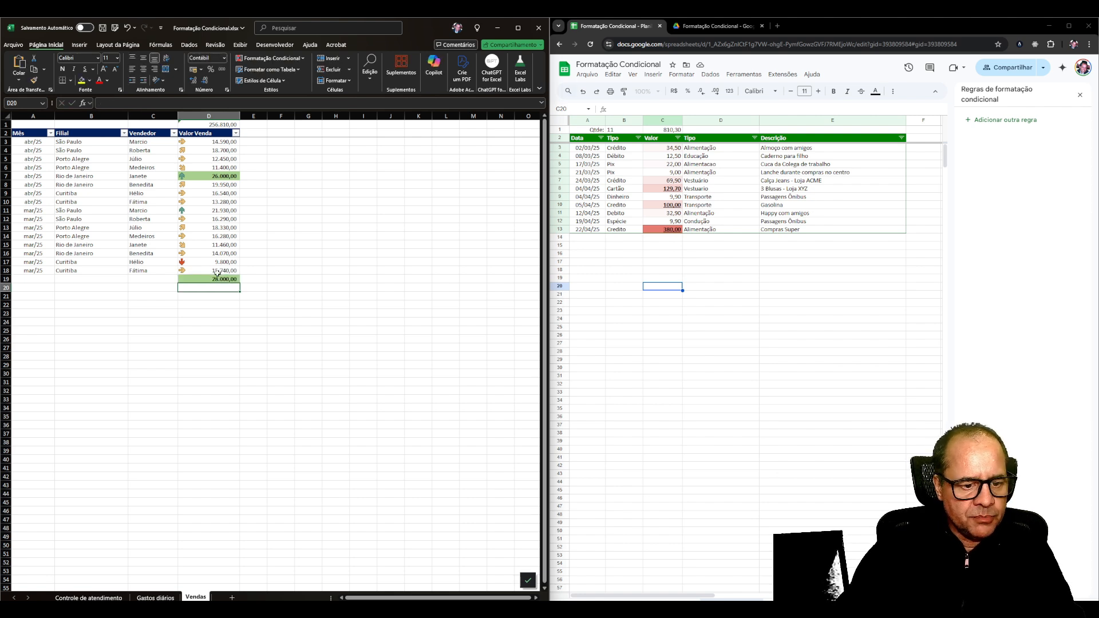
key(Up)
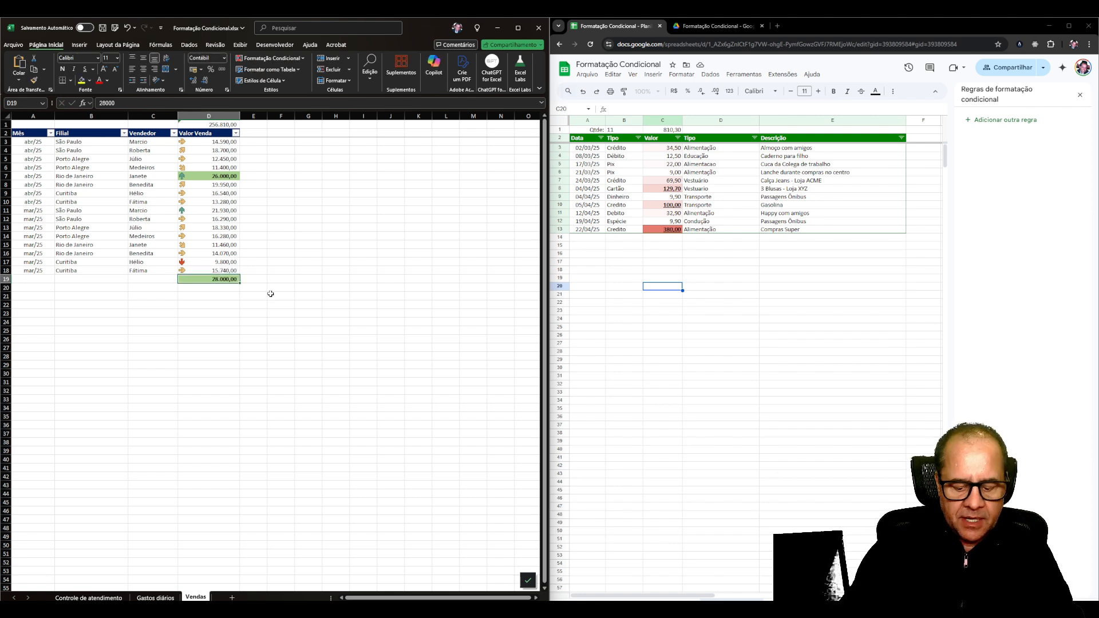
key(Delete)
key(Up)
key(Up)
key(Up)
key(Up)
key(Up)
key(Up)
key(Up)
key(Up)
key(Up)
key(Up)
key(Up)
key(Up)
key(Up)
key(Up)
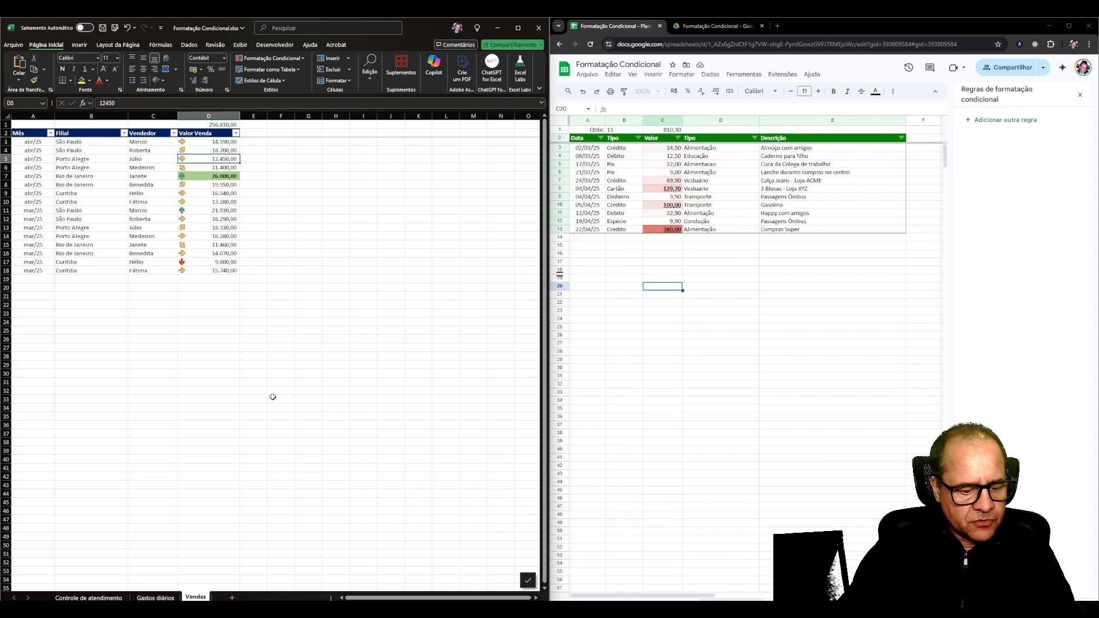
Open the Controle de atendimento worksheet and examine how its rows are formatted according to the Situação column.
click(89, 597)
click(219, 289)
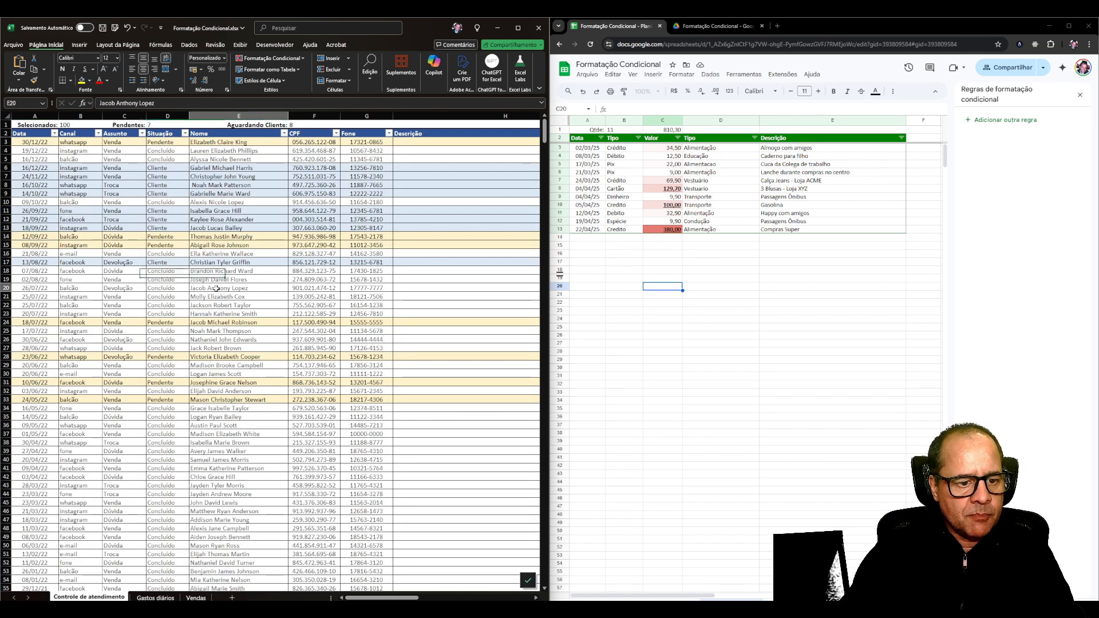
click(244, 193)
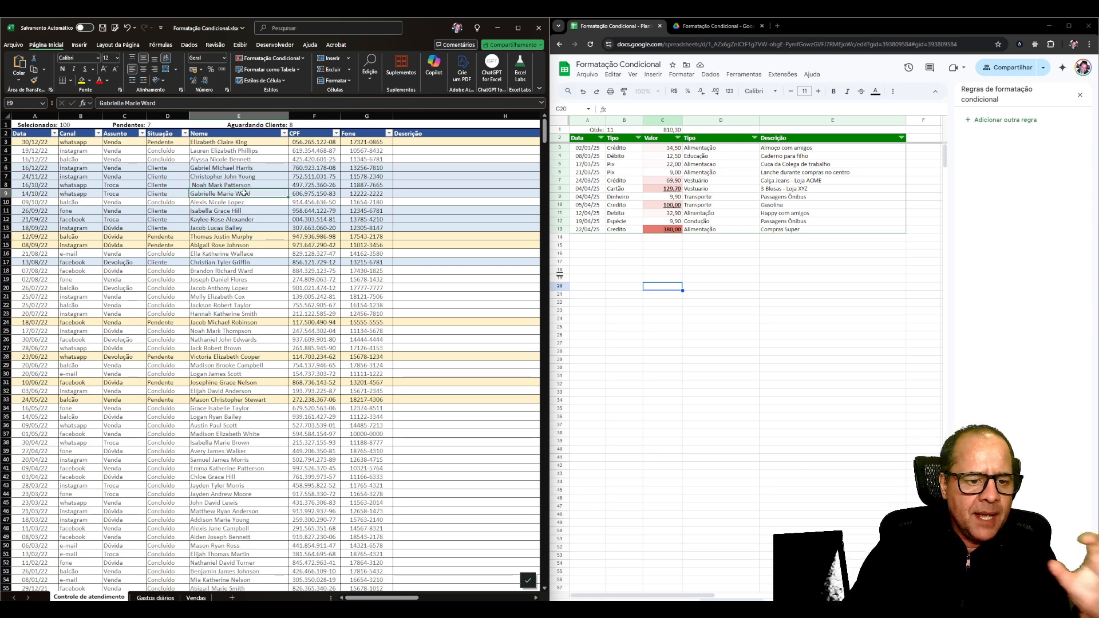
click(140, 194)
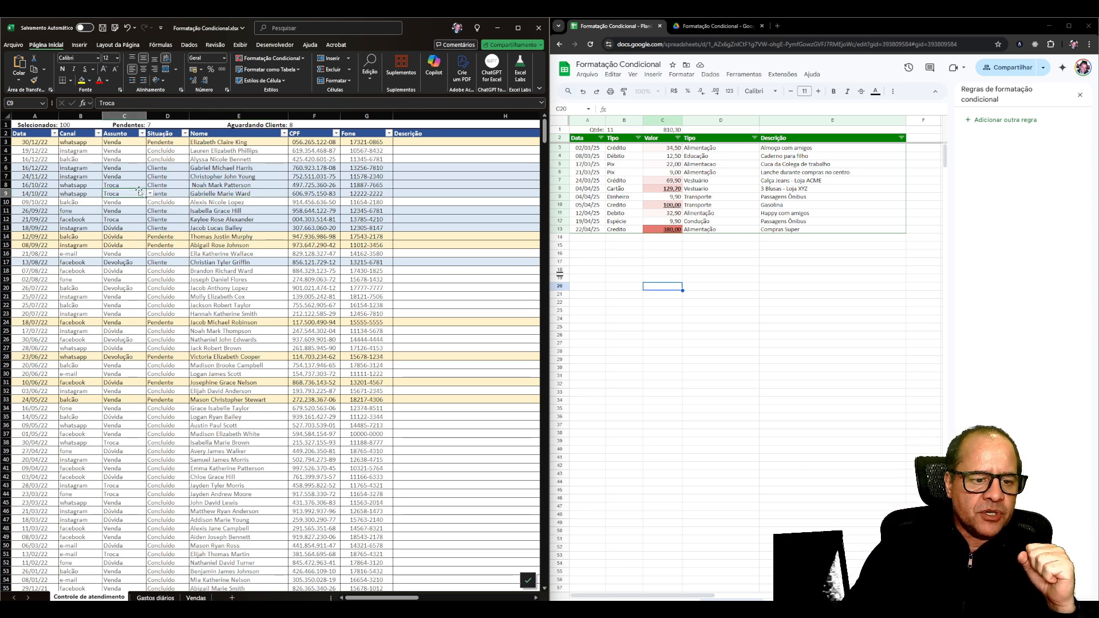
click(159, 229)
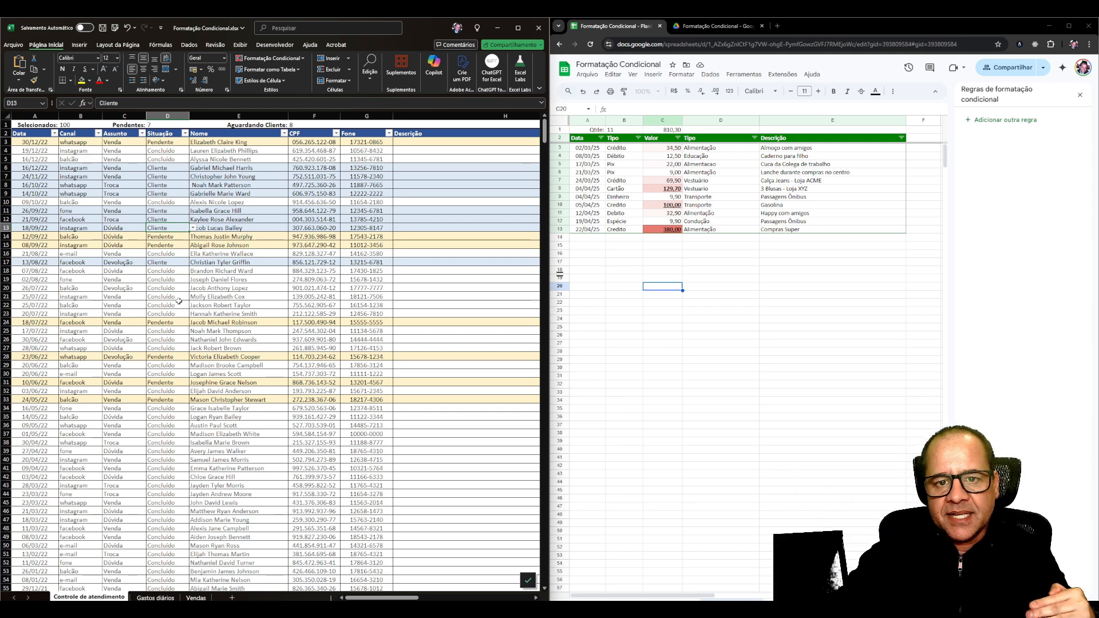
click(150, 184)
click(170, 149)
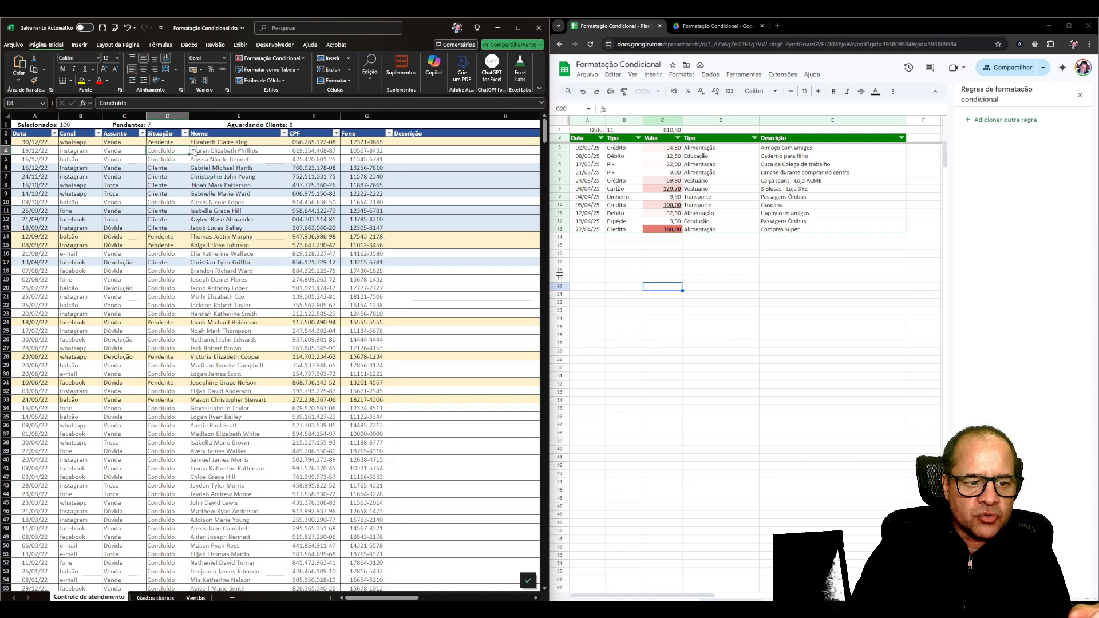
click(195, 177)
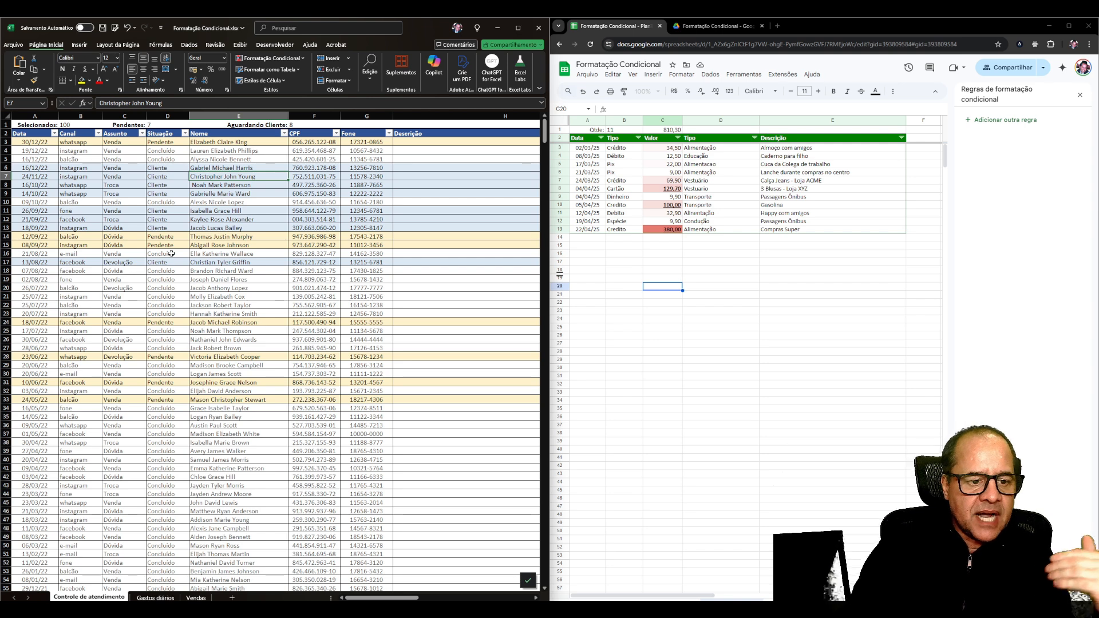
List the worksheet's conditional formatting rules and examine the formulas for Cliente, Pendente and Concluído.
click(272, 58)
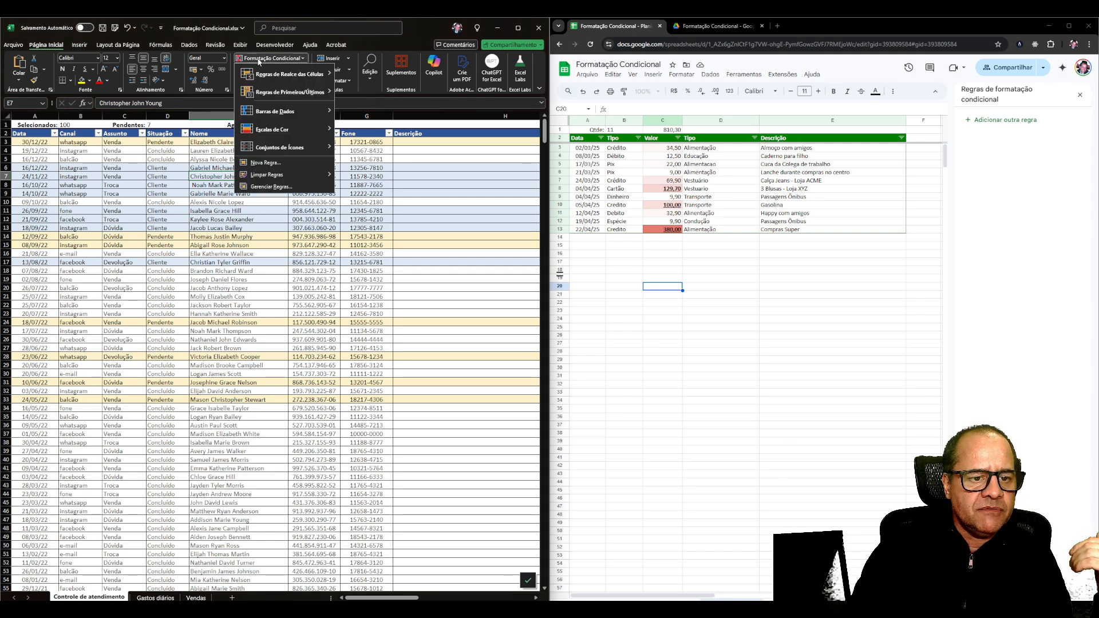
click(266, 187)
drag(291, 319, 332, 254)
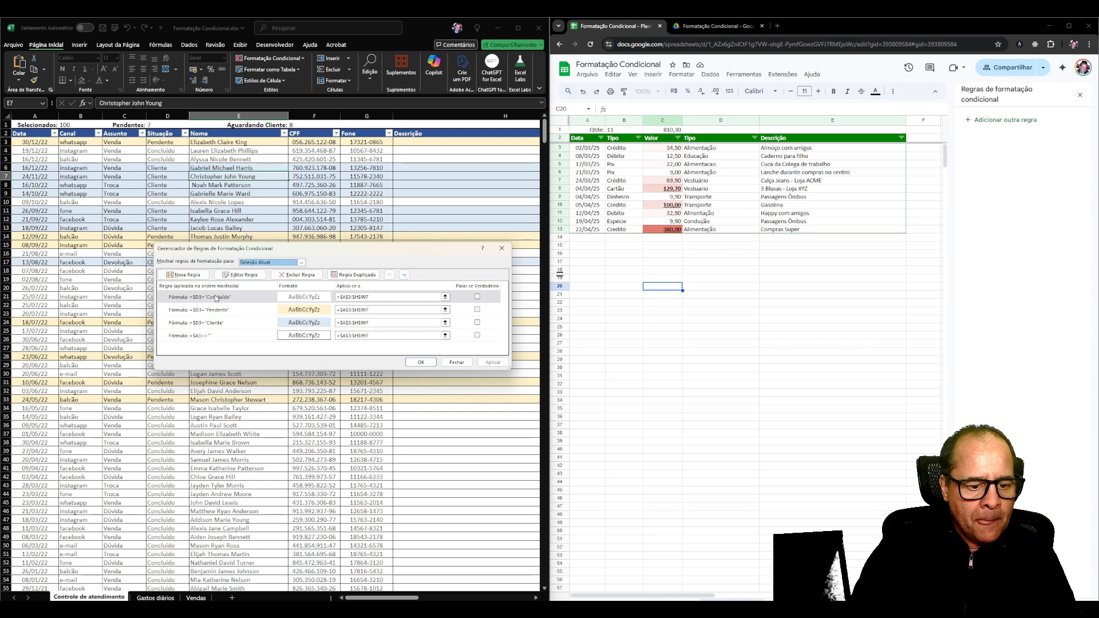
drag(268, 250, 236, 292)
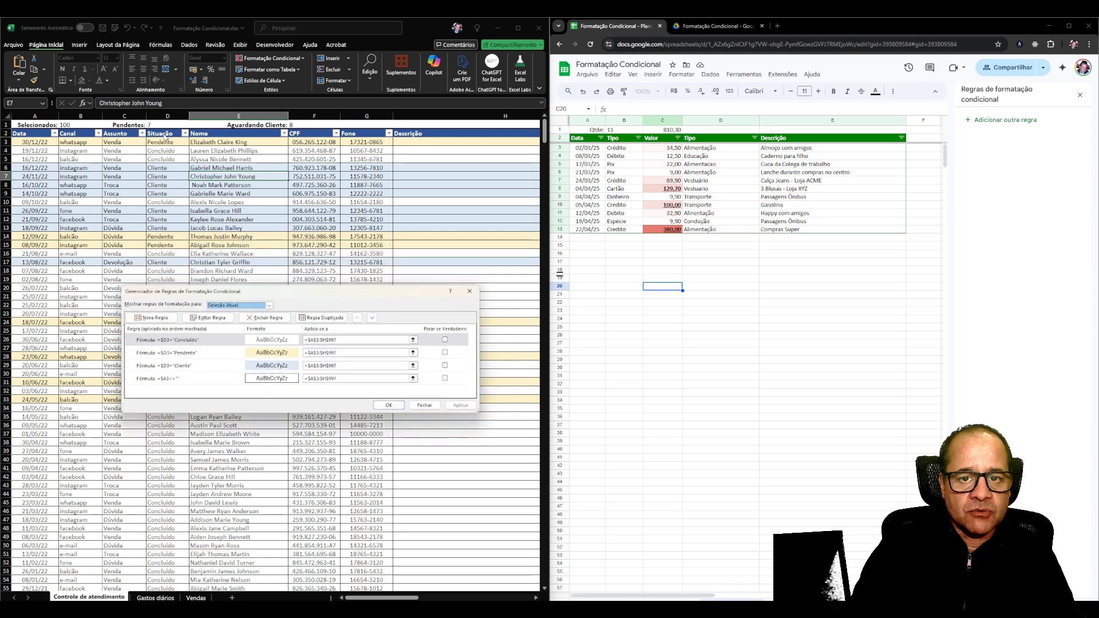
click(187, 366)
click(183, 354)
click(184, 342)
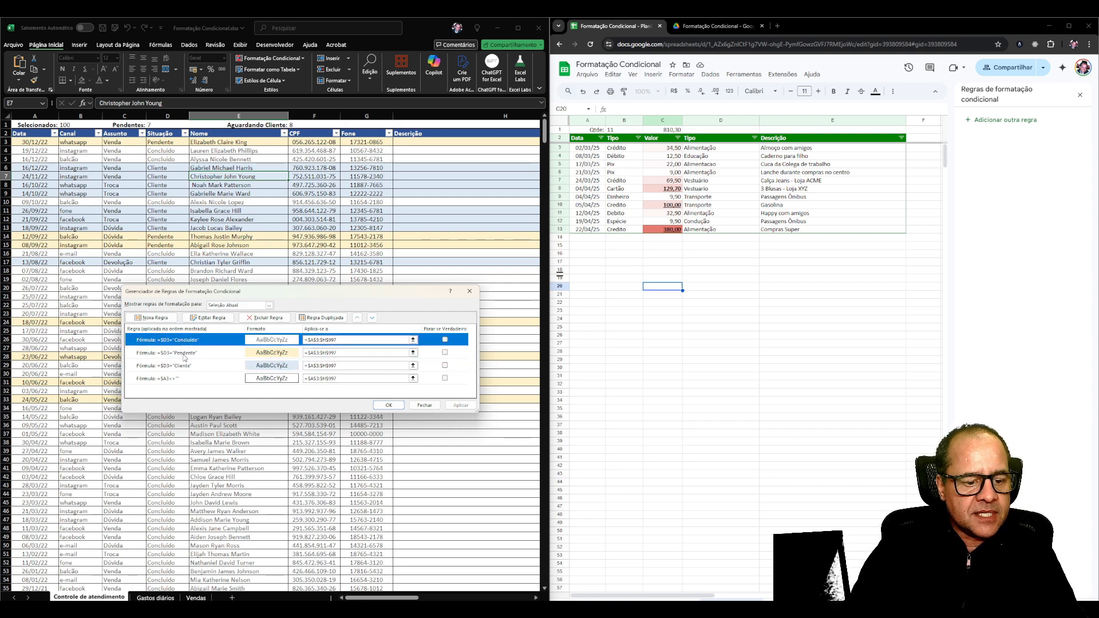
Review the Pendente and Cliente rules in the rules manager, and open the Concluído rule to examine its formula.
click(183, 354)
click(184, 366)
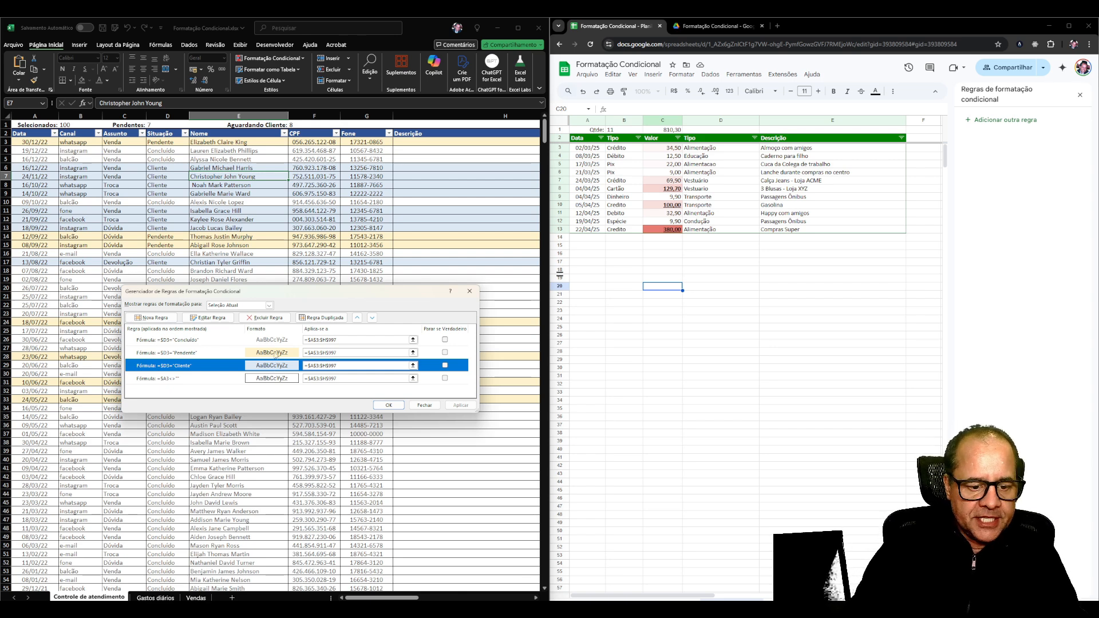
double_click(203, 343)
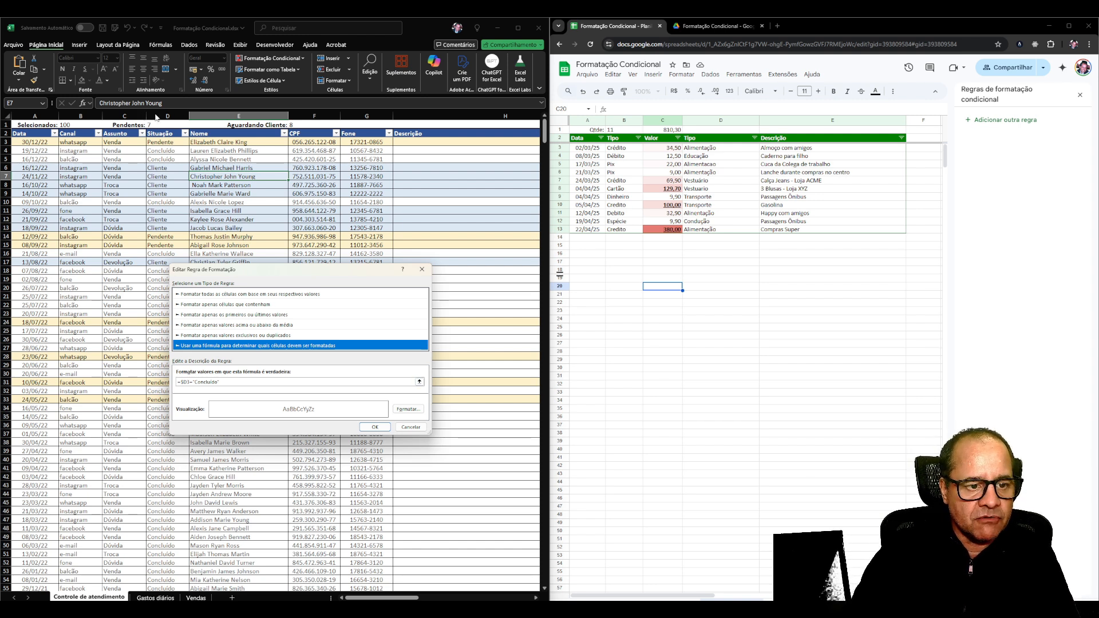
click(195, 382)
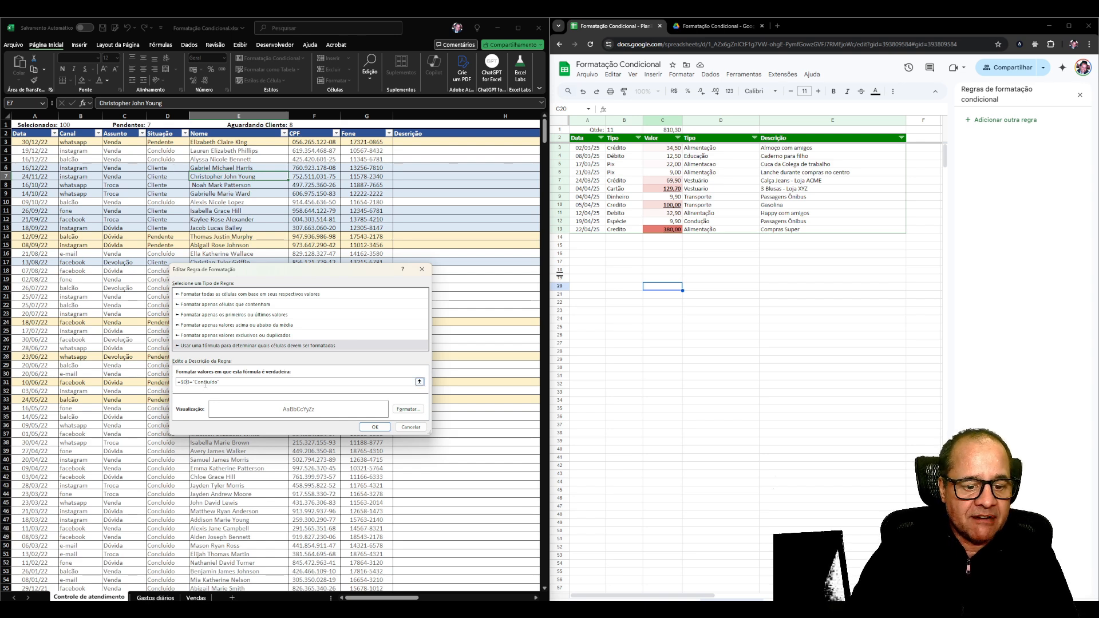
Examine the Concluído rule's font formatting, including the strikethrough effect and the available font colors, and return to the rules list.
click(408, 409)
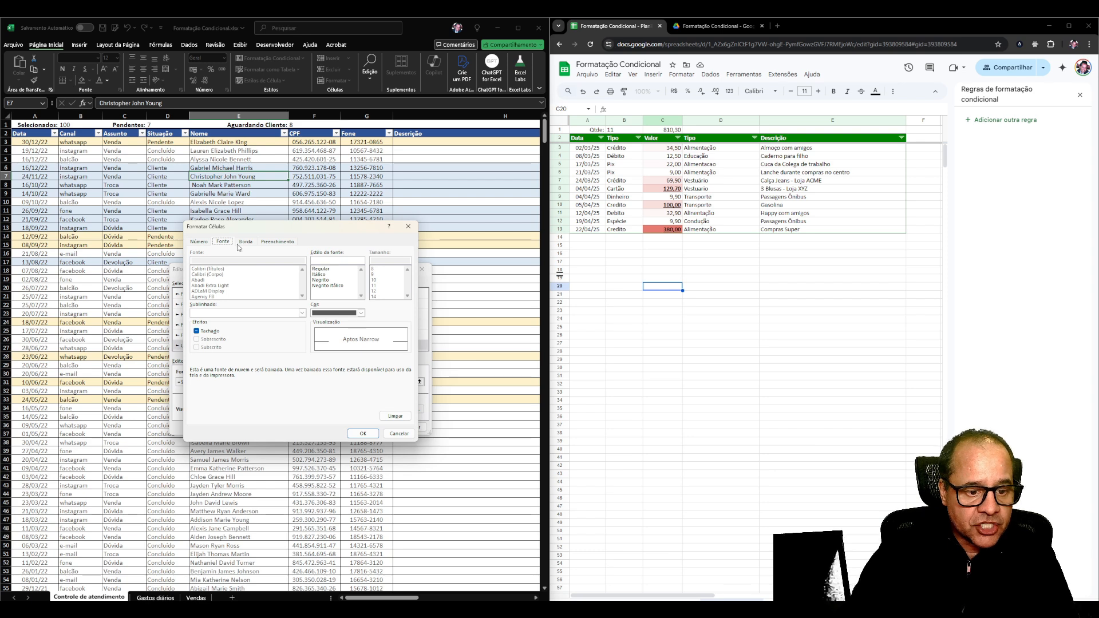
click(335, 314)
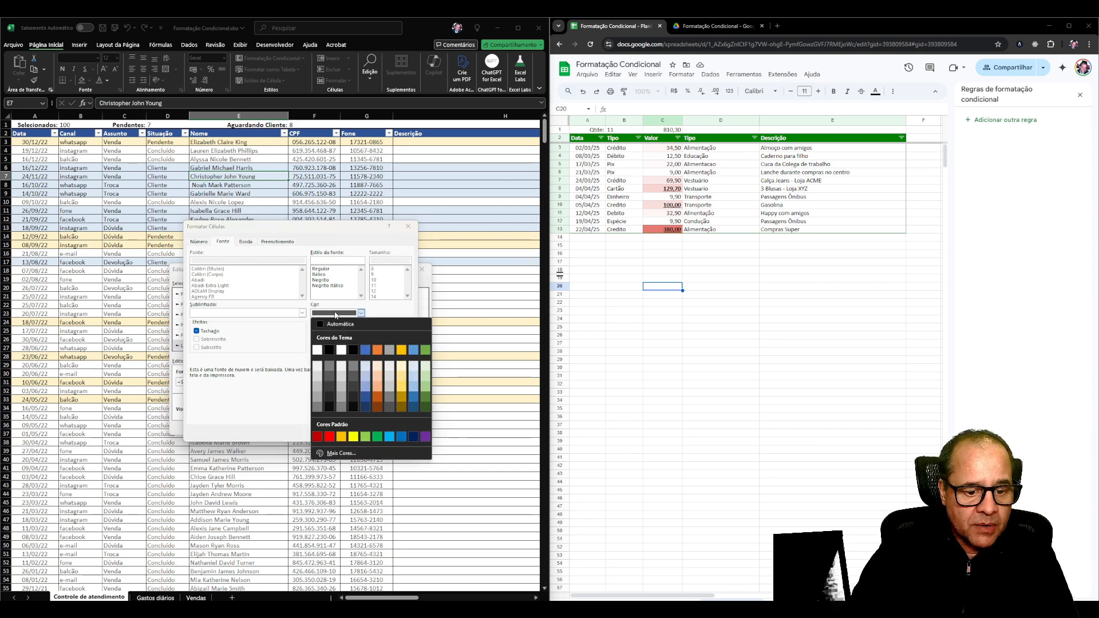
click(335, 313)
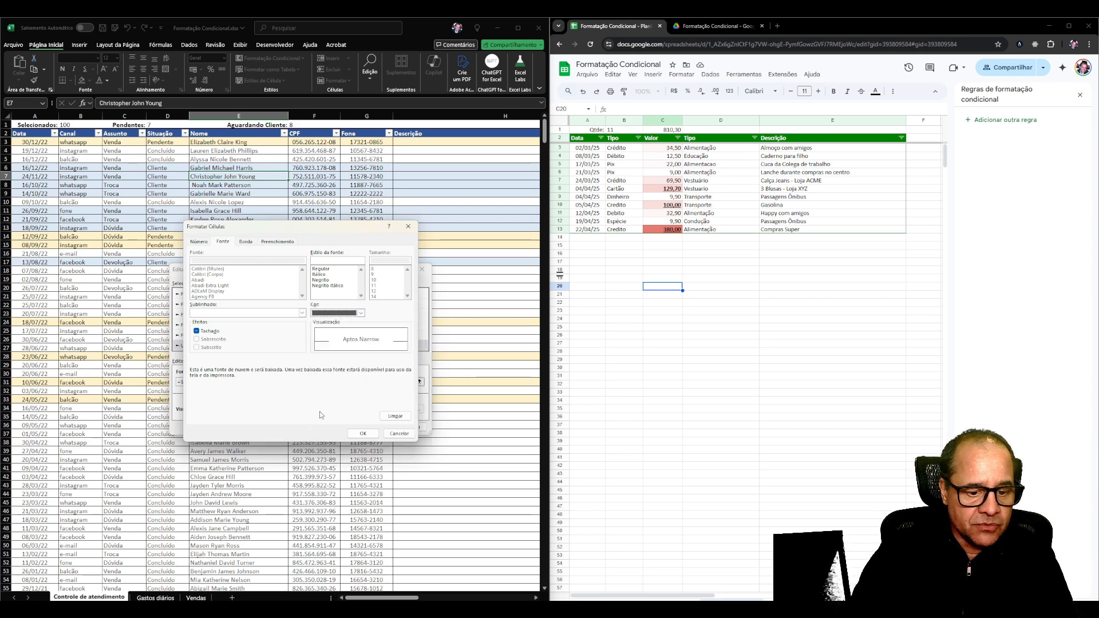
click(363, 434)
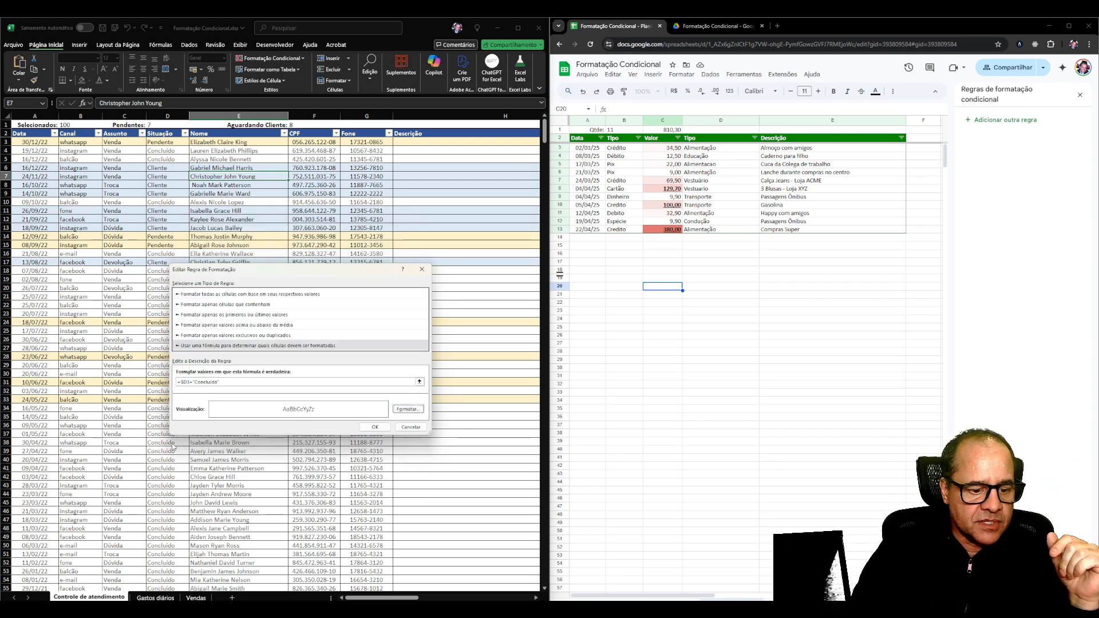
click(374, 427)
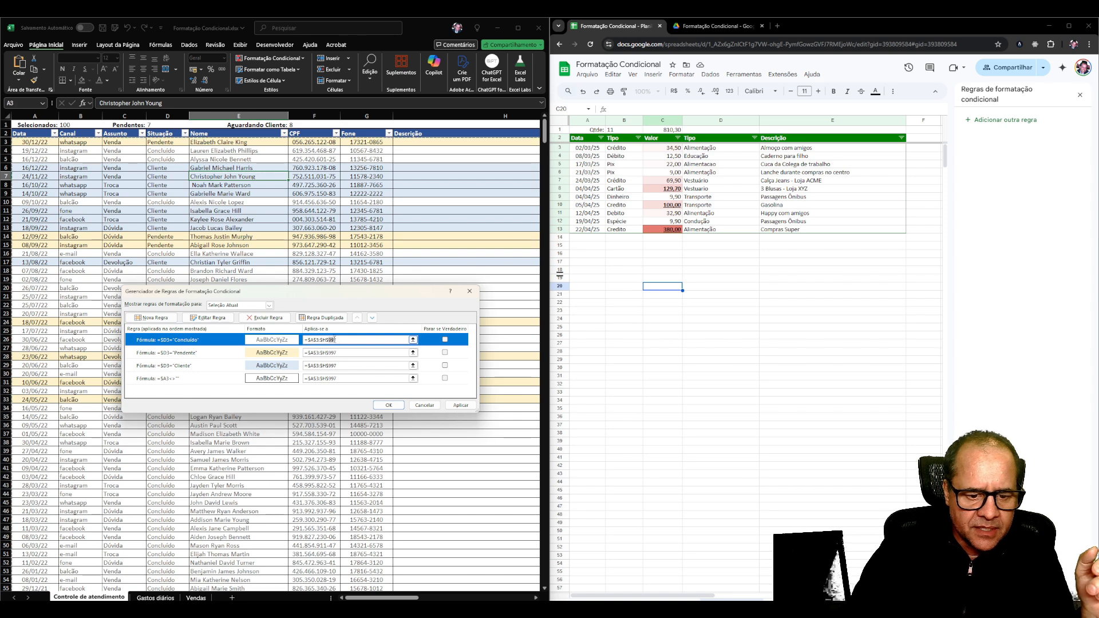
Extend the Concluído rule's range to =$A$3:$H$99999, apply it, and close the rules manager.
click(368, 339)
key(BackSpace)
key(BackSpace)
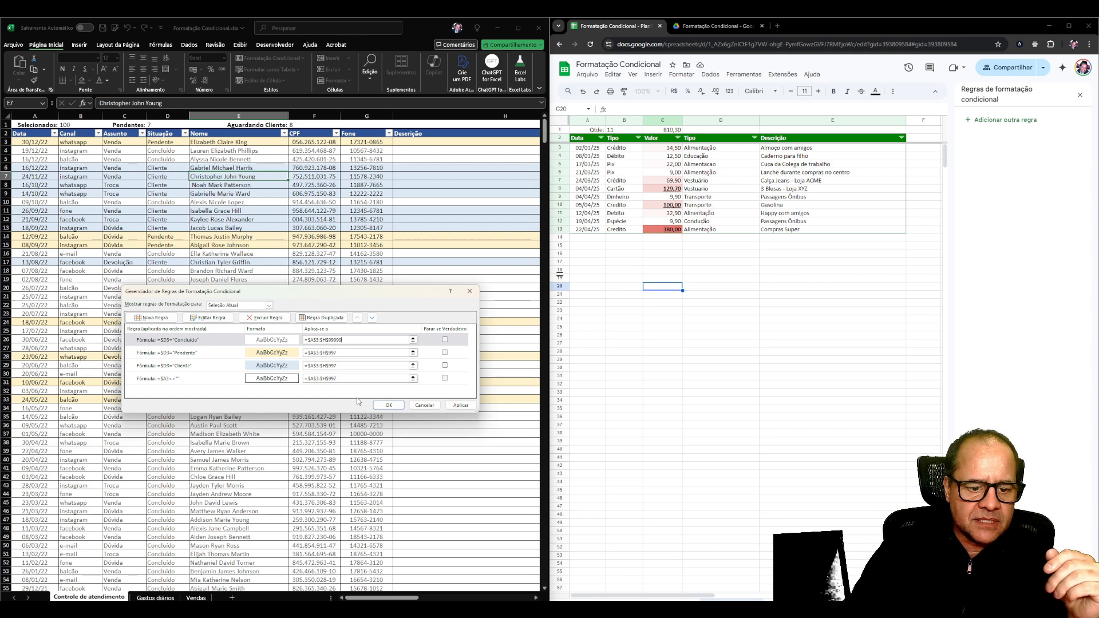
click(460, 405)
click(424, 406)
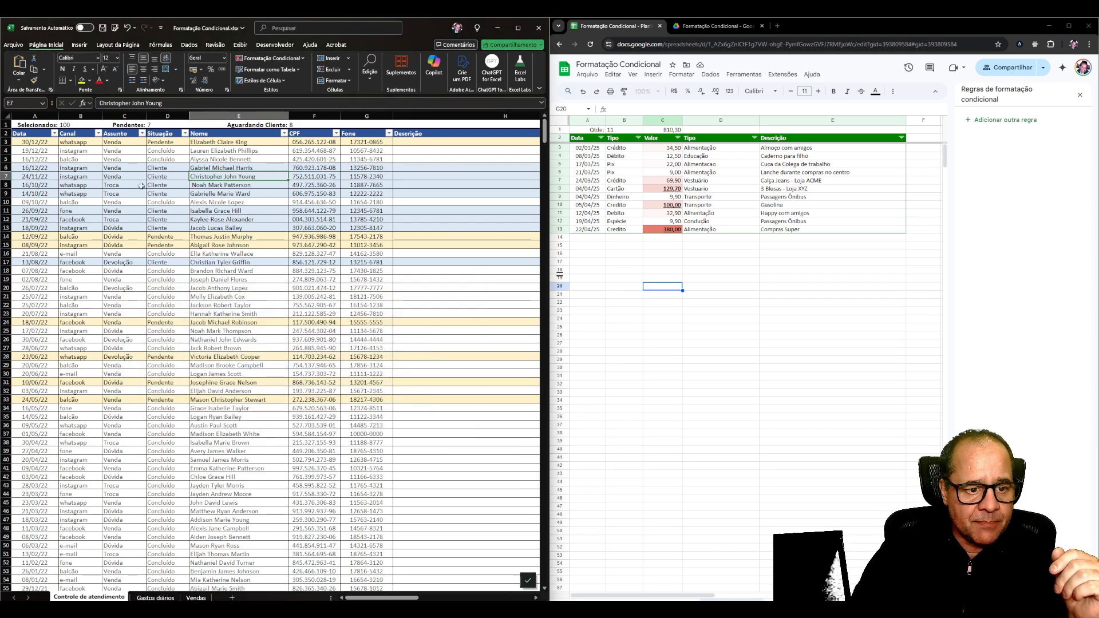
List the rules for cell D3 and review the Pendente and Cliente rules and their formats.
click(156, 143)
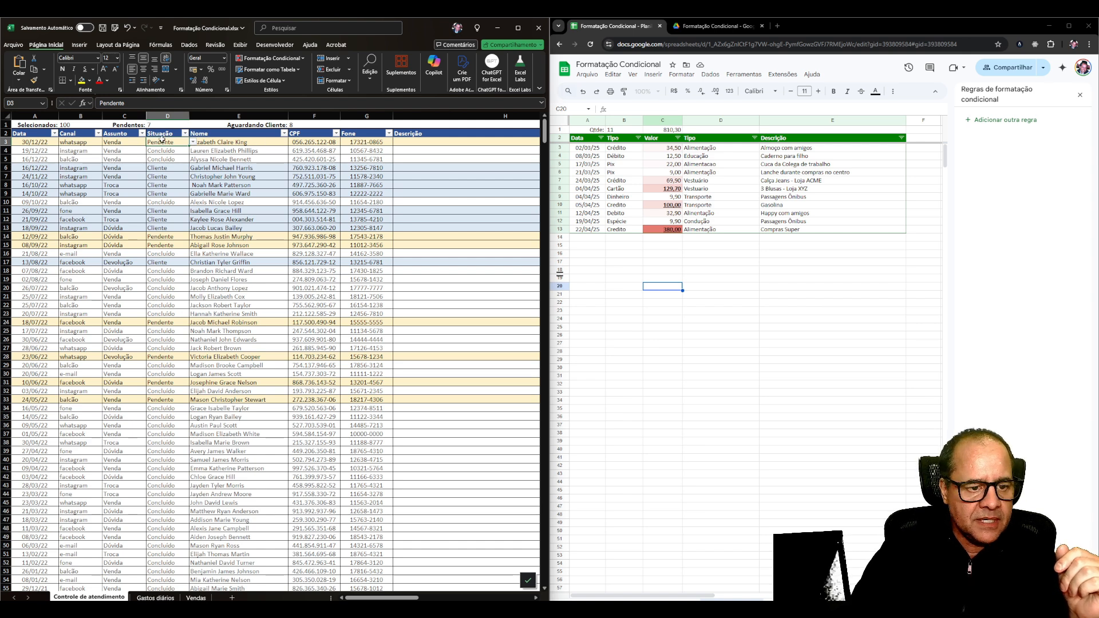
click(272, 58)
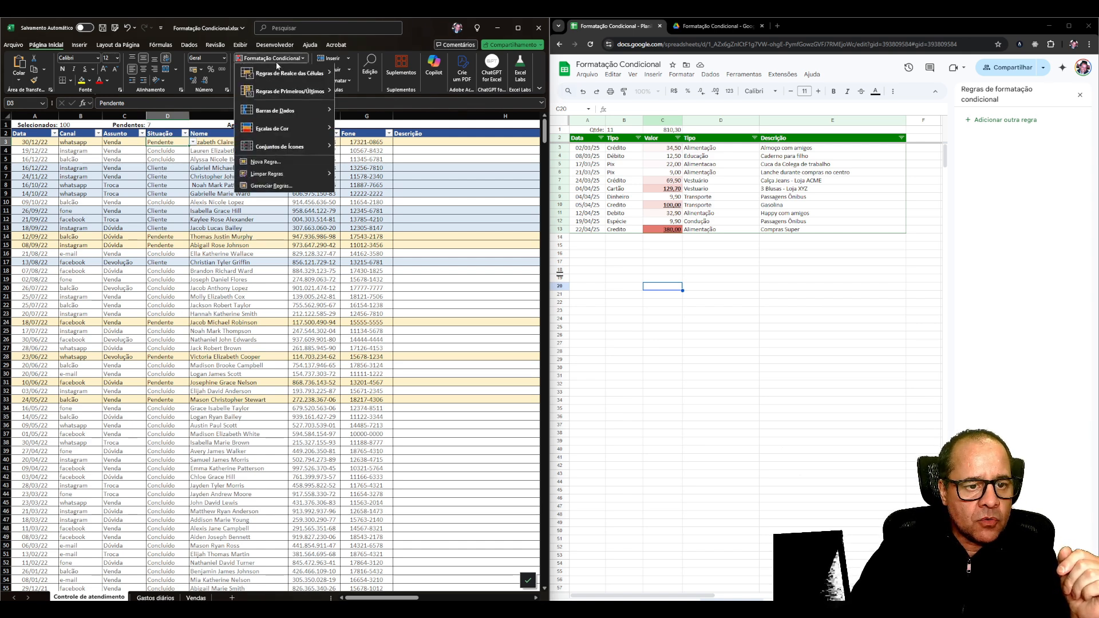
click(269, 187)
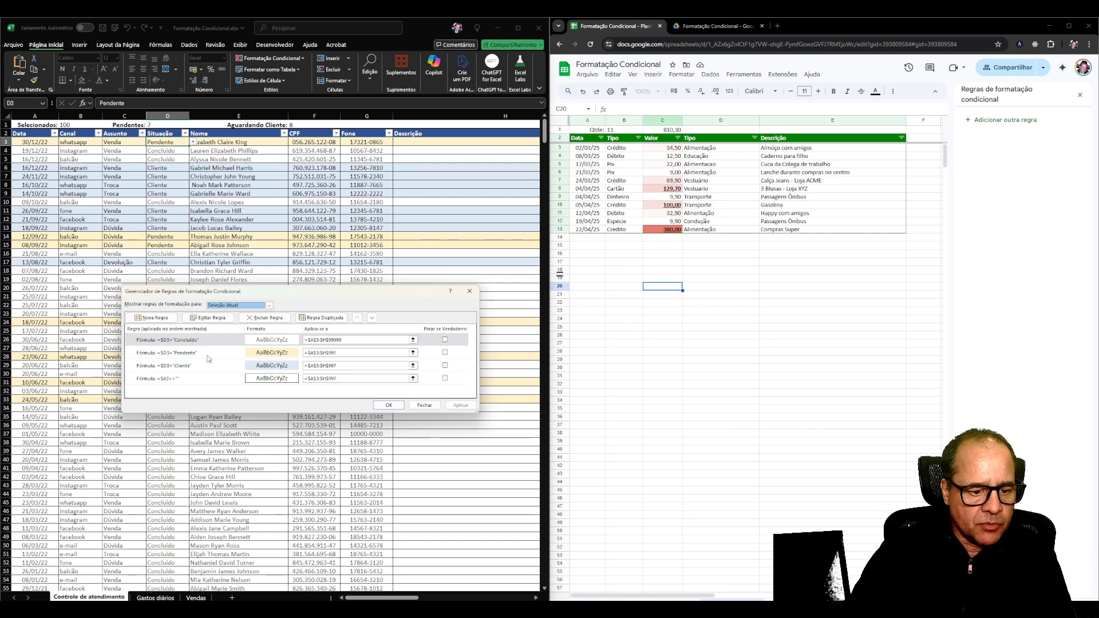
click(208, 353)
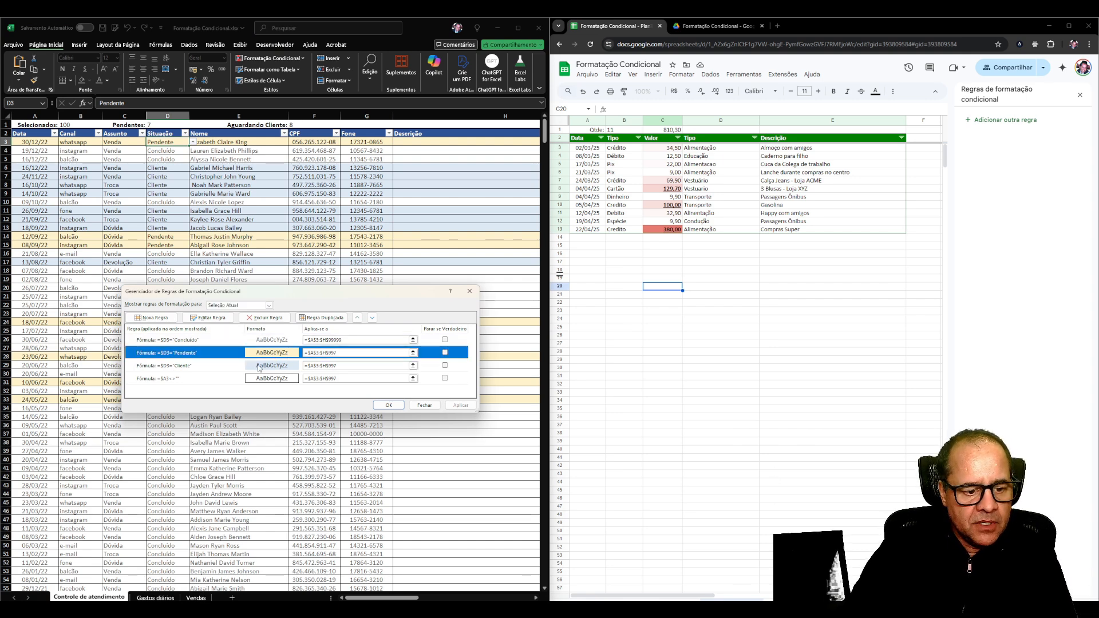
click(223, 367)
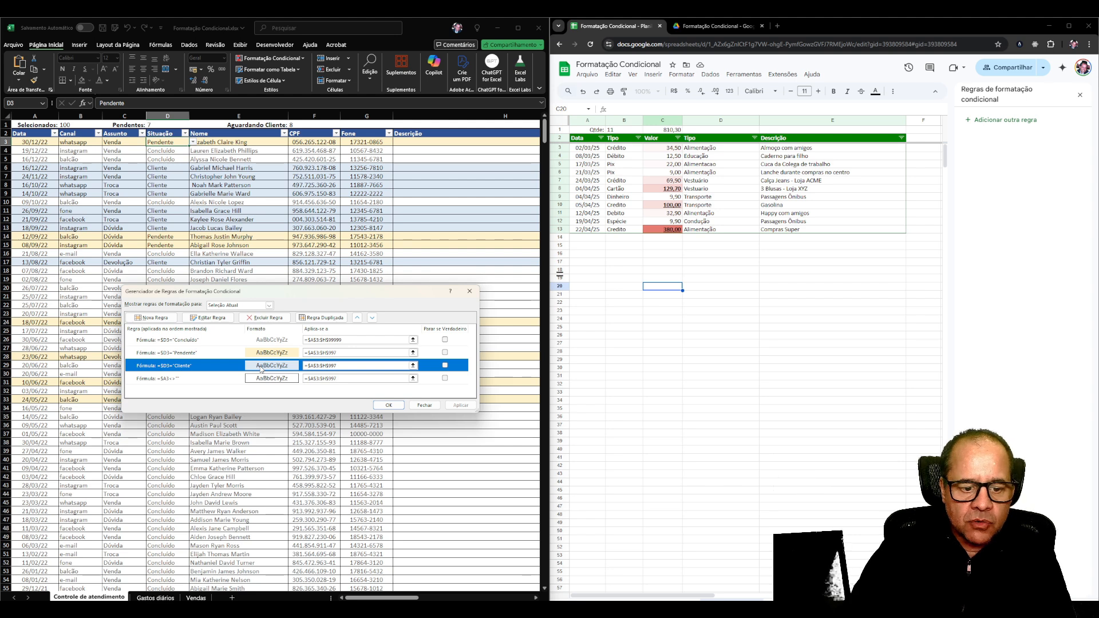
click(424, 405)
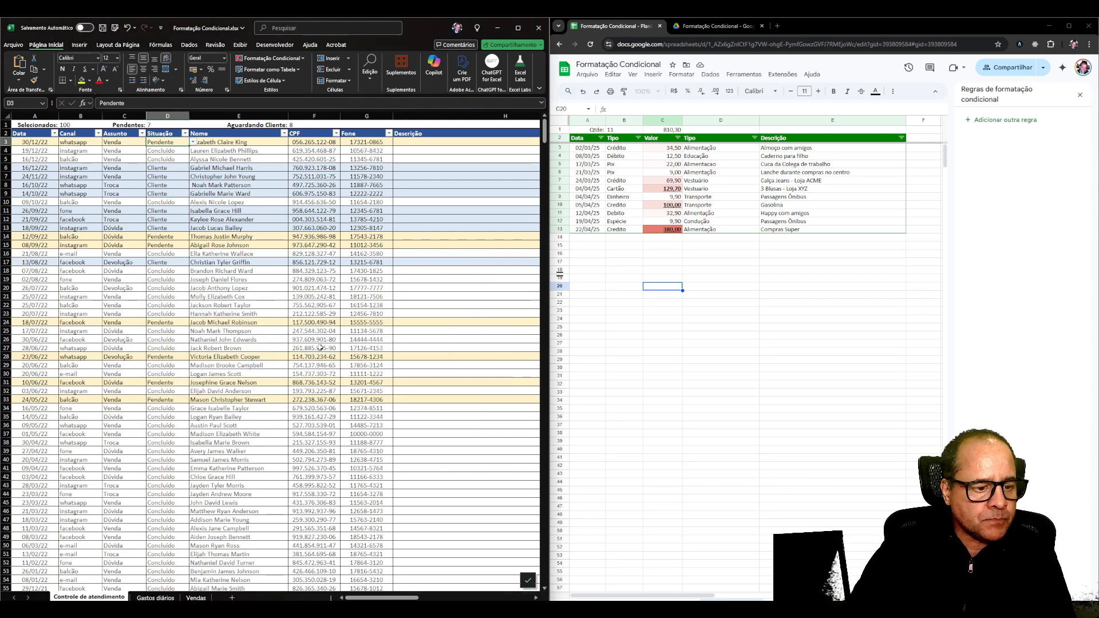
Switch to Google Sheets, open the sheet with the Situação column, and select a Cliente cell to list its formatting rules.
click(40, 236)
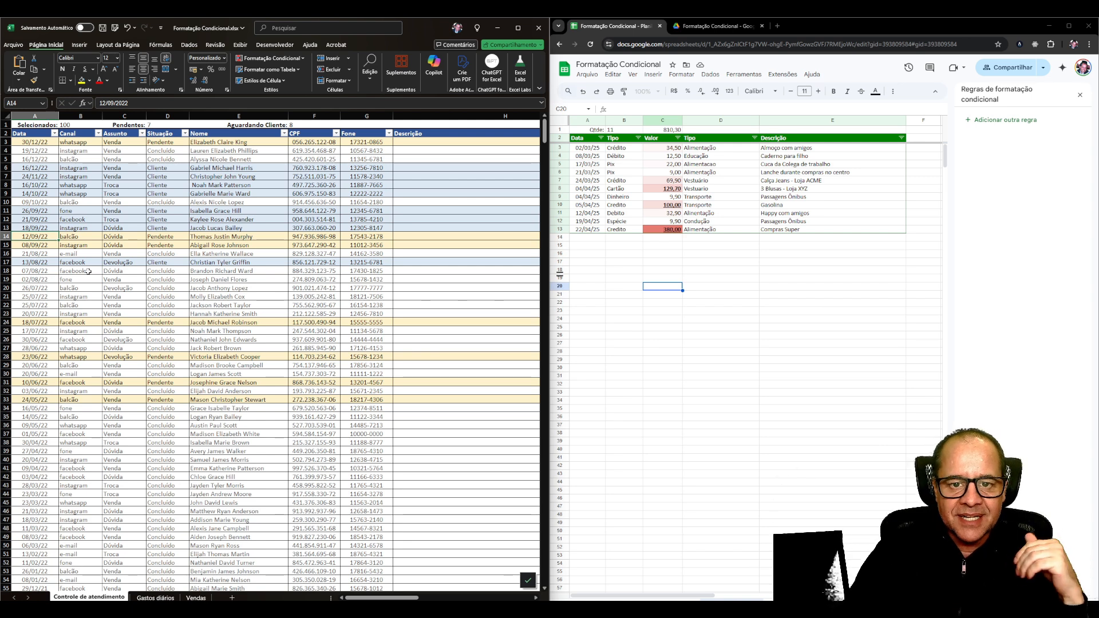
click(229, 245)
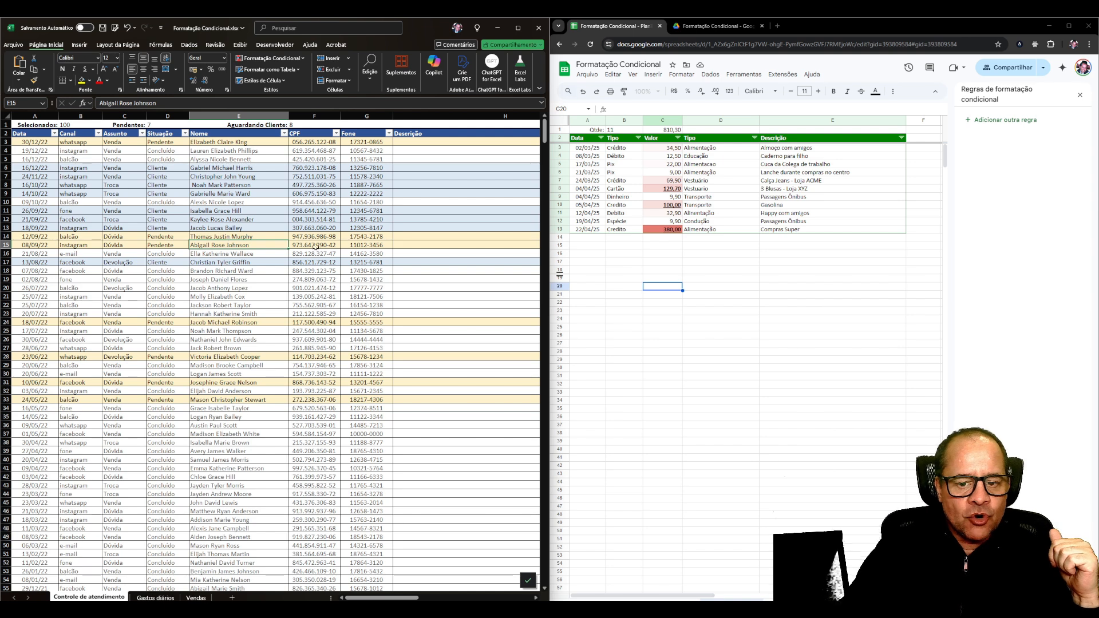
click(668, 255)
click(654, 592)
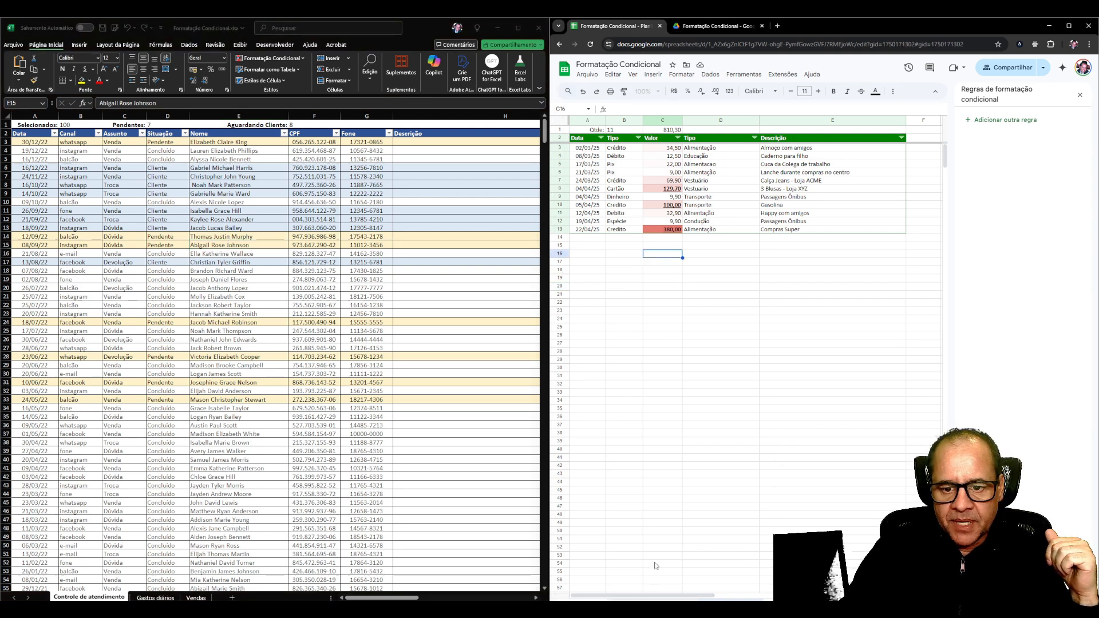
click(729, 179)
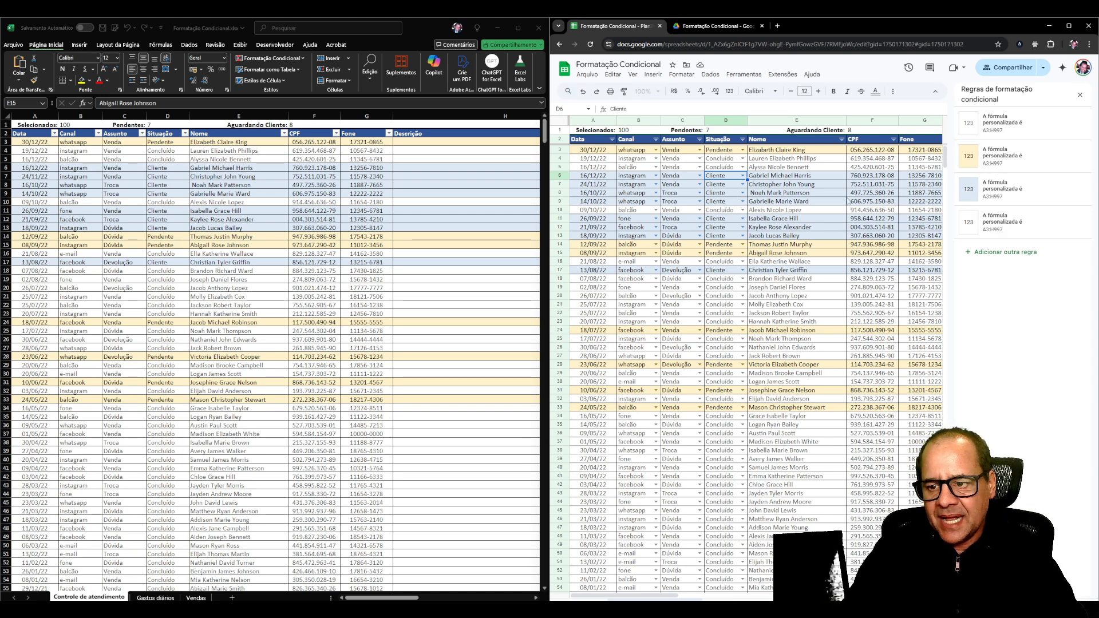
Try to extend the Google Sheets Concluído rule's range to A3:H99999, and restore the range to A3:H997.
click(1009, 126)
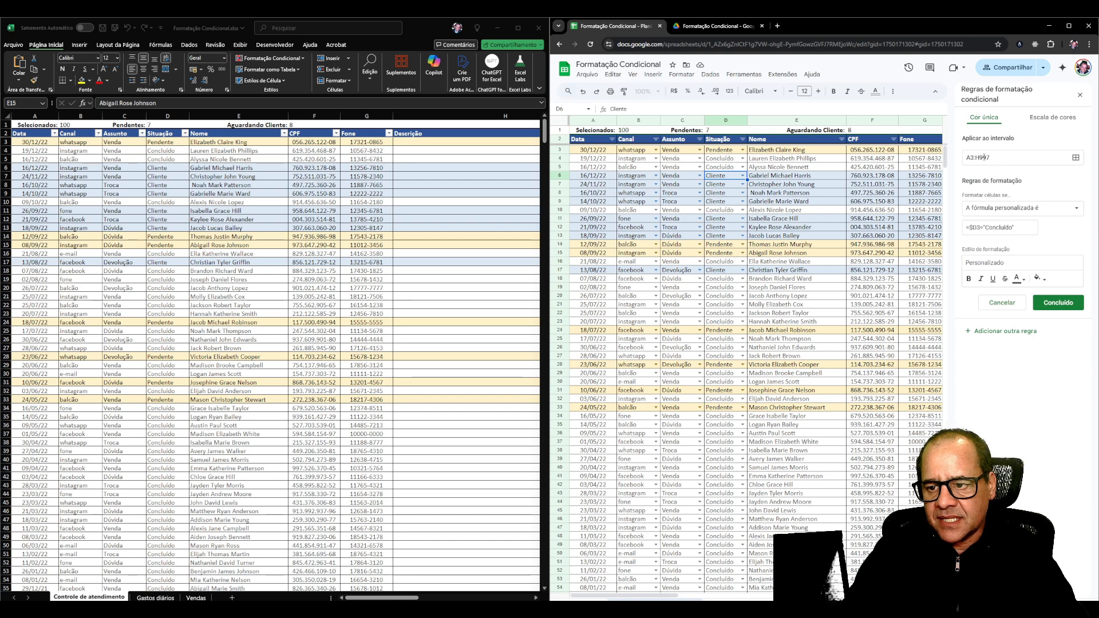
drag(987, 158, 1025, 157)
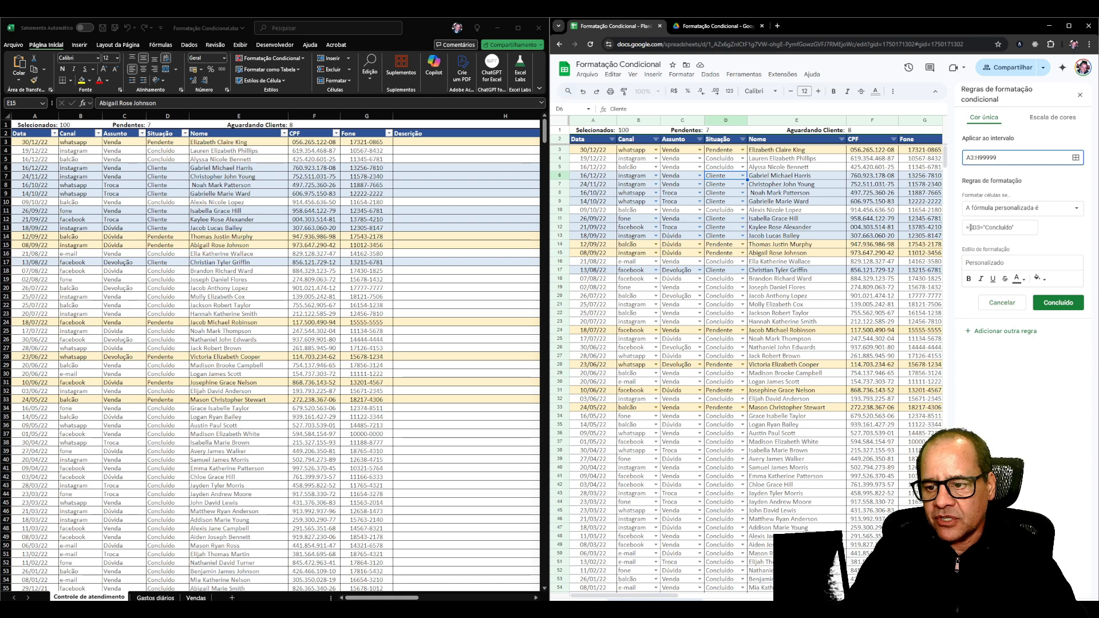
click(1014, 227)
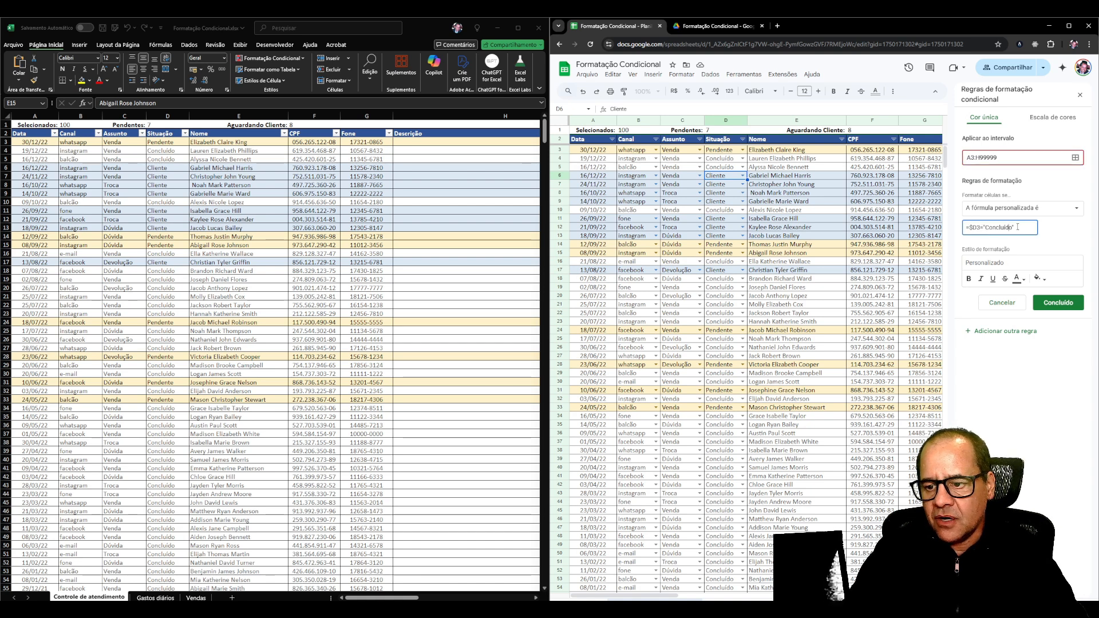
click(1059, 303)
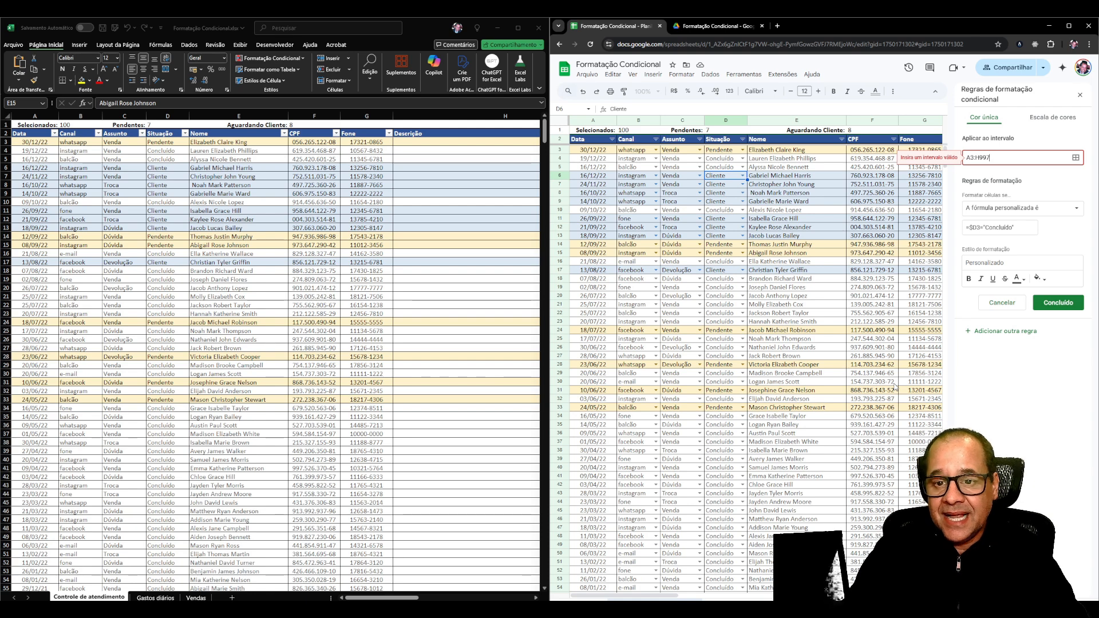
click(1048, 304)
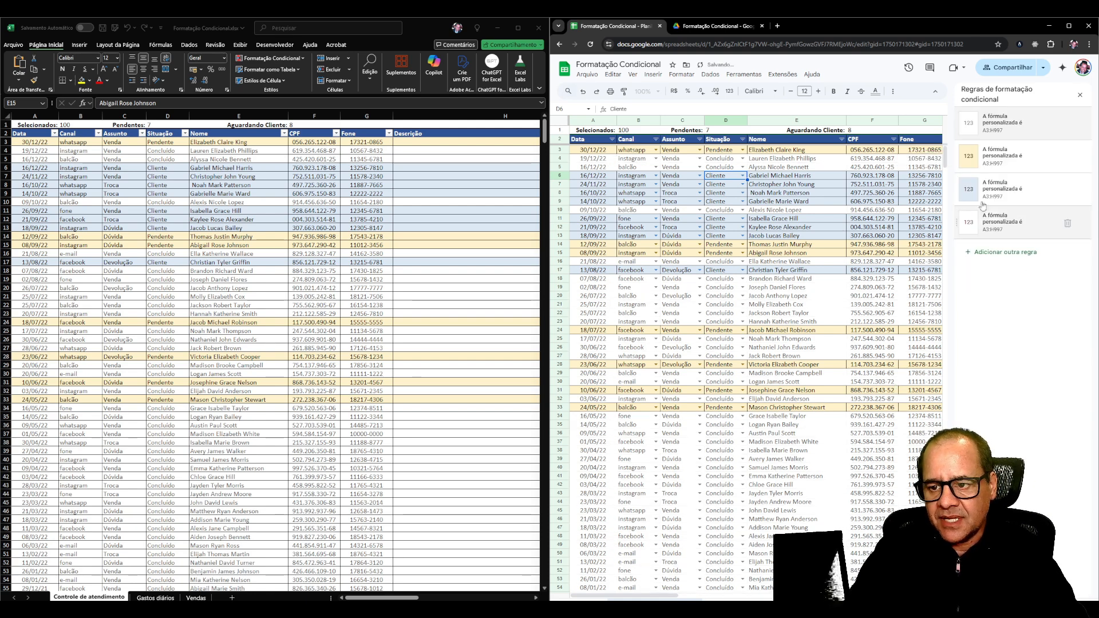
Examine the formatting of the empty rows below the last record in Google Sheets, and return to the first rows.
scroll(808, 425, down, 15)
scroll(808, 425, up, 8)
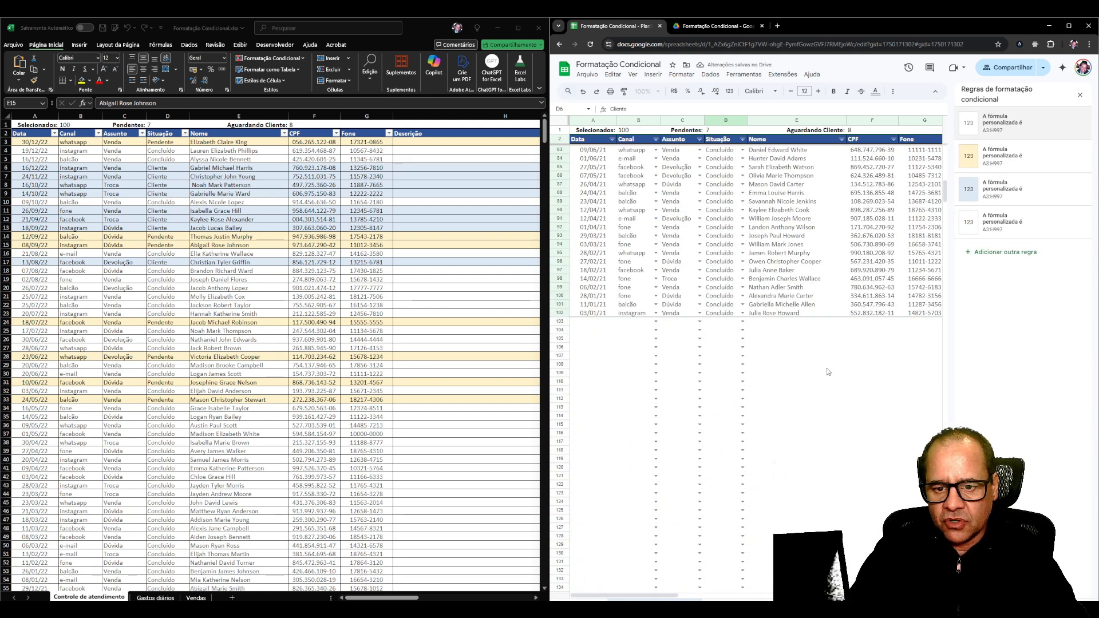
scroll(795, 407, down, 20)
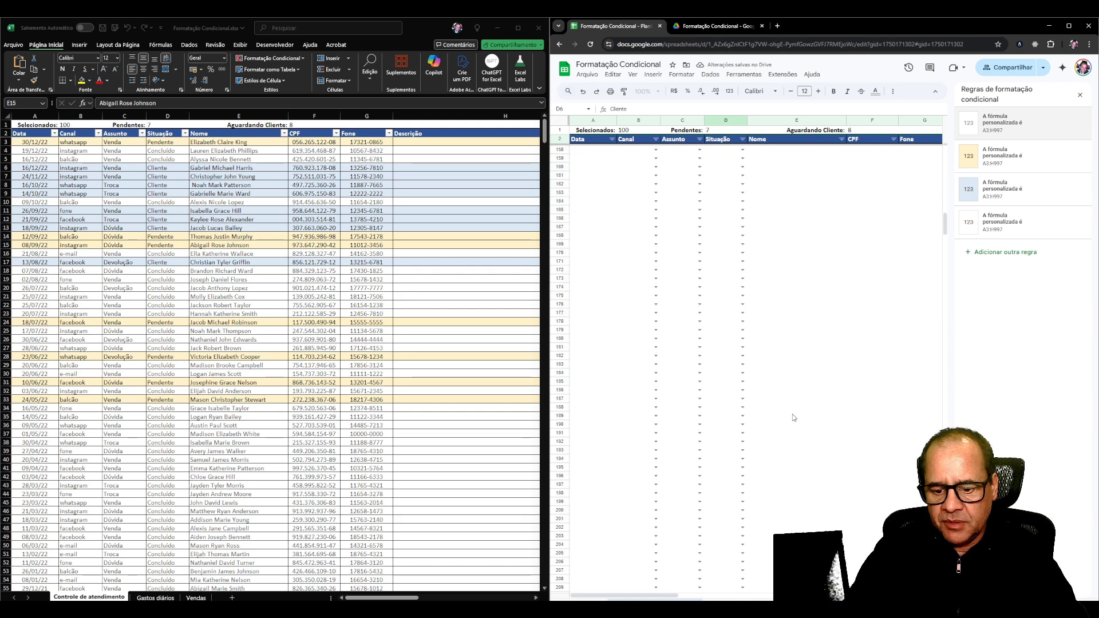
scroll(722, 435, up, 20)
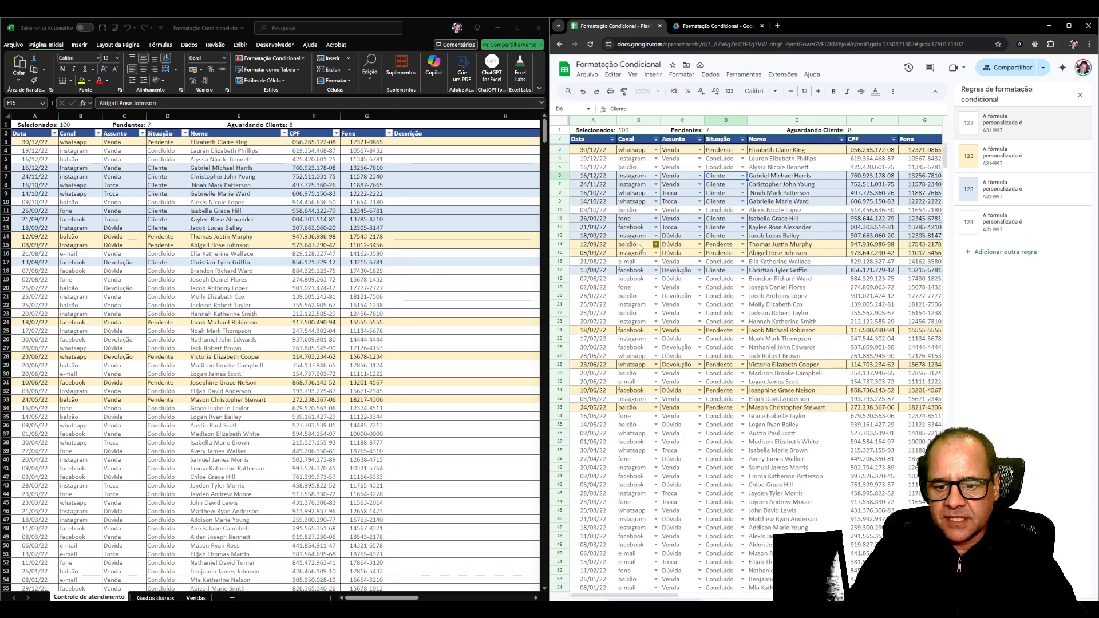
click(403, 314)
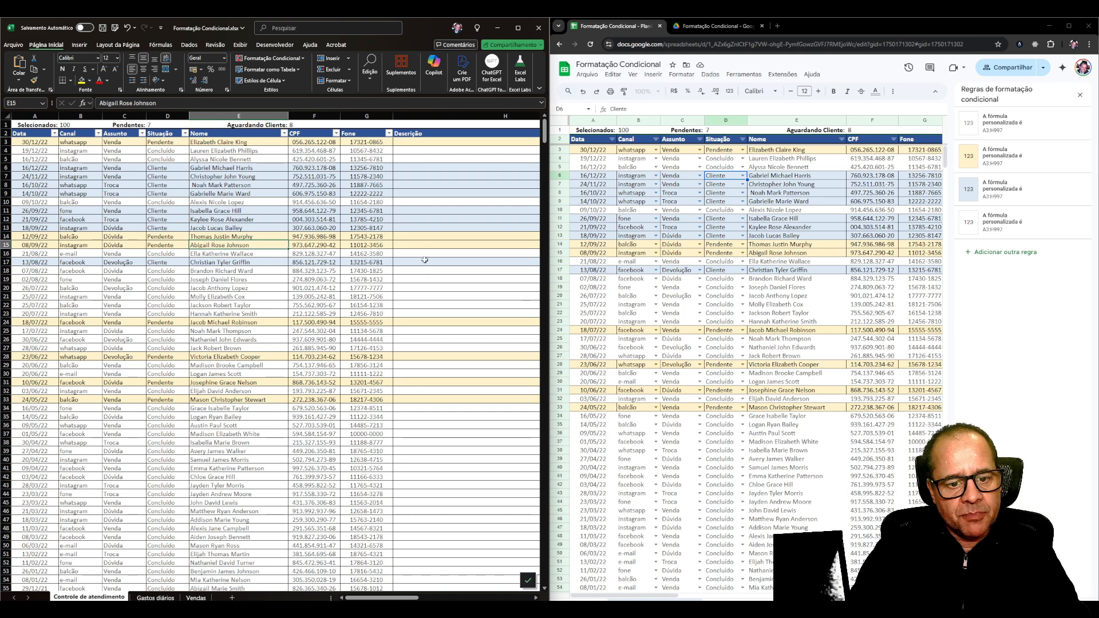
click(720, 296)
click(790, 300)
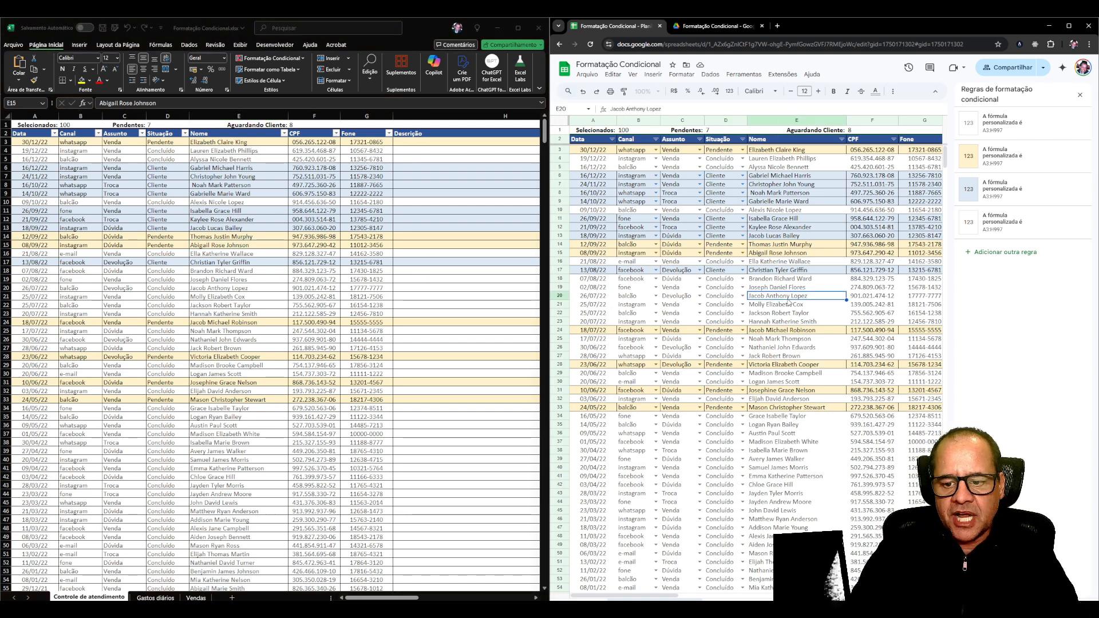
click(791, 160)
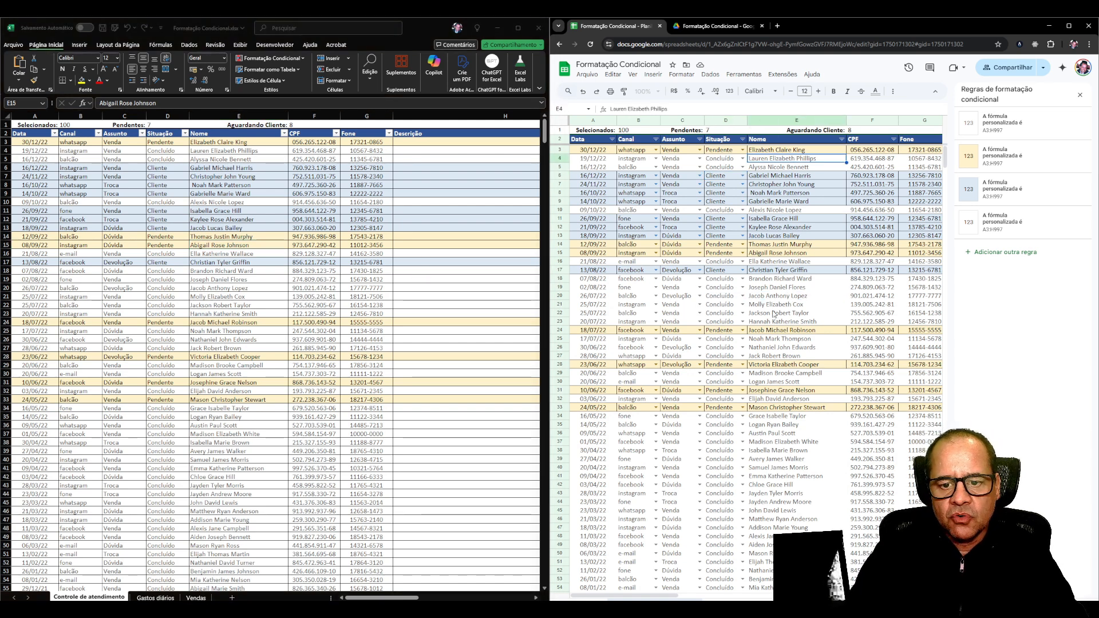
click(651, 306)
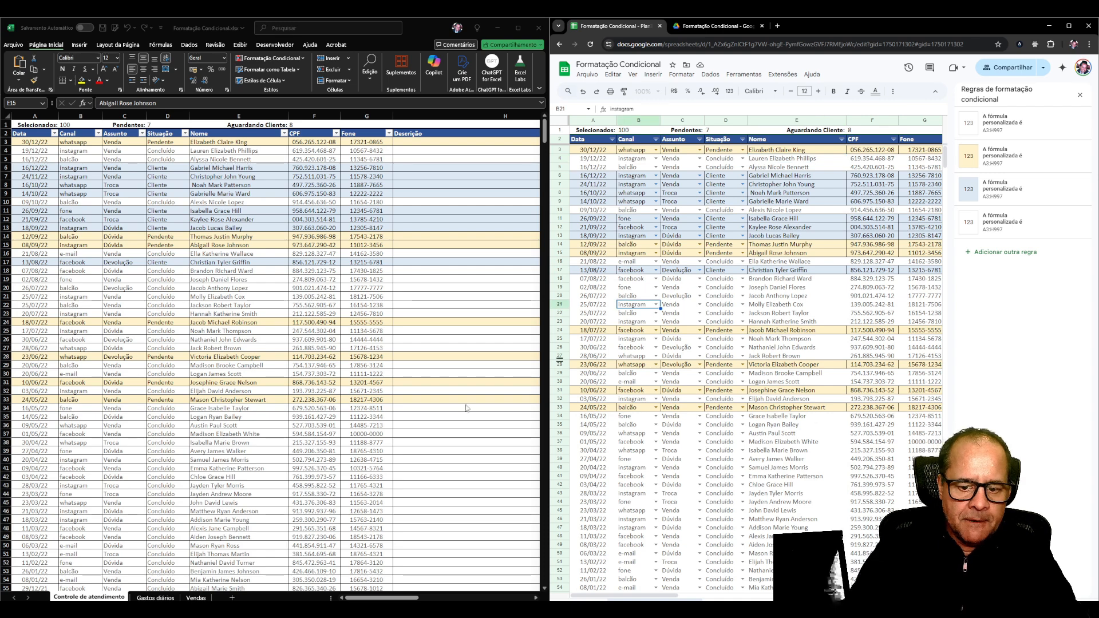
Switch to Excel and enter the date 04/08/2024 in A103, the first empty row, to test the automatic row formatting.
scroll(212, 468, down, 6)
scroll(207, 468, down, 18)
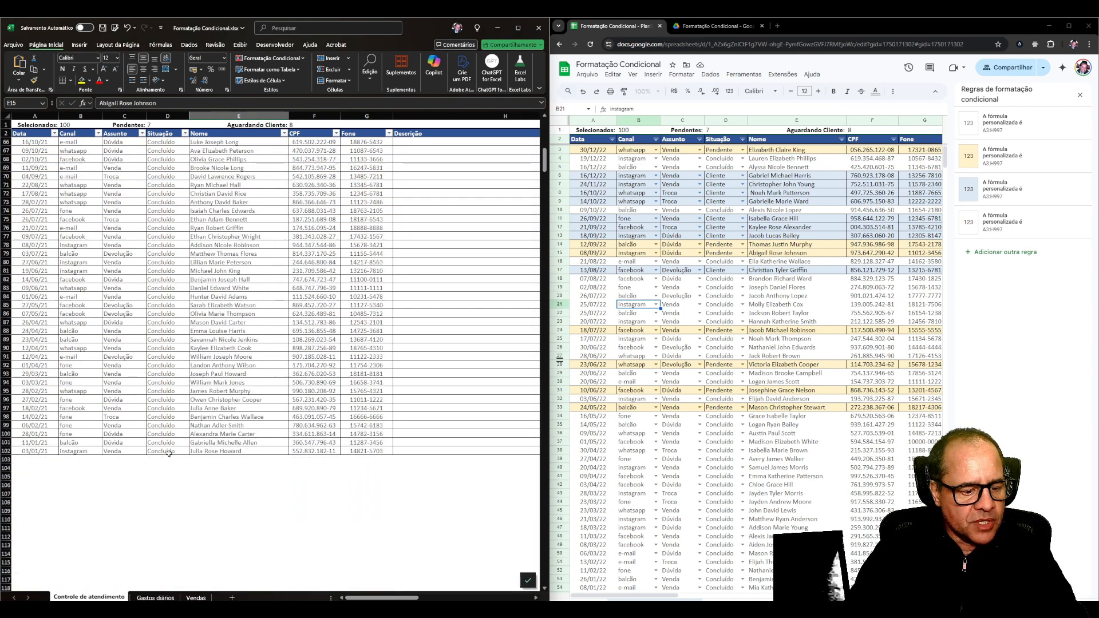
click(43, 381)
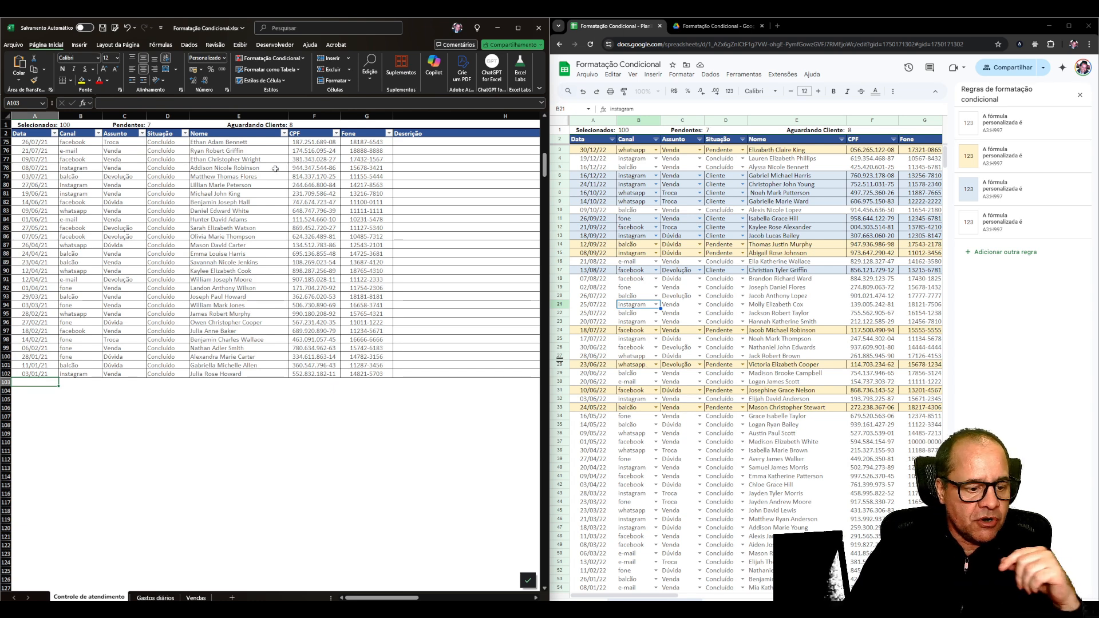
text(0)
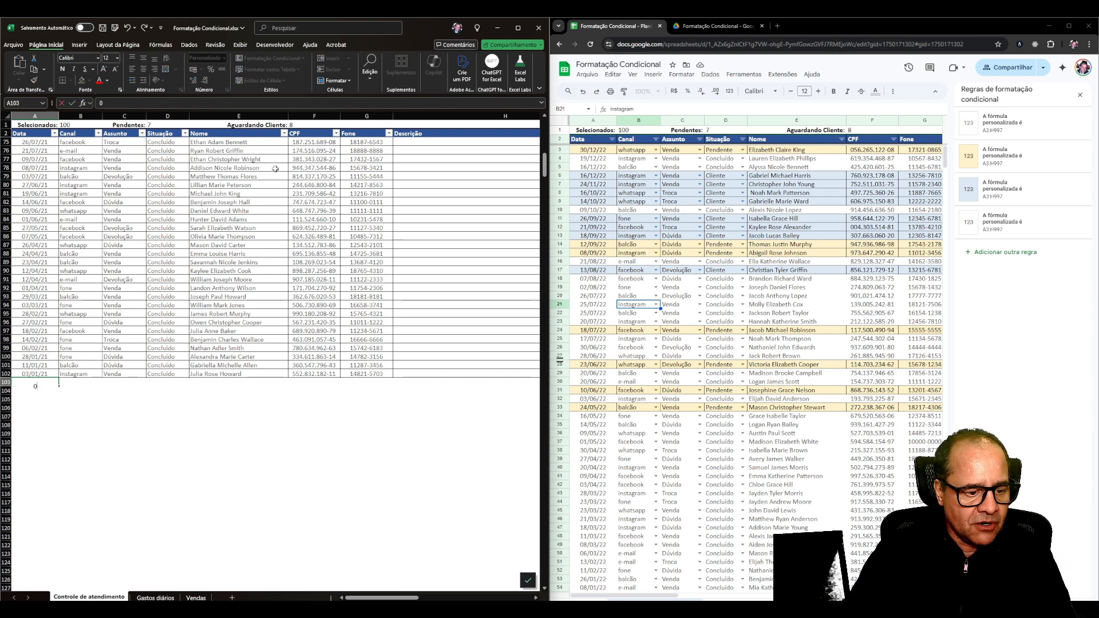
text(4/08/2024)
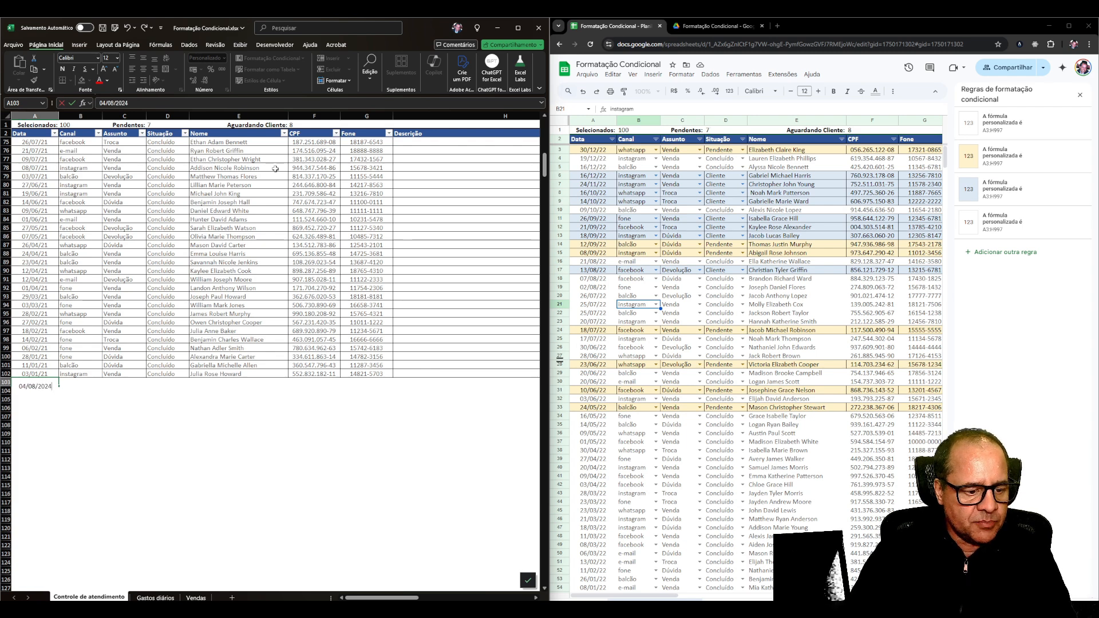
key(Return)
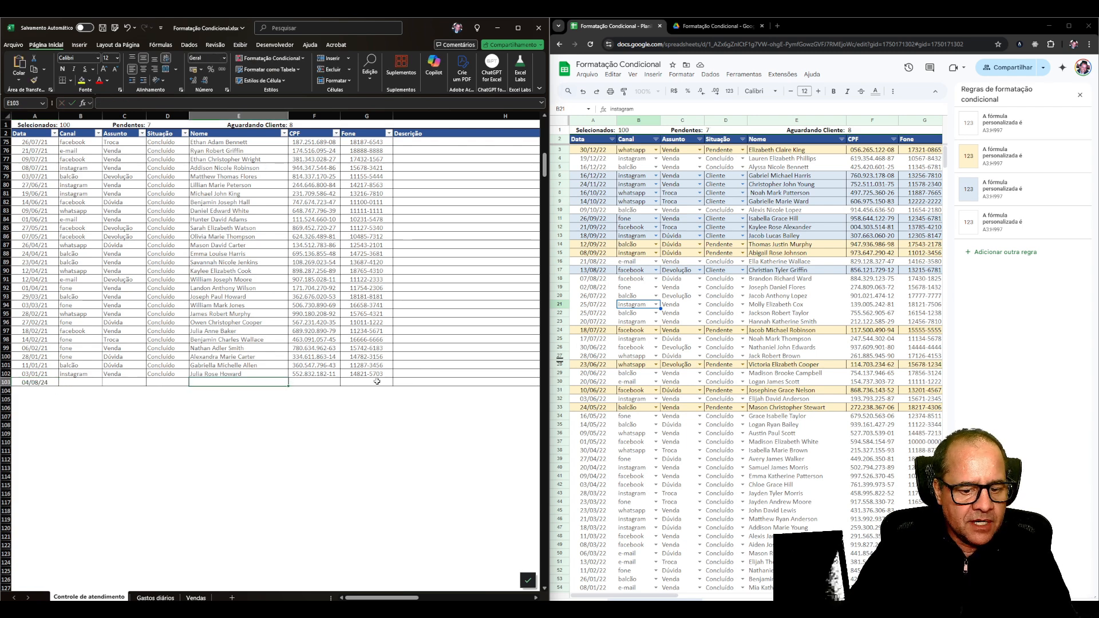
click(62, 383)
key(Left)
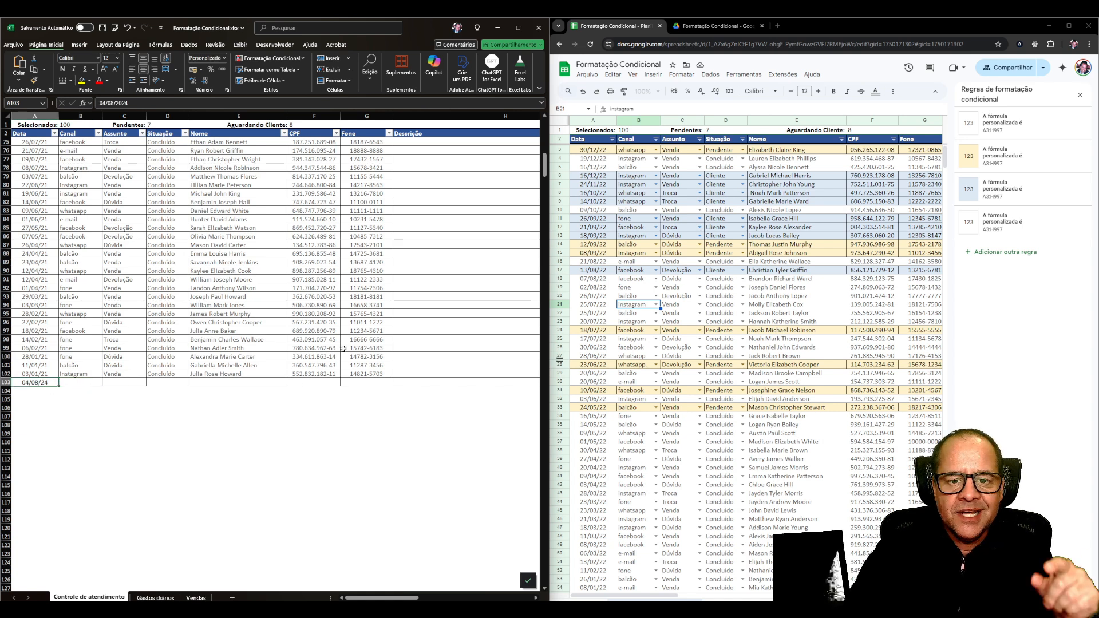
click(681, 451)
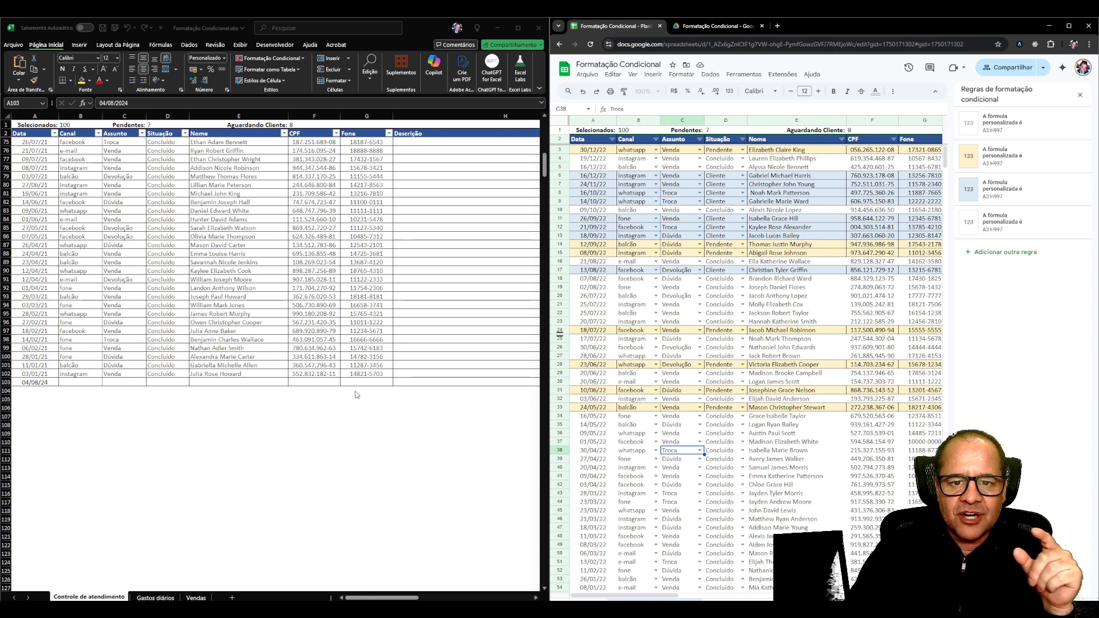